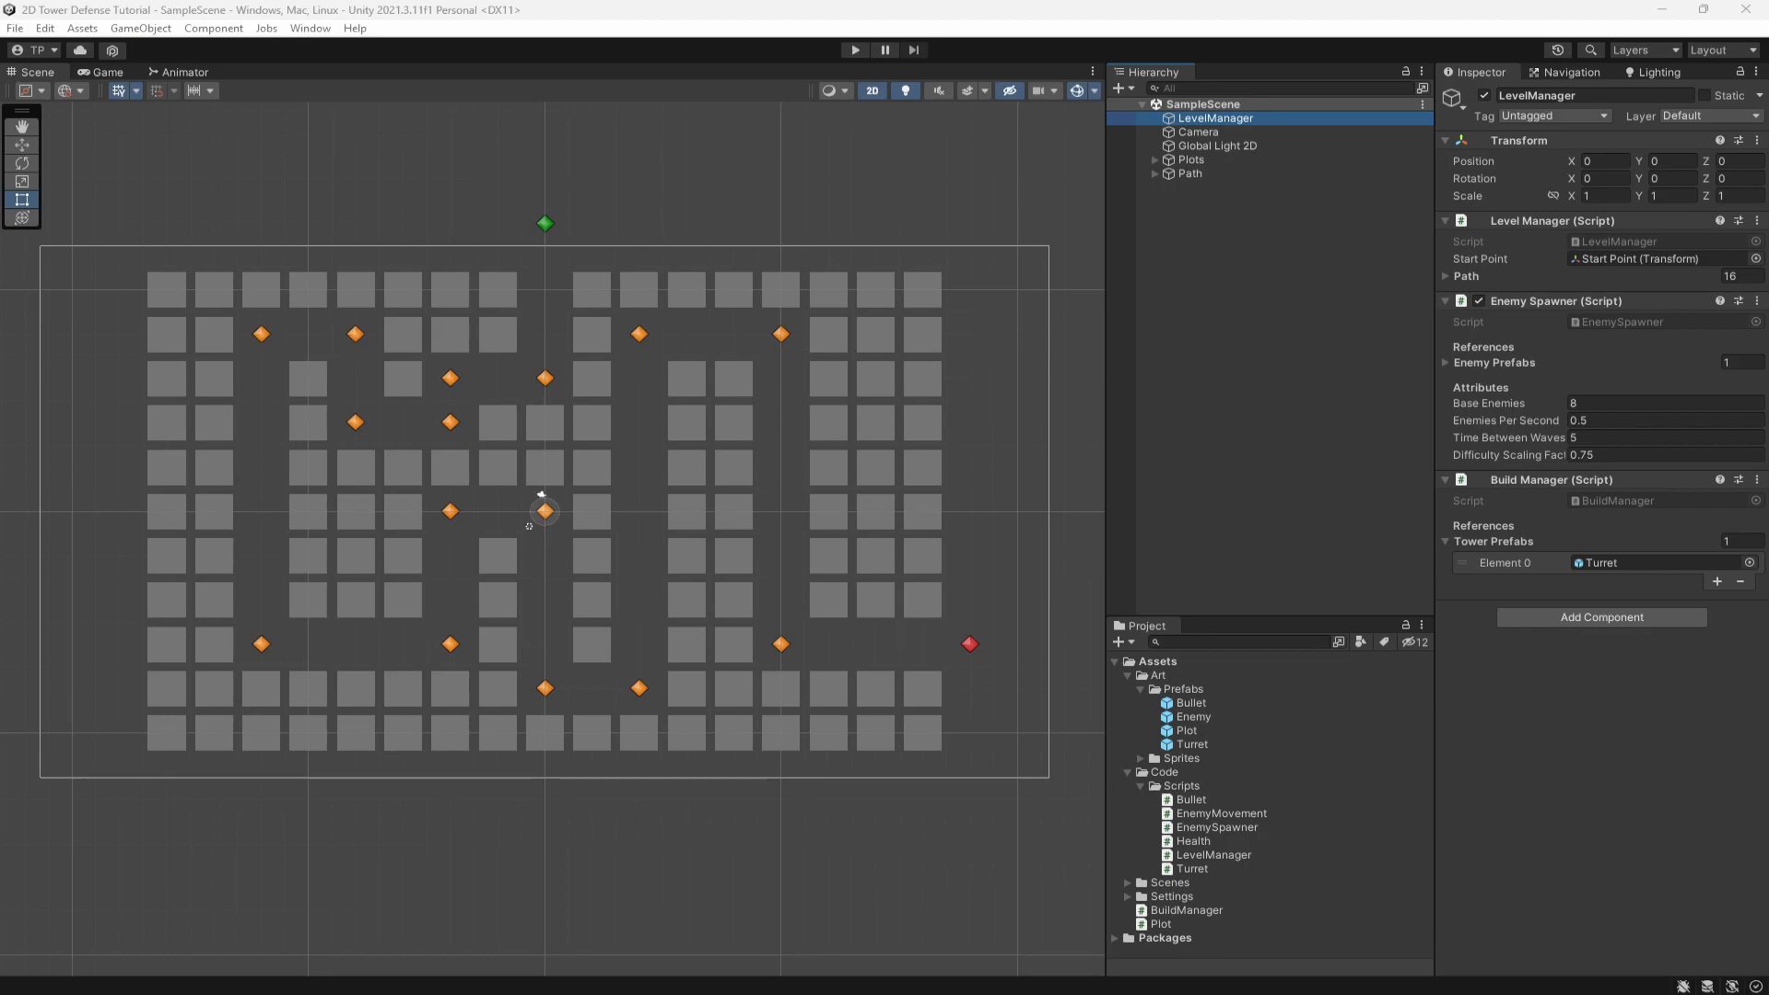
Playtest the level in Unity, building turrets on many plot tiles, then stop play mode
{"action": "left_click", "coordinate": [853, 51]}
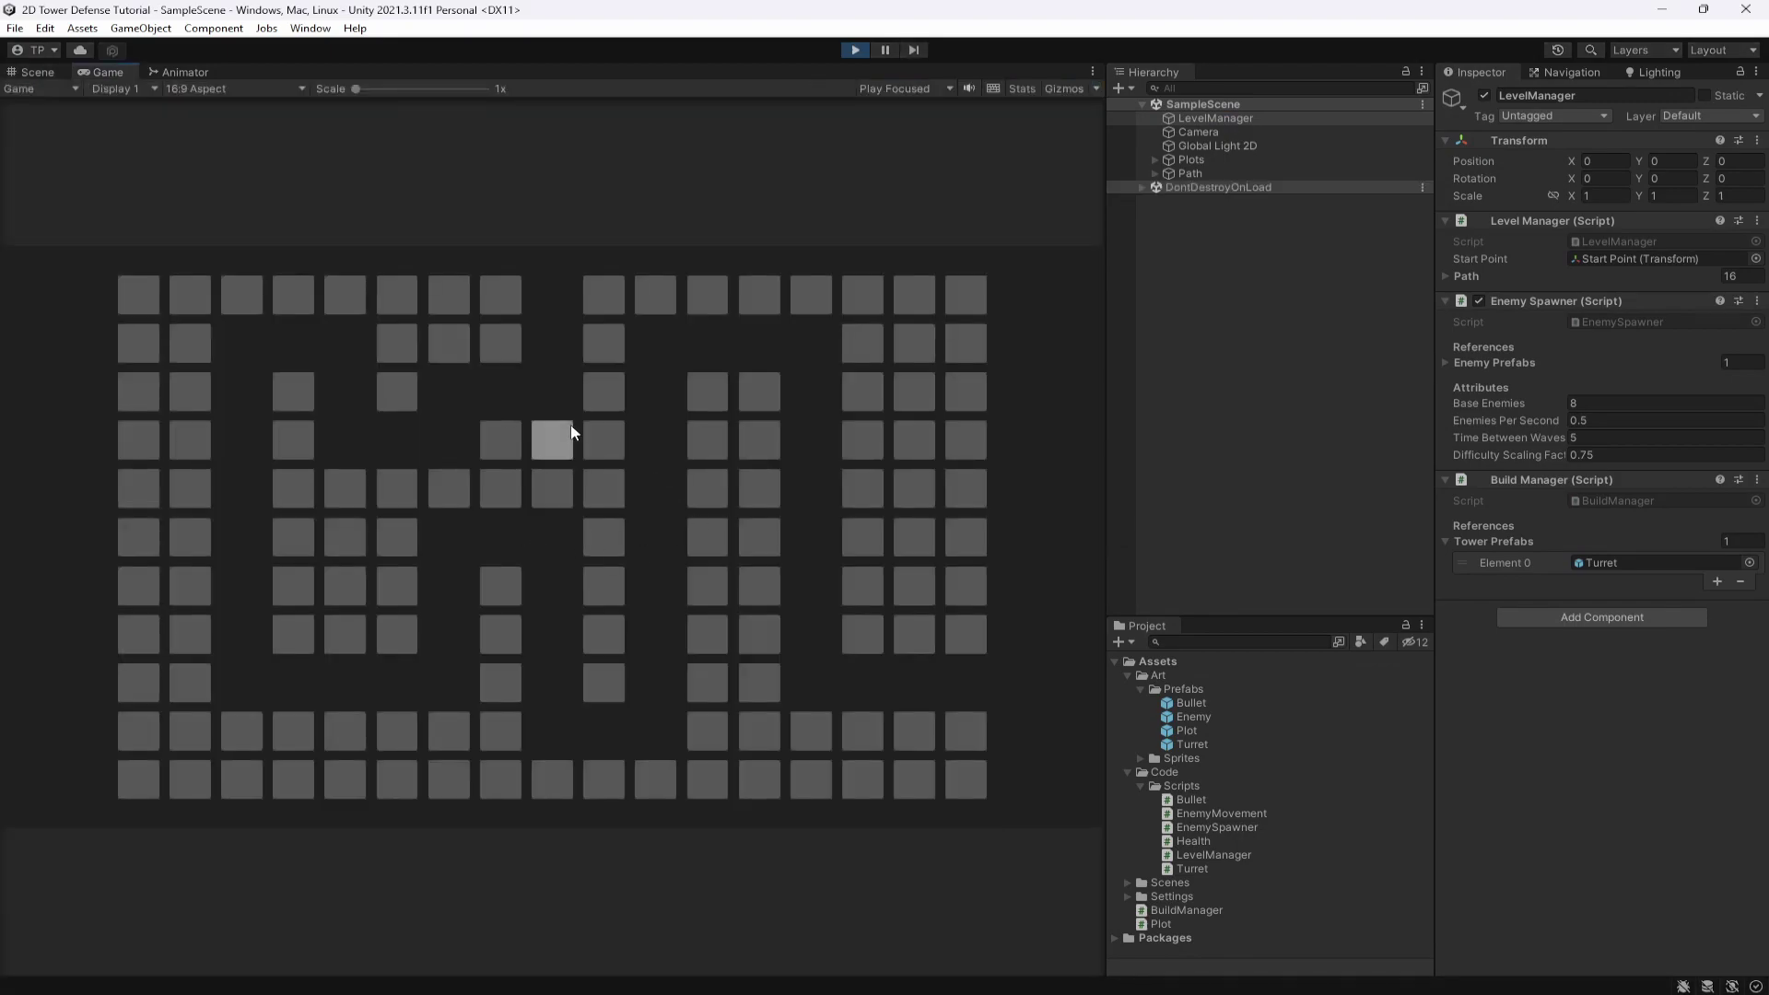
{"action": "left_click", "coordinate": [551, 439]}
{"action": "left_click", "coordinate": [603, 393]}
{"action": "left_click", "coordinate": [500, 343]}
{"action": "left_click", "coordinate": [501, 293]}
{"action": "left_click", "coordinate": [603, 293]}
{"action": "left_click", "coordinate": [447, 343]}
{"action": "left_click", "coordinate": [604, 343]}
{"action": "left_click", "coordinate": [500, 440]}
{"action": "left_click", "coordinate": [500, 489]}
{"action": "left_click", "coordinate": [616, 443]}
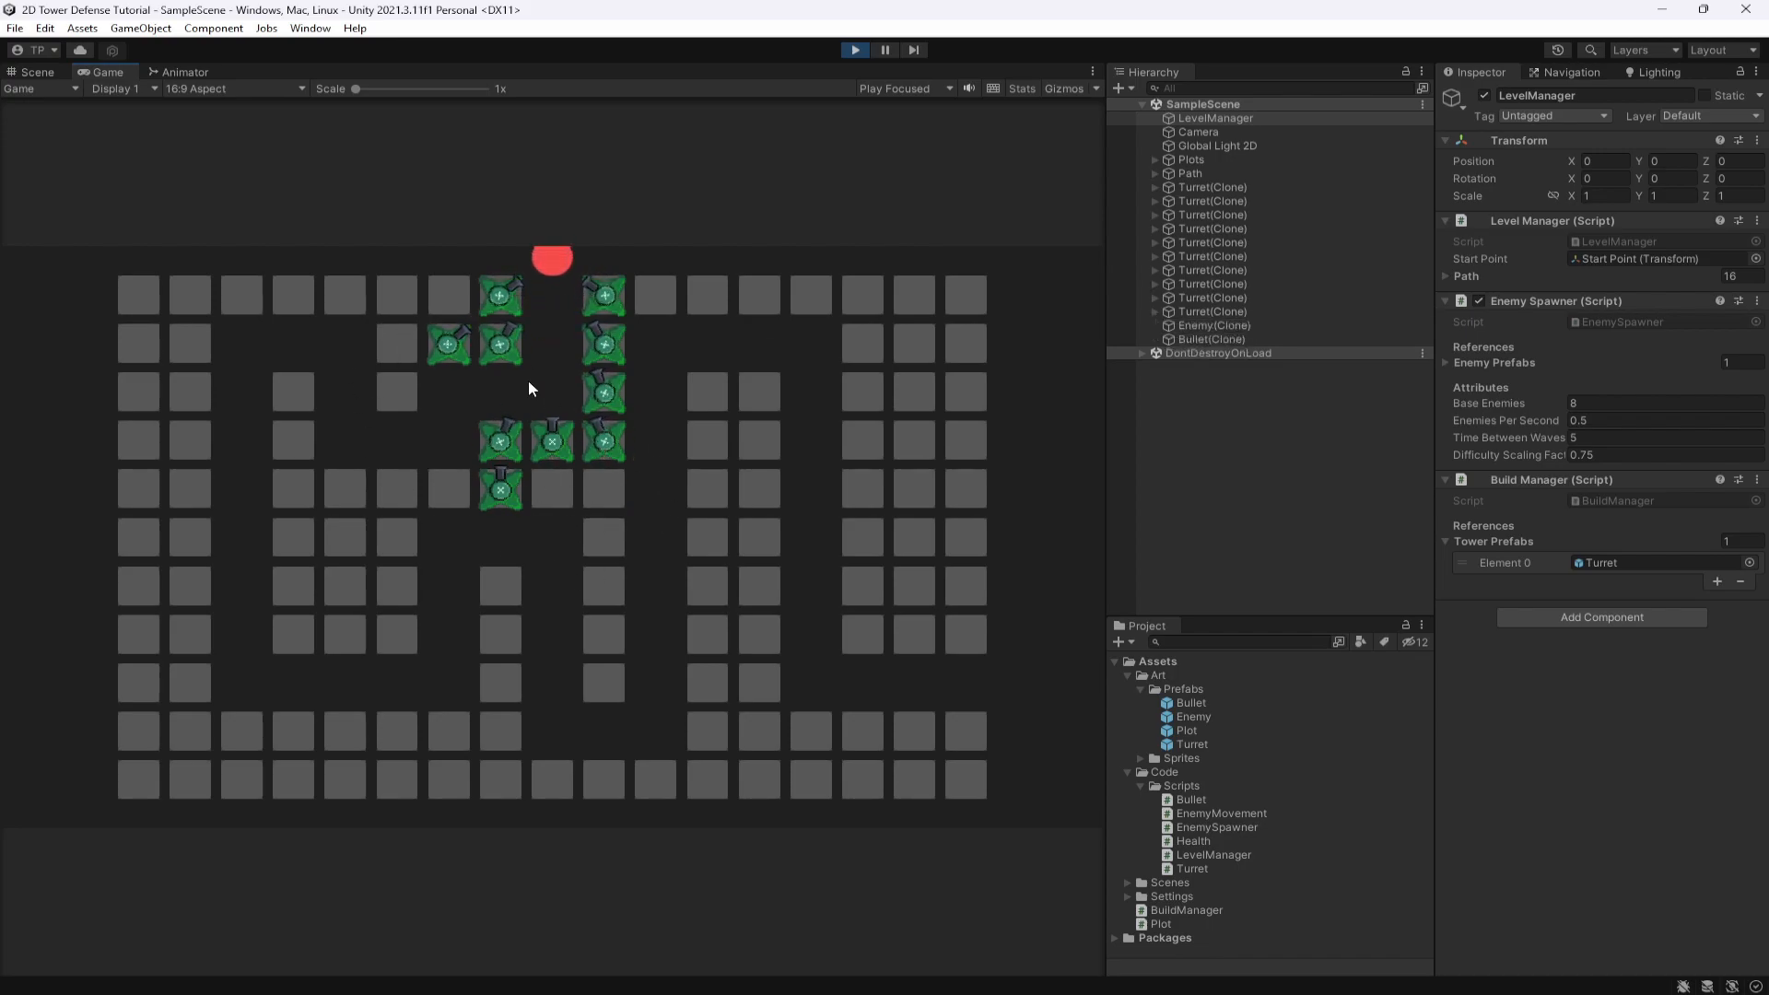
{"action": "left_click", "coordinate": [397, 397]}
{"action": "left_click", "coordinate": [397, 344]}
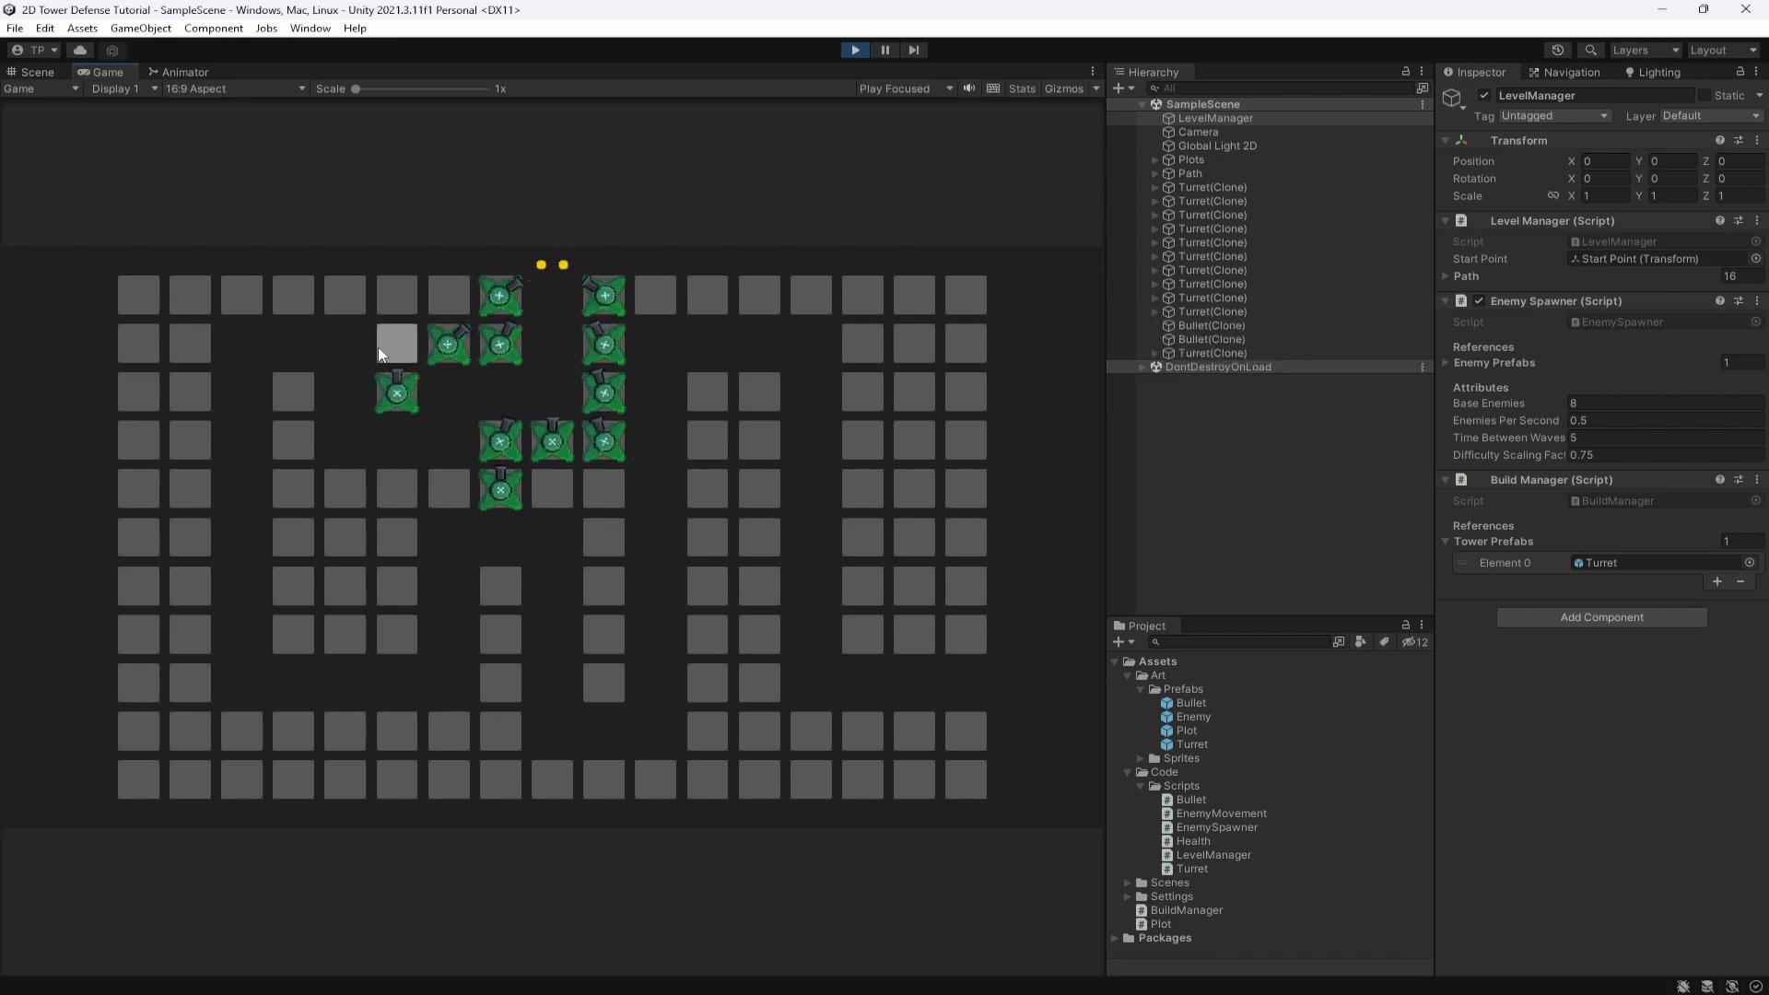
{"action": "left_click", "coordinate": [448, 293]}
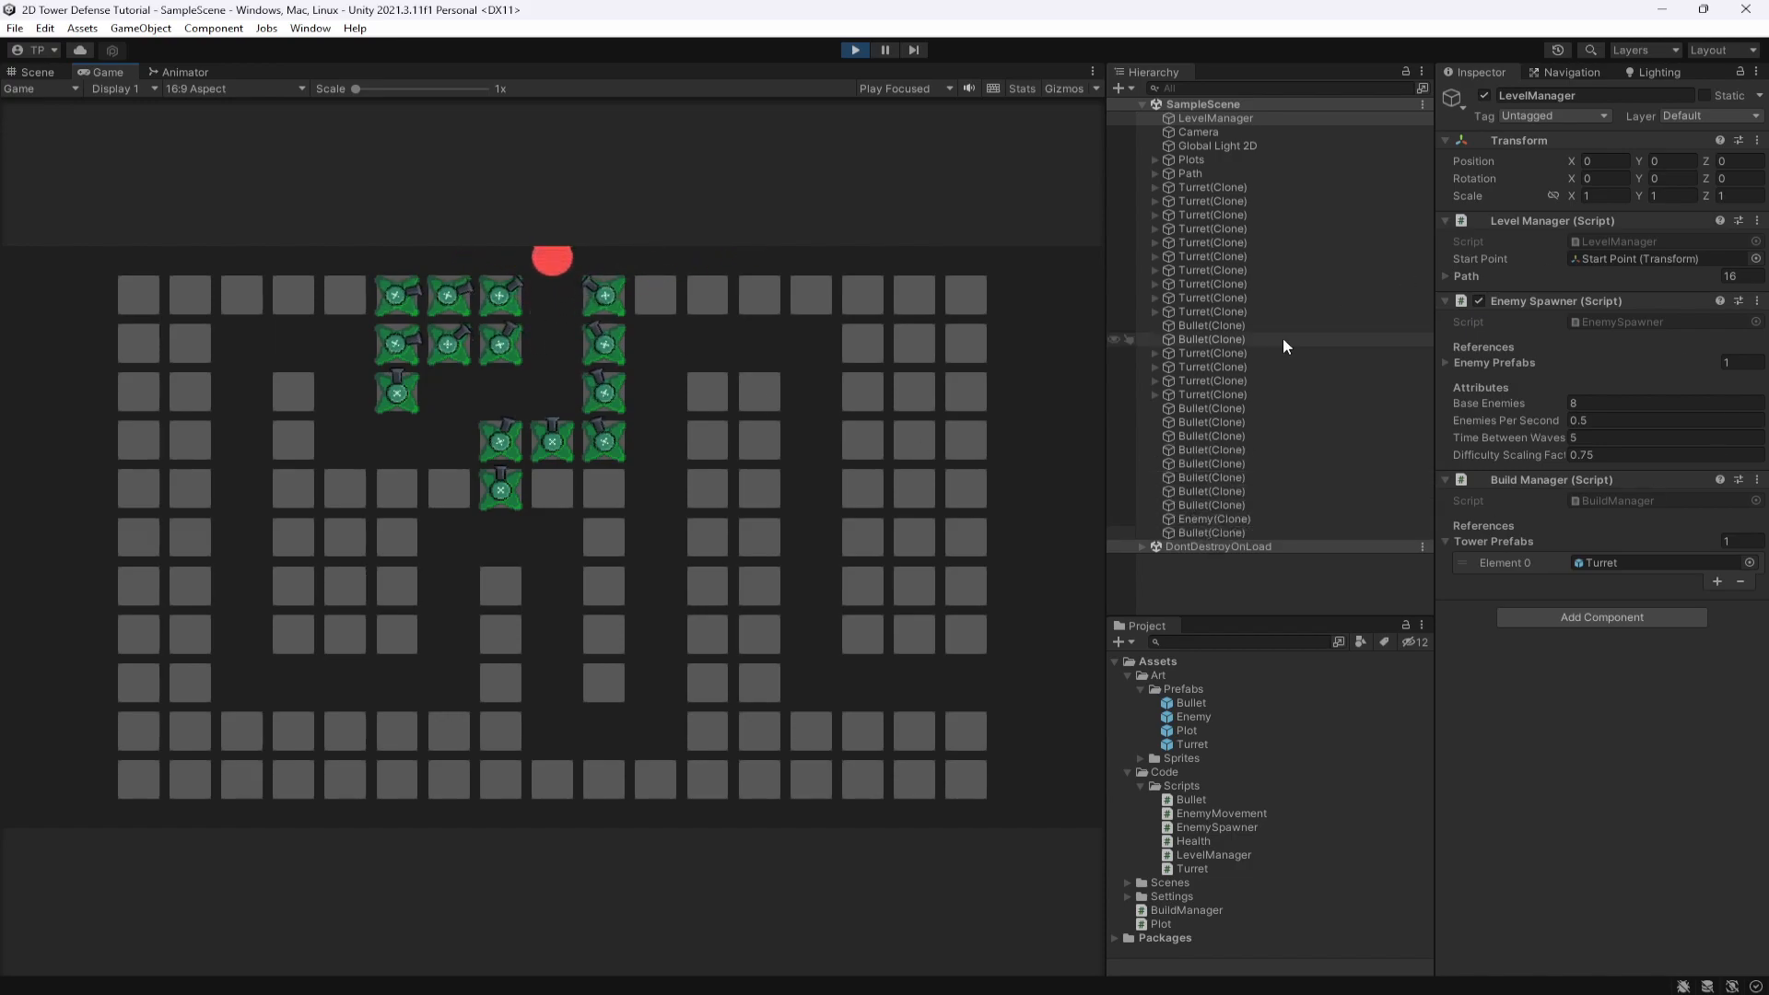
{"action": "left_click", "coordinate": [851, 51]}
In LevelManager.cs add a 'public int currency;' field below the path field and save
{"action": "double_click", "coordinate": [1609, 242]}
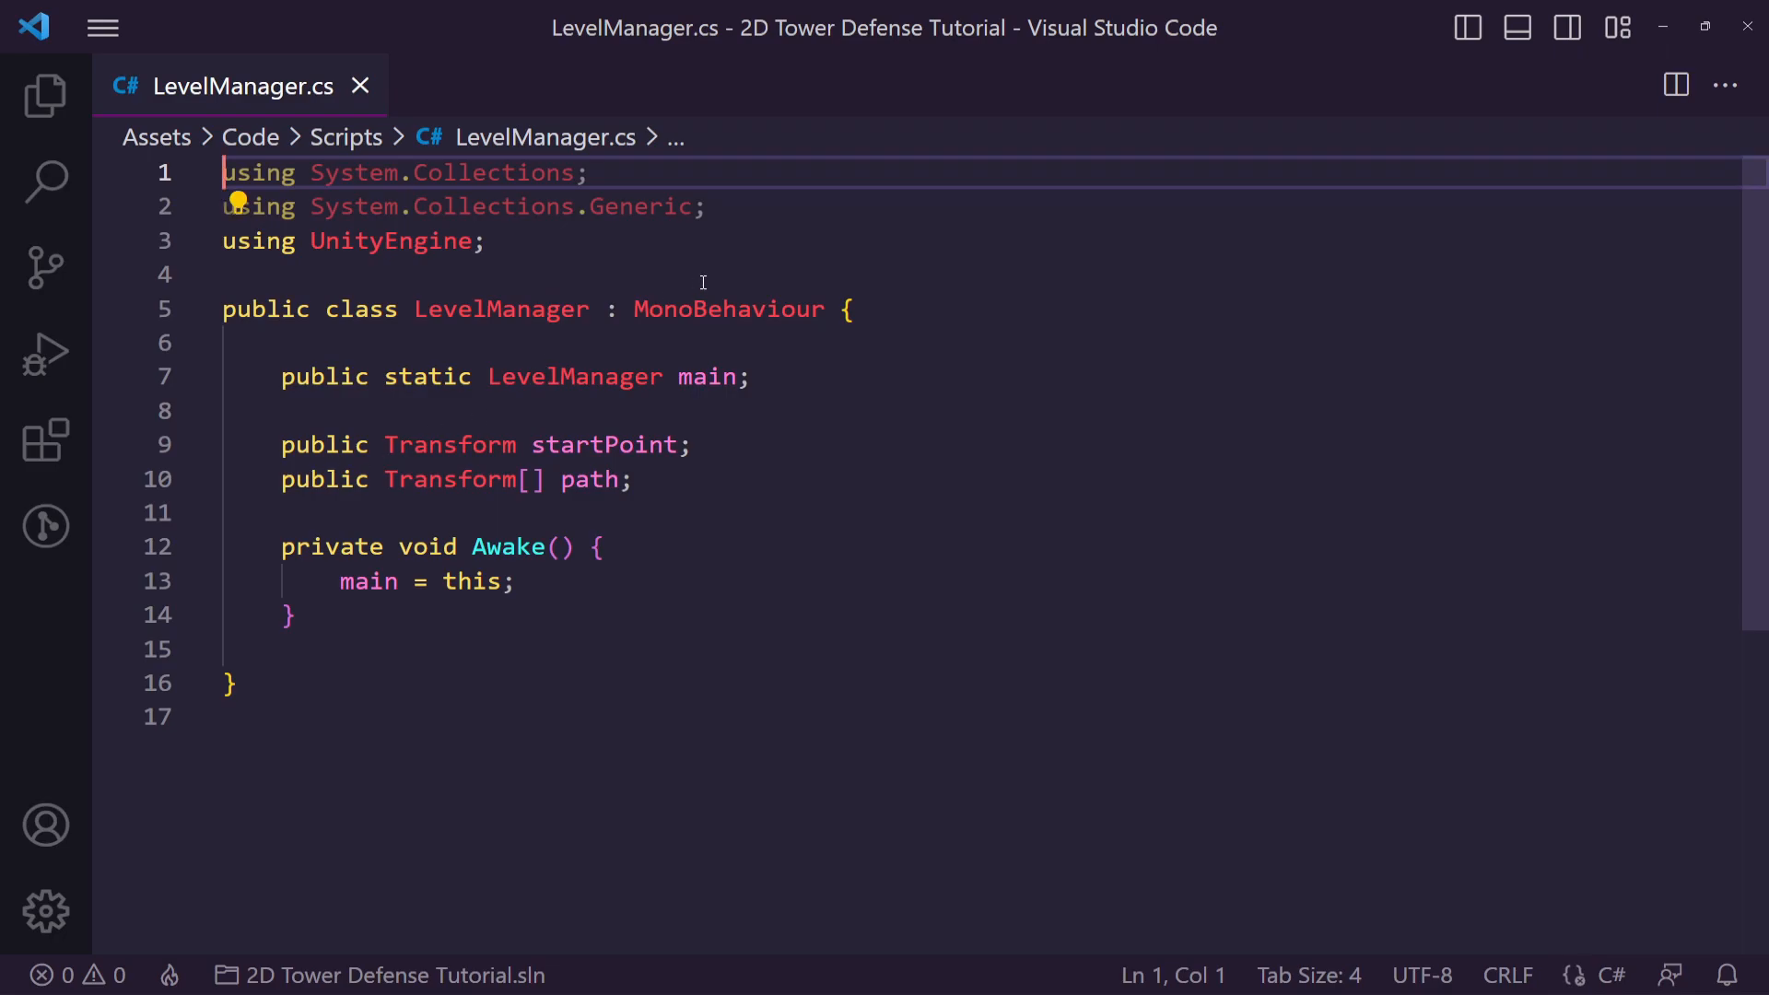
{"action": "left_click", "coordinate": [922, 480]}
{"action": "key", "text": "Return"}
{"action": "key", "text": "Return"}
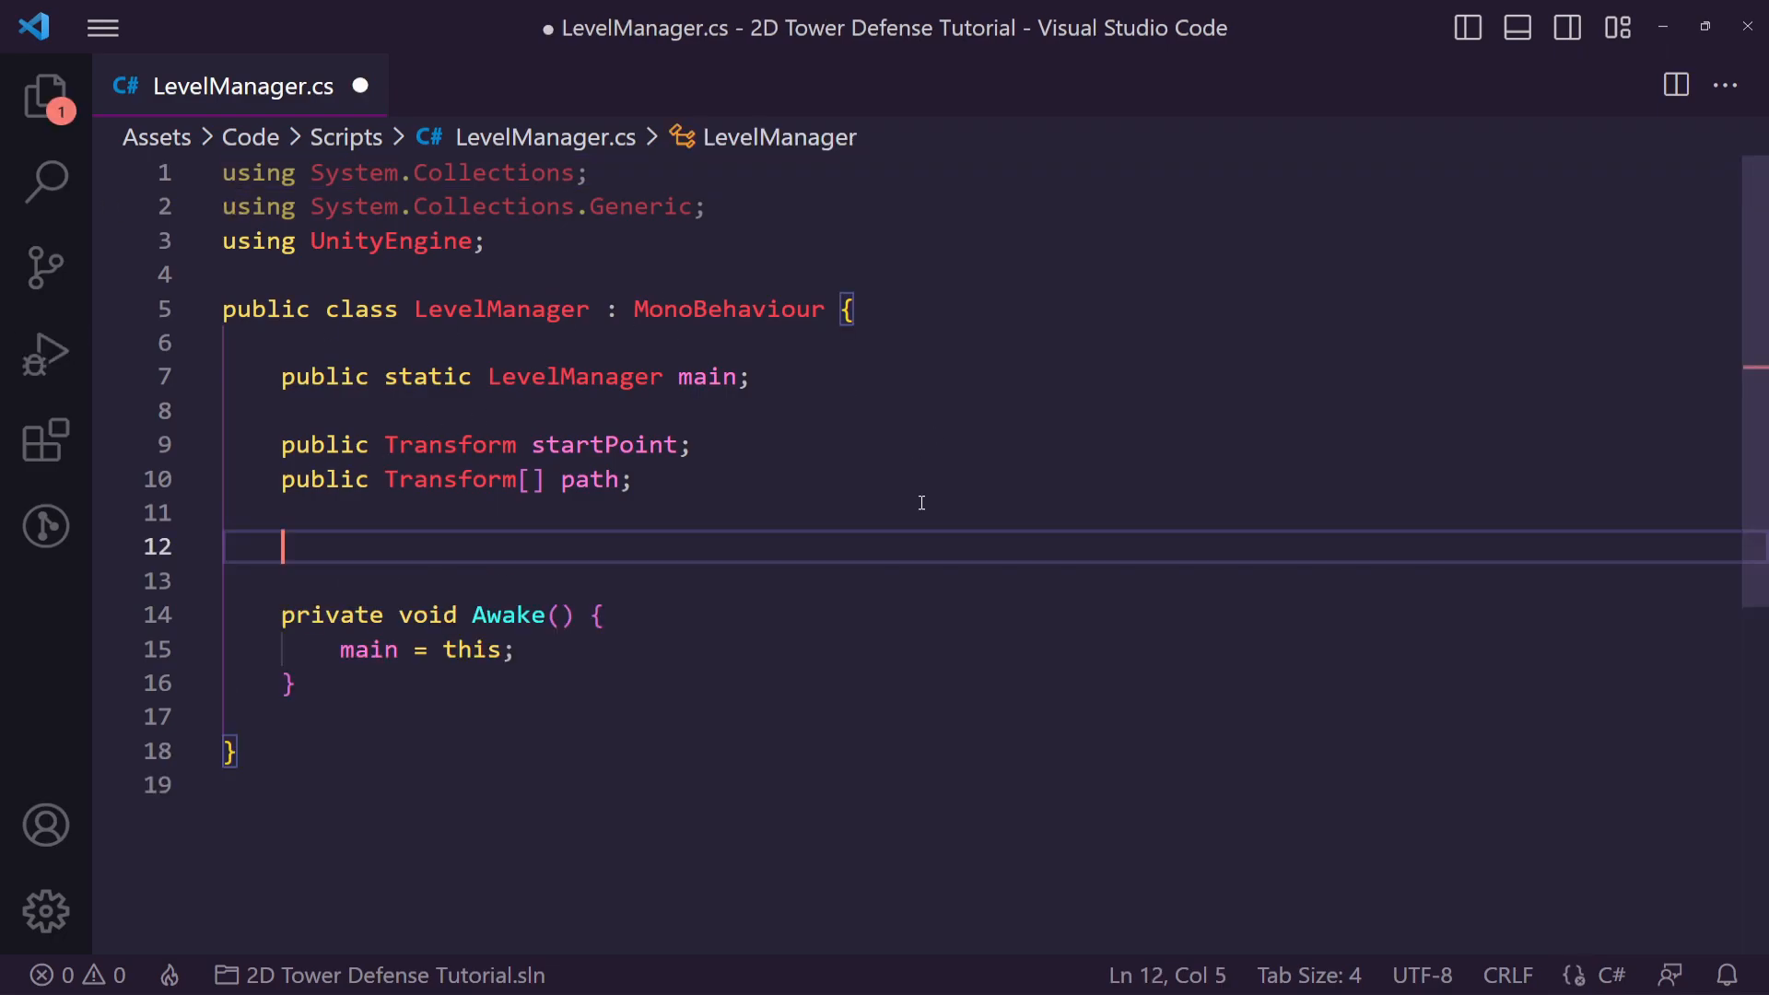
{"action": "type", "text": "public "}
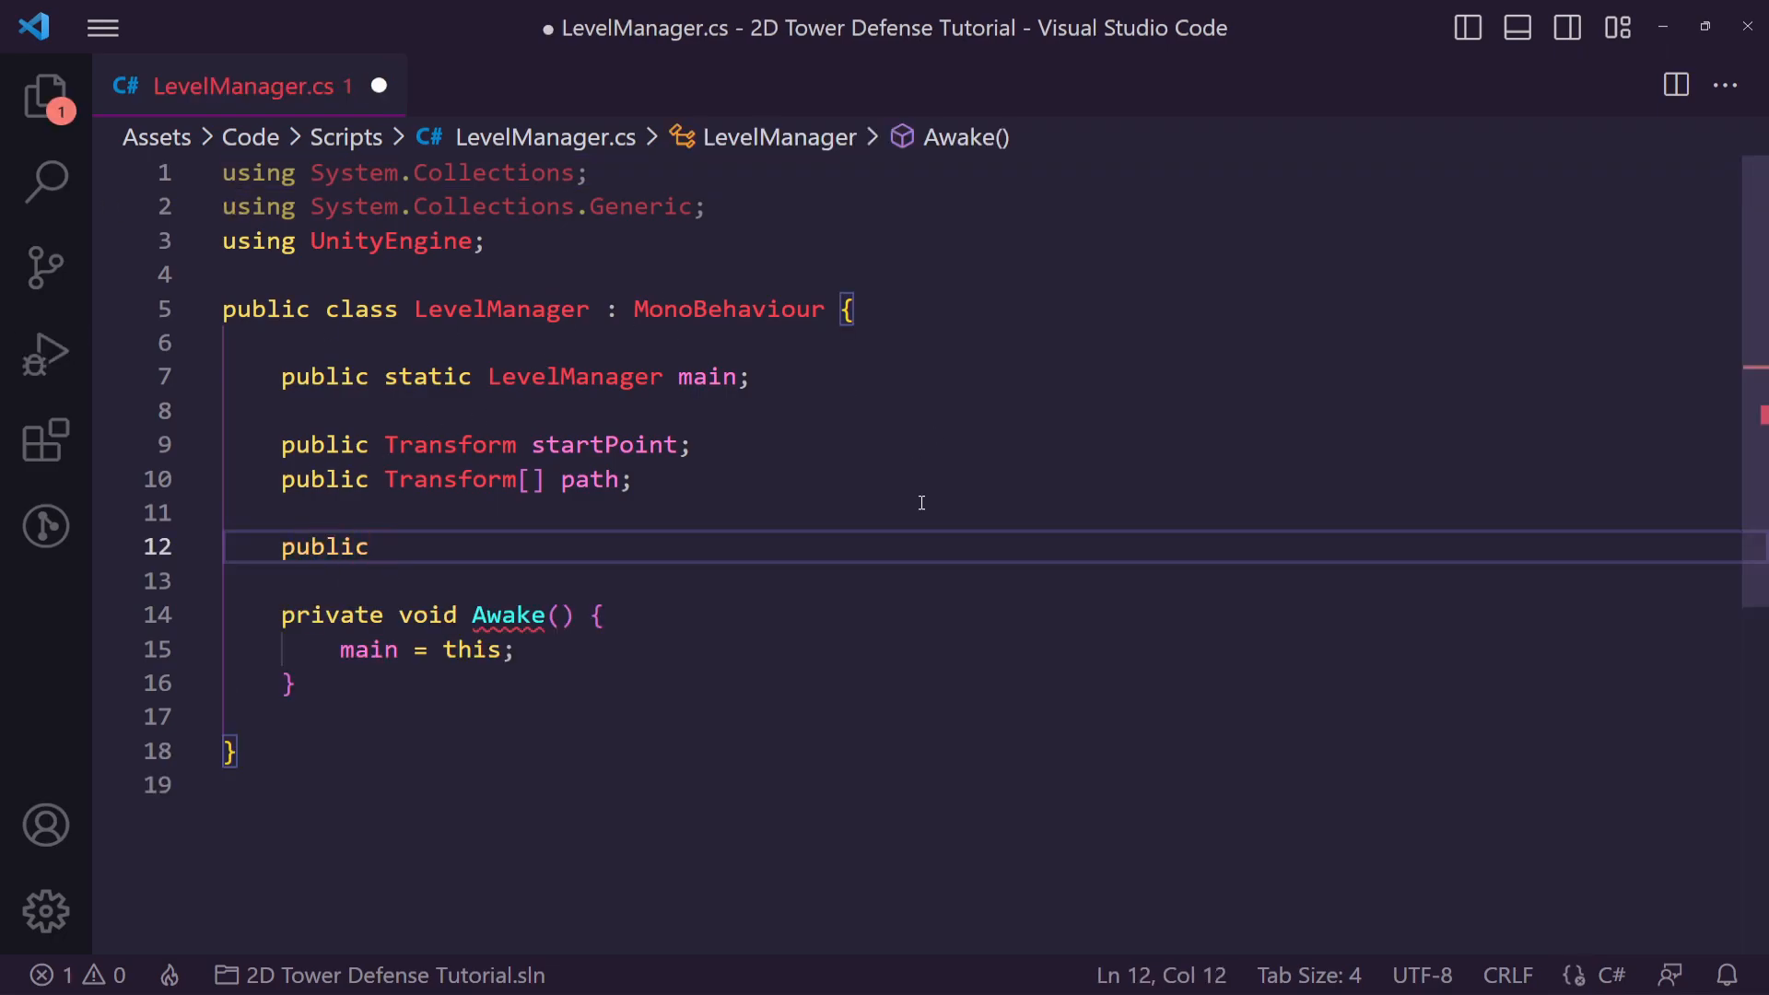
{"action": "type", "text": "int "}
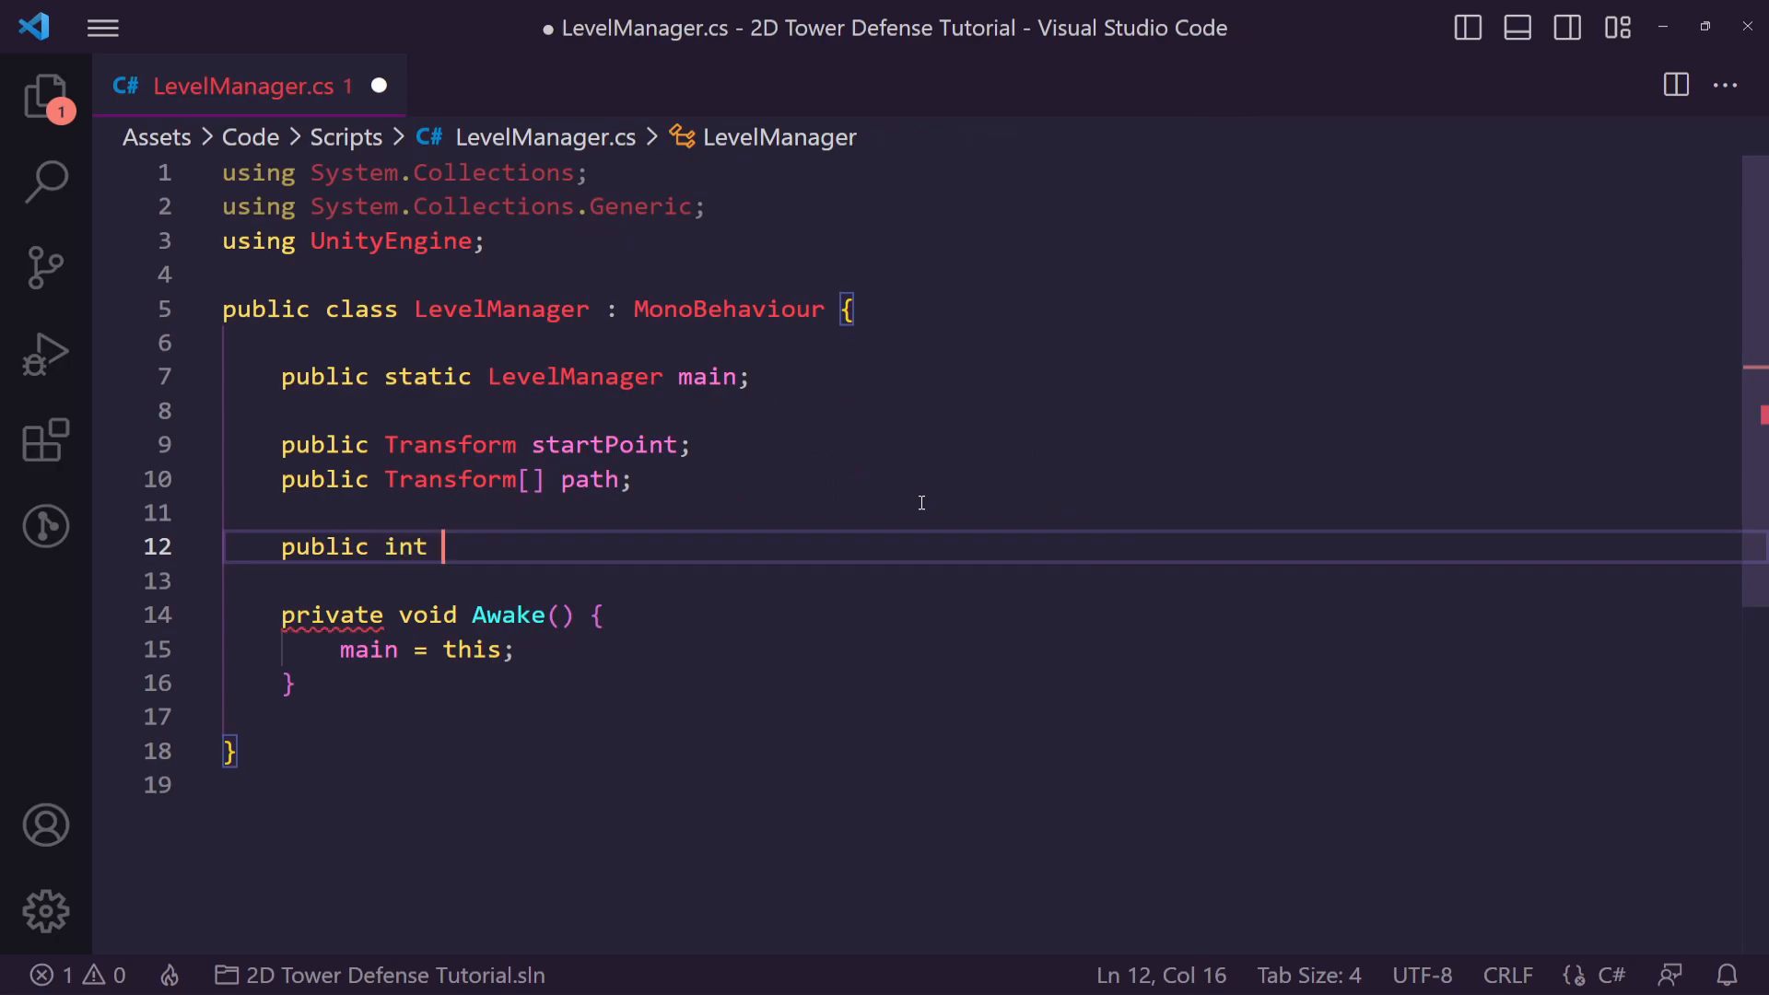
{"action": "type", "text": "curnre"}
{"action": "key", "text": "BackSpace"}
{"action": "key", "text": "BackSpace"}
{"action": "key", "text": "BackSpace"}
{"action": "type", "text": "rent"}
{"action": "type", "text": "y"}
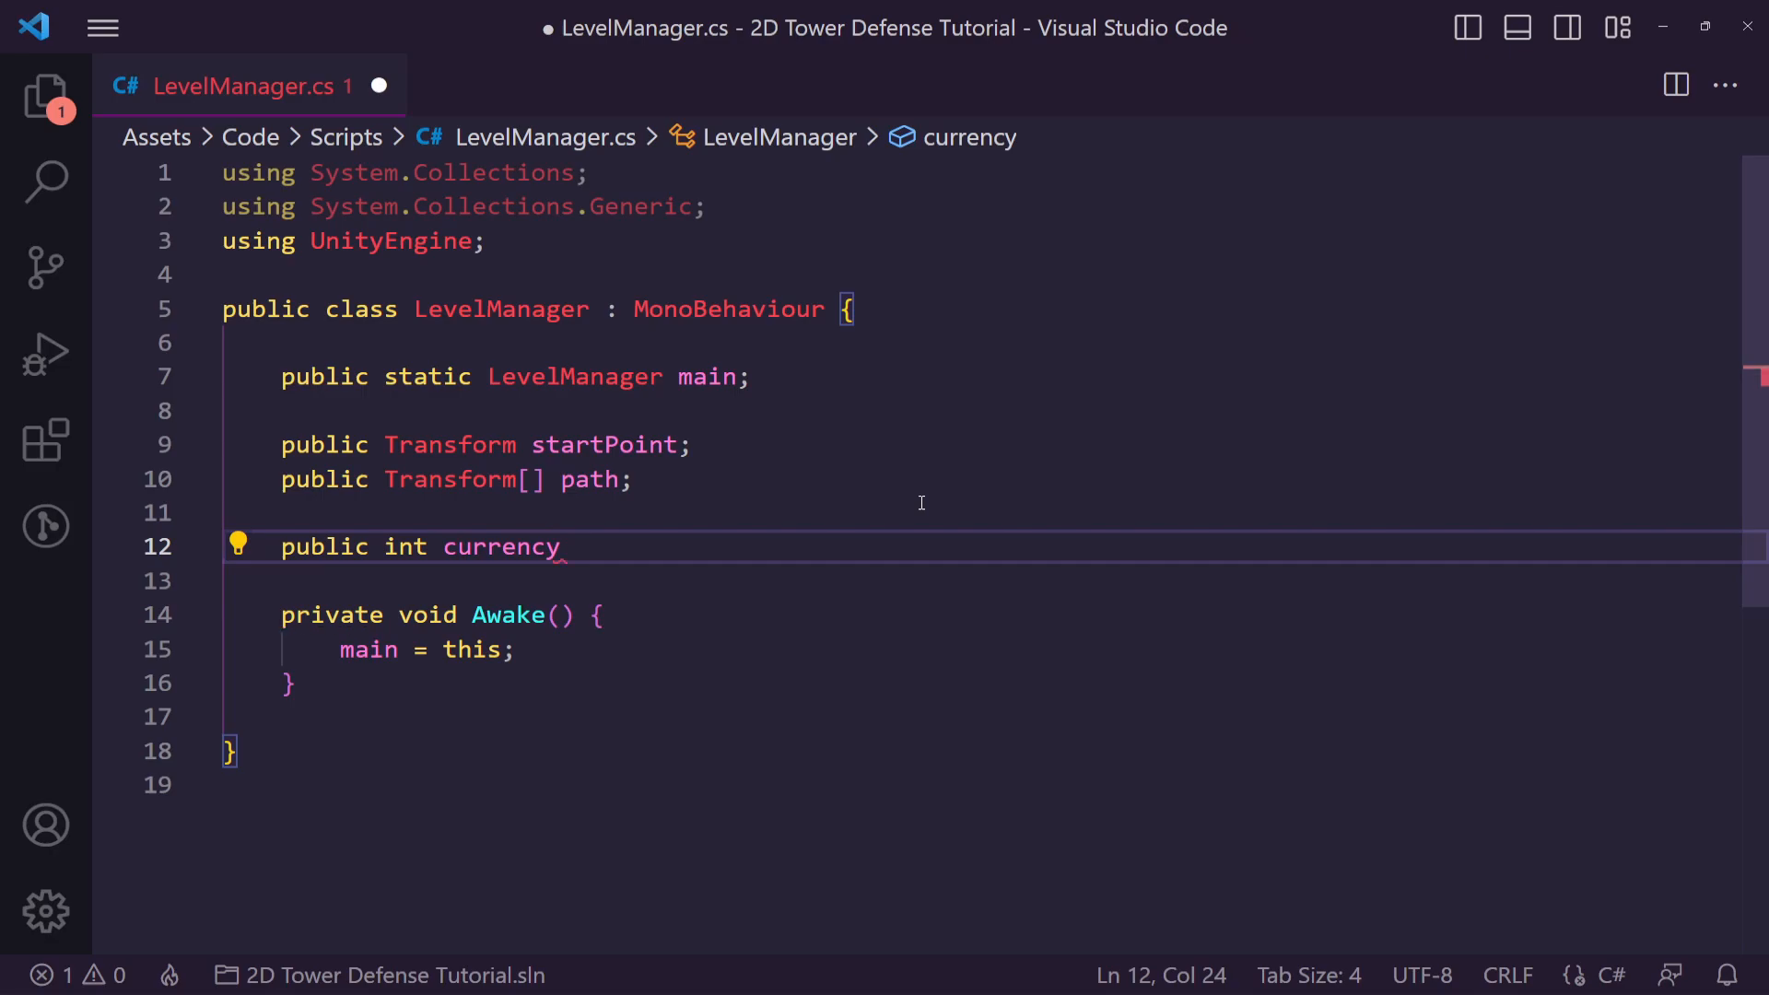
{"action": "type", "text": " ="}
{"action": "key", "text": "BackSpace"}
{"action": "key", "text": "BackSpace"}
{"action": "key", "text": "BackSpace"}
{"action": "type", "text": ";"}
{"action": "key", "text": "ctrl+s"}
{"action": "key", "text": "Return"}
{"action": "key", "text": "Return"}
Add a Start() method below Awake that sets currency = 100, and save
{"action": "key", "text": "ctrl+z"}
{"action": "left_click", "coordinate": [442, 682]}
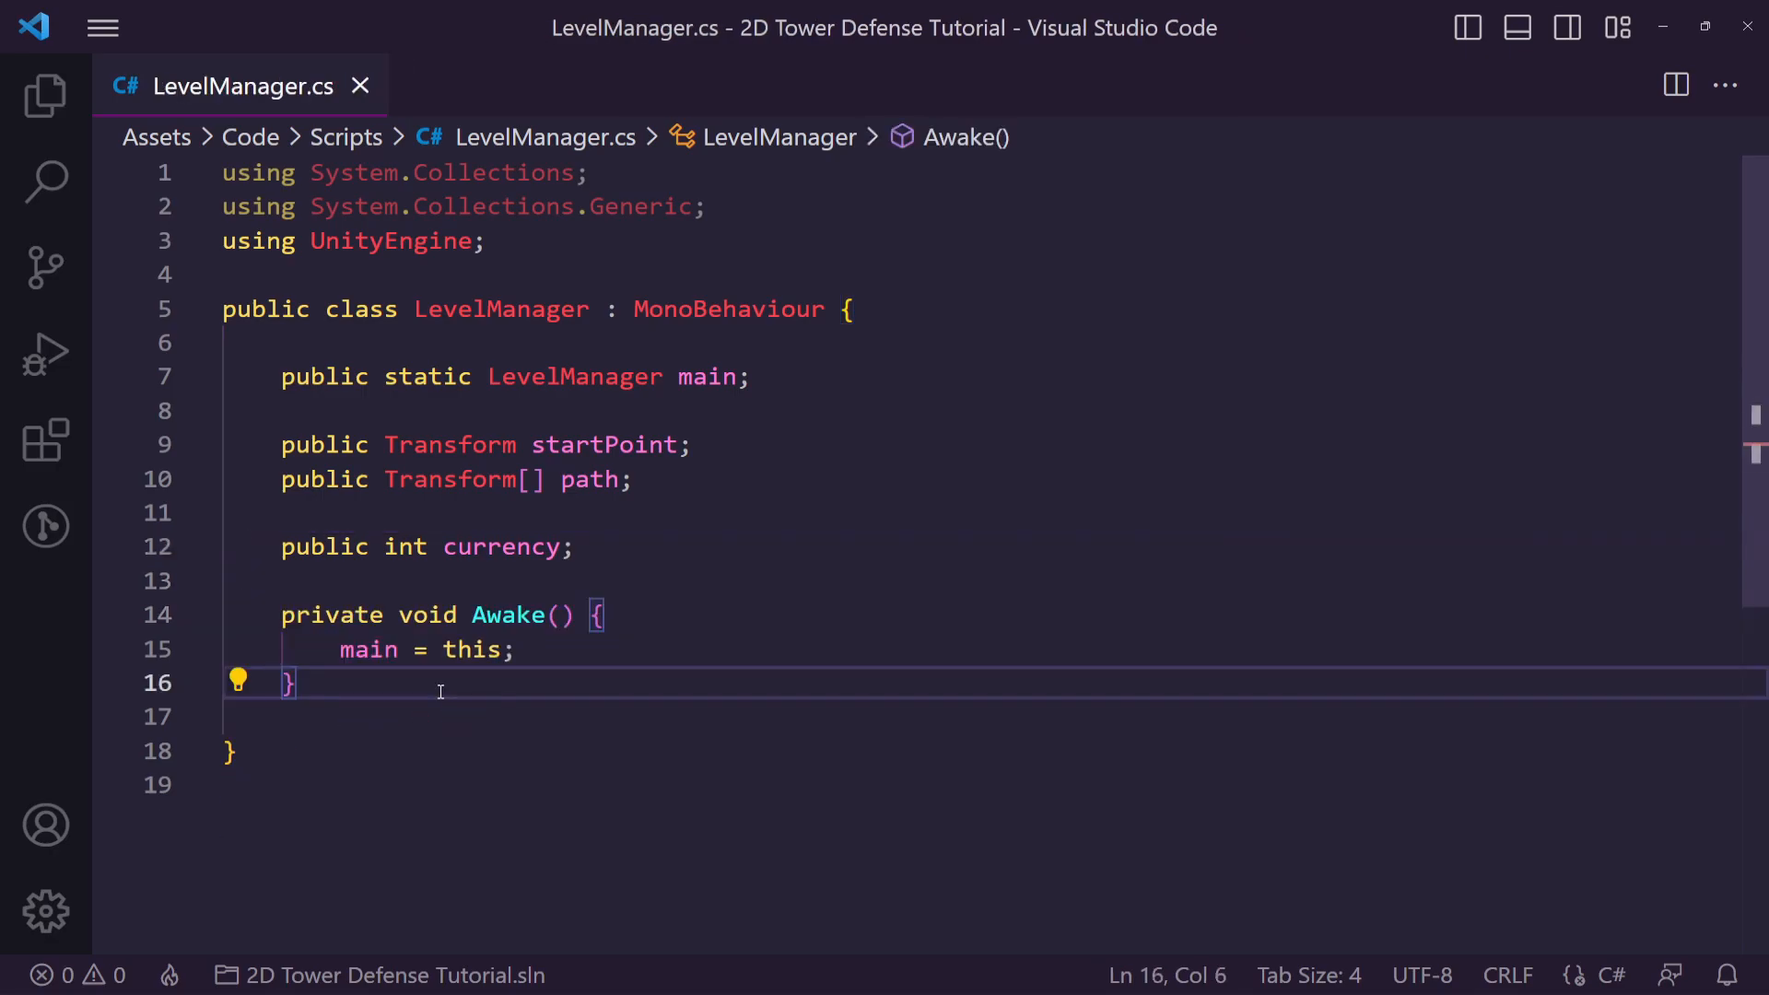
{"action": "key", "text": "Return"}
{"action": "key", "text": "Return"}
{"action": "type", "text": "start"}
{"action": "key", "text": "Return"}
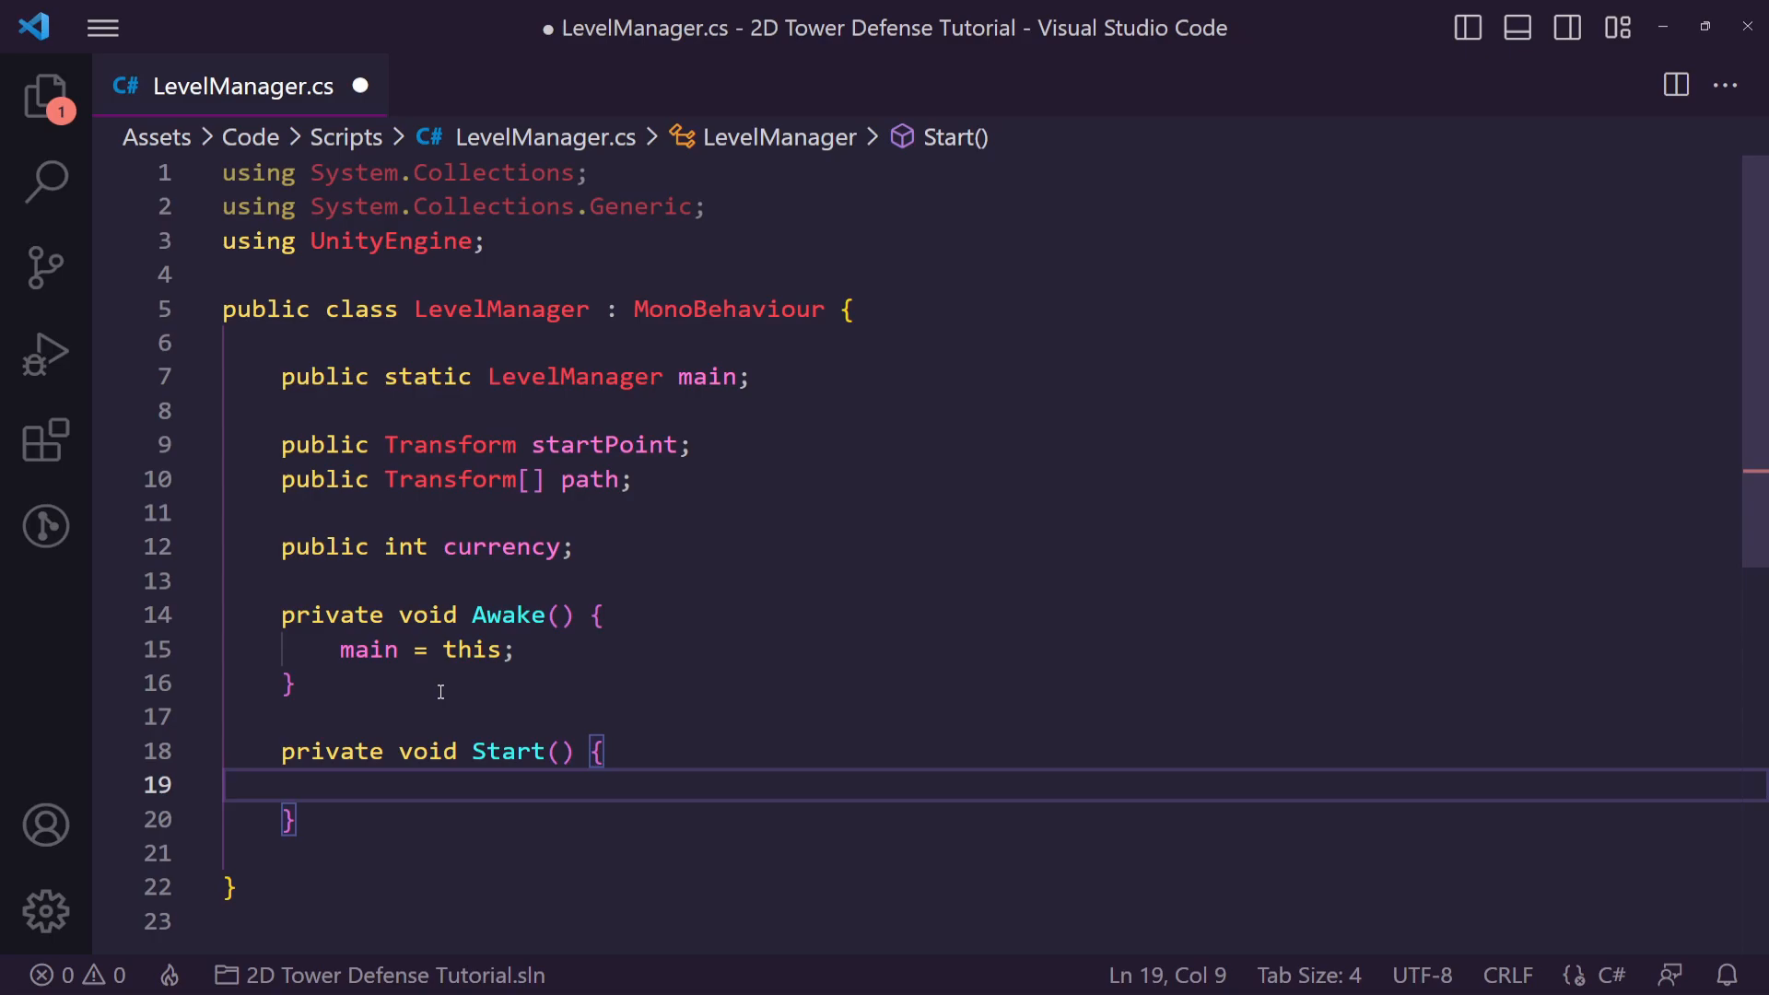
{"action": "type", "text": "currency = 100;"}
{"action": "key", "text": "ctrl+s"}
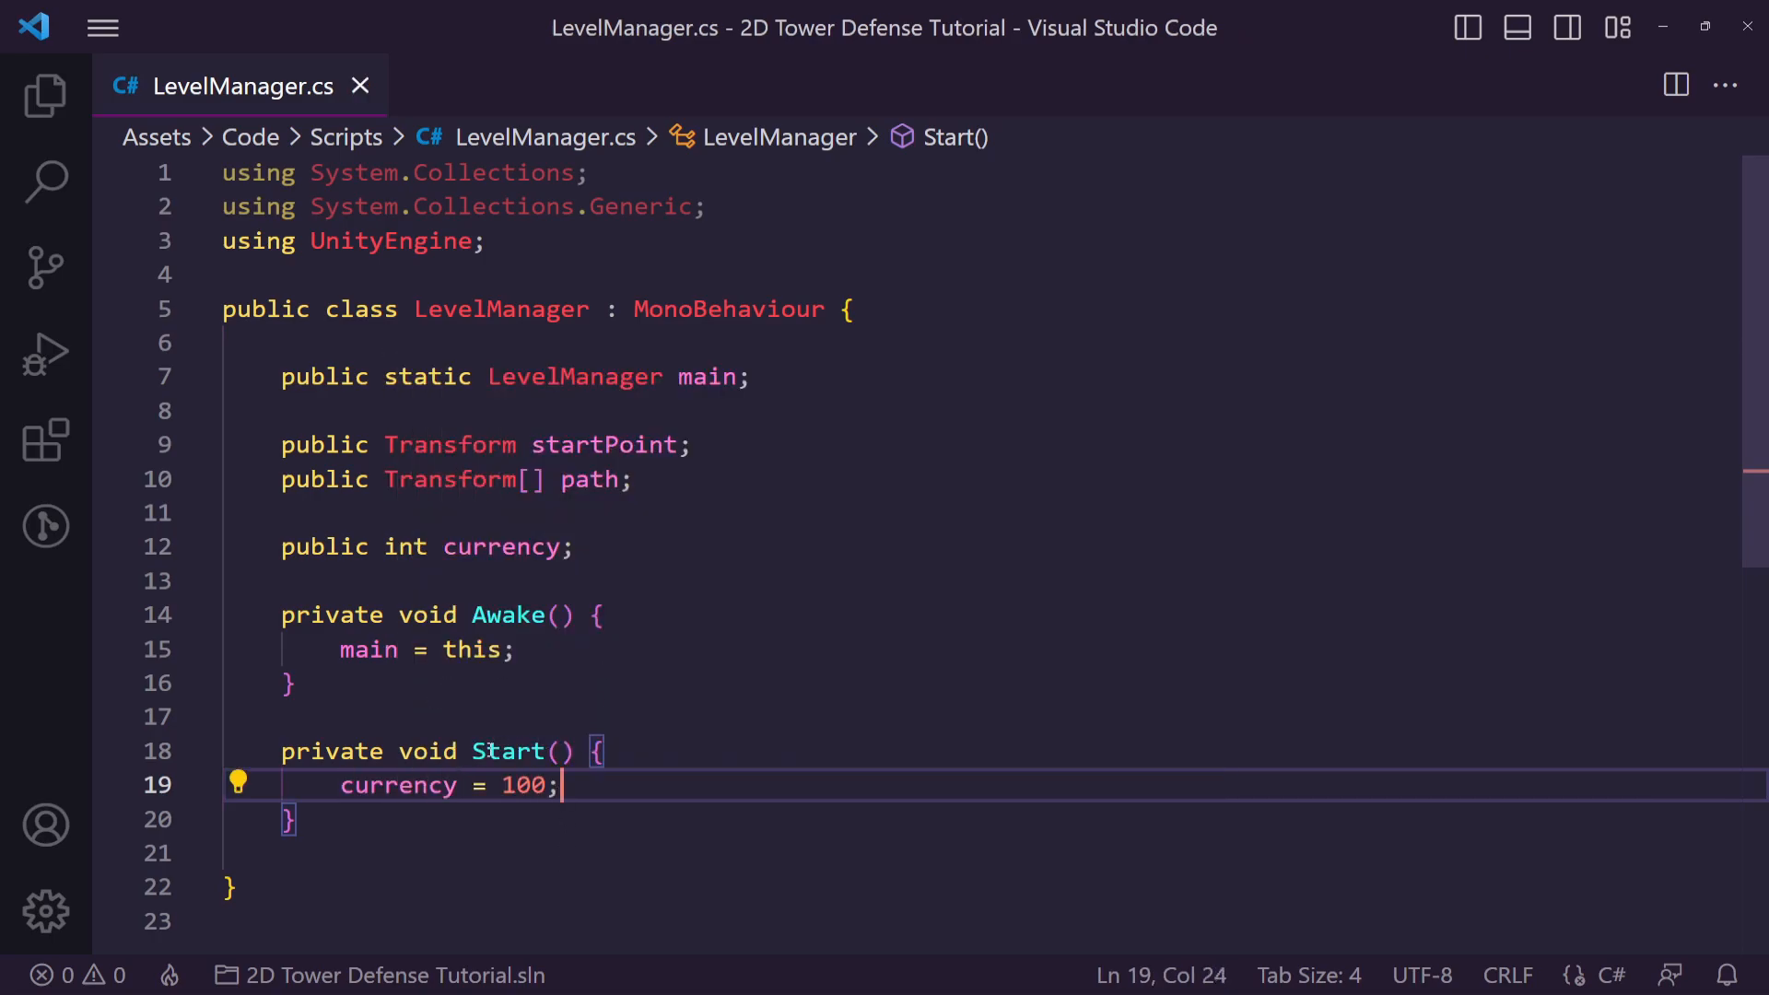
{"action": "left_click_drag", "start_coordinate": [477, 746], "coordinate": [599, 838]}
{"action": "left_click", "coordinate": [297, 820]}
{"action": "left_click_drag", "start_coordinate": [296, 818], "coordinate": [282, 750]}
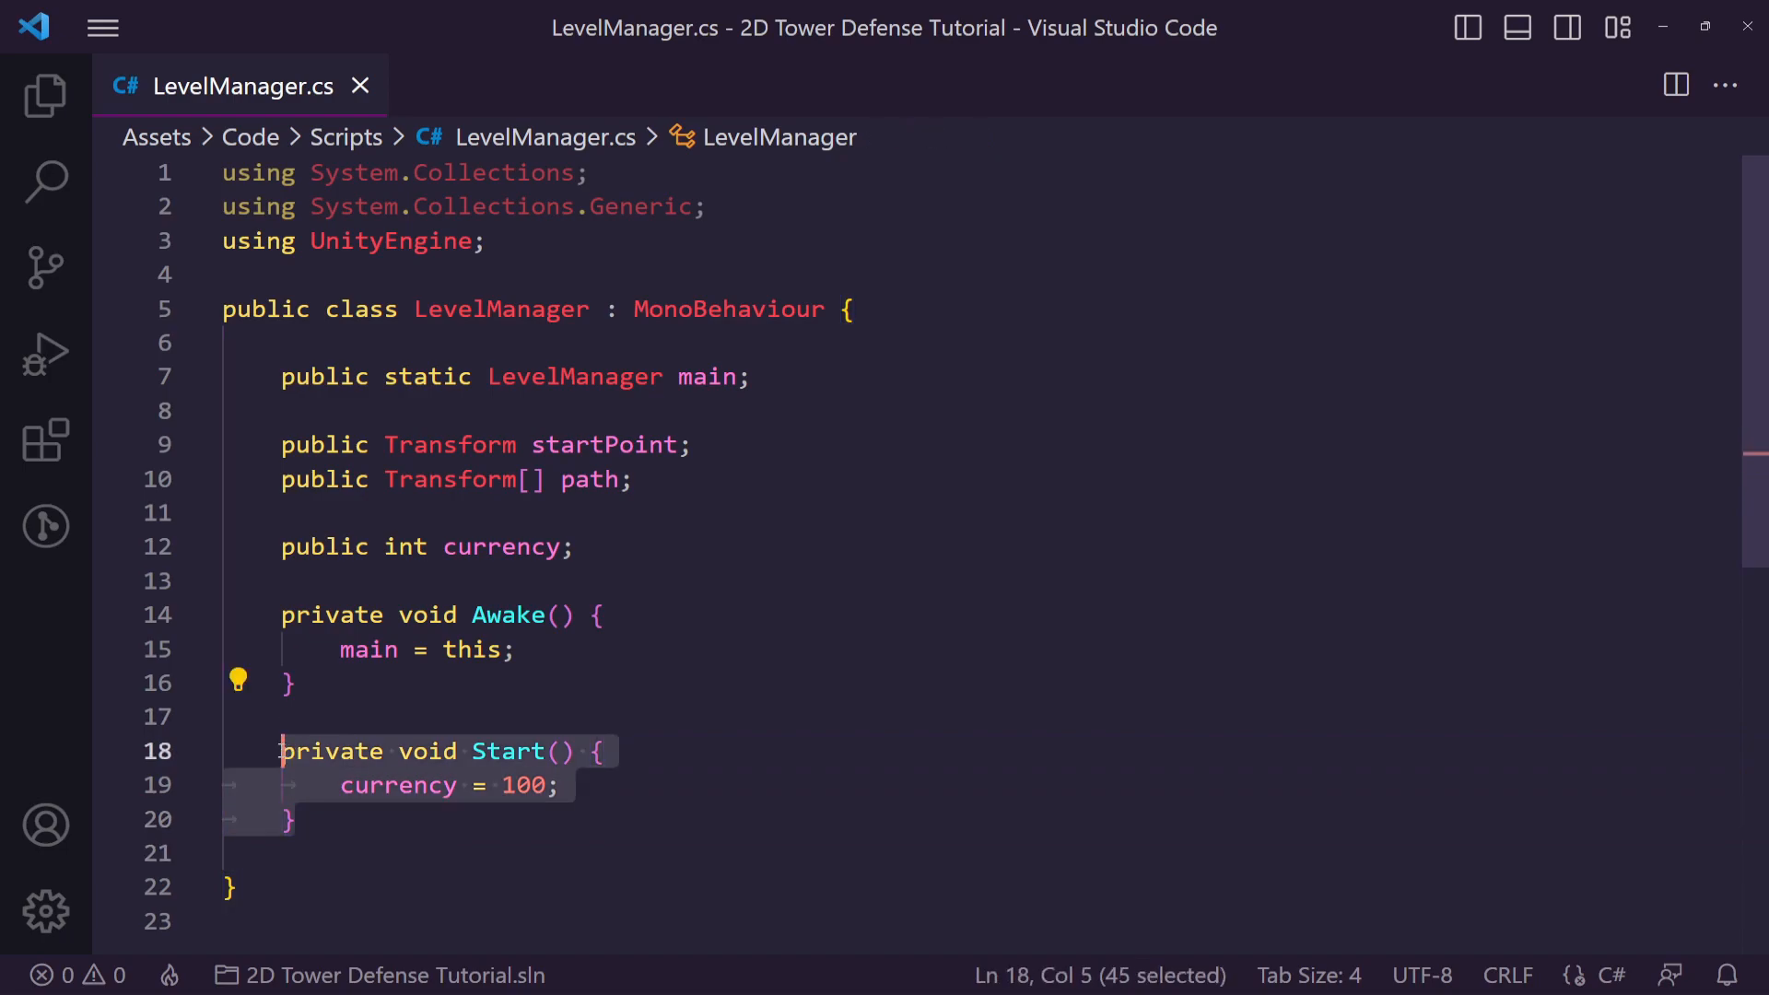
{"action": "left_click", "coordinate": [282, 750]}
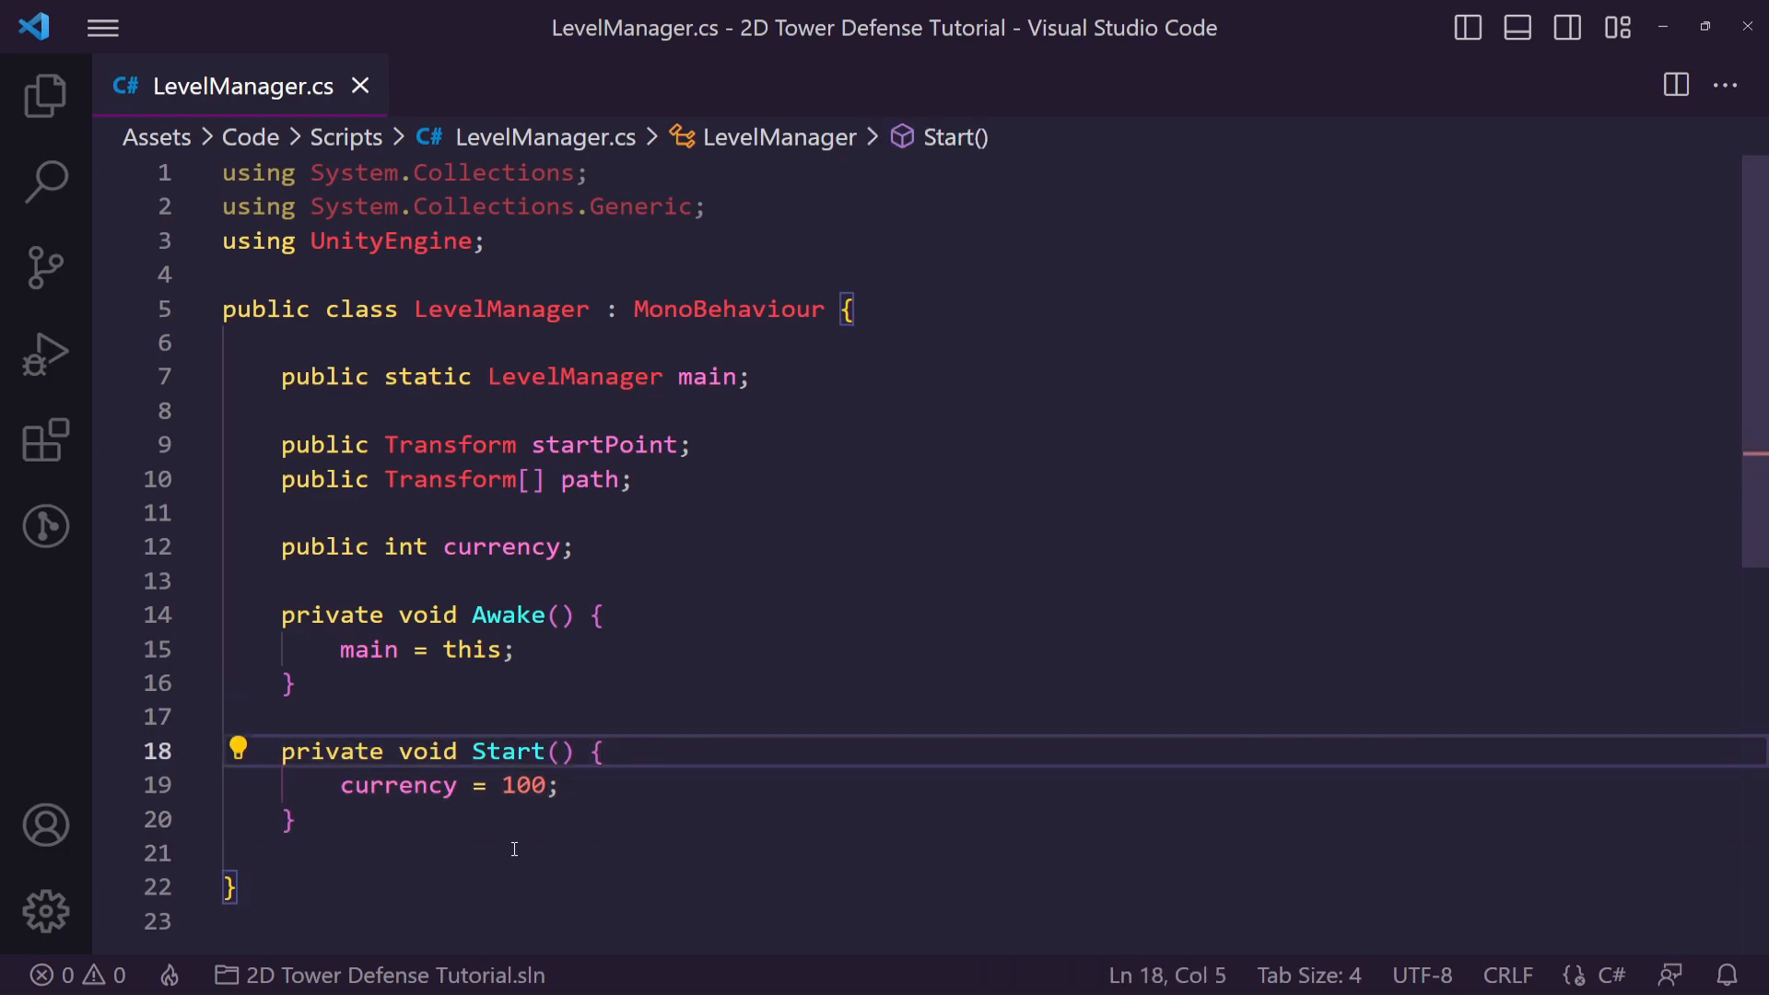
Write public void IncreaseCurrency(int amount) { currency += amount; }, save, and begin SpendCurrency(int amount)
{"action": "left_click", "coordinate": [553, 242]}
{"action": "key", "text": "BackSpace"}
{"action": "key", "text": "Return"}
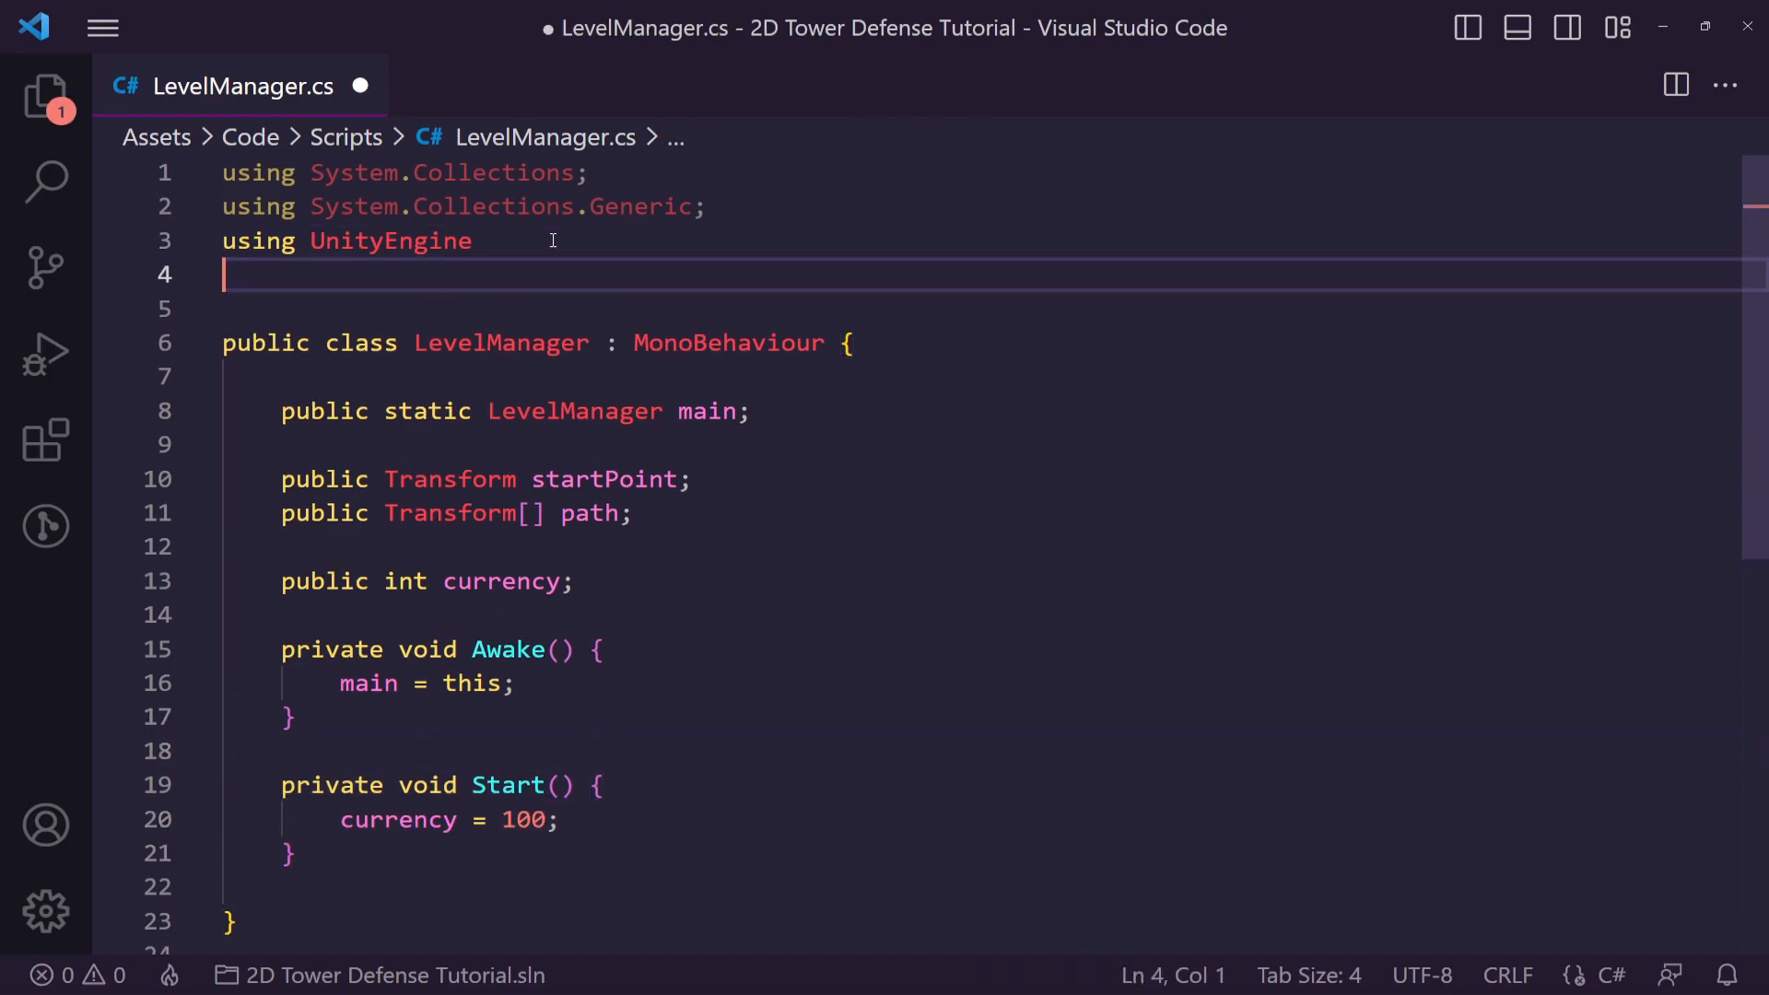
{"action": "type", "text": "using "}
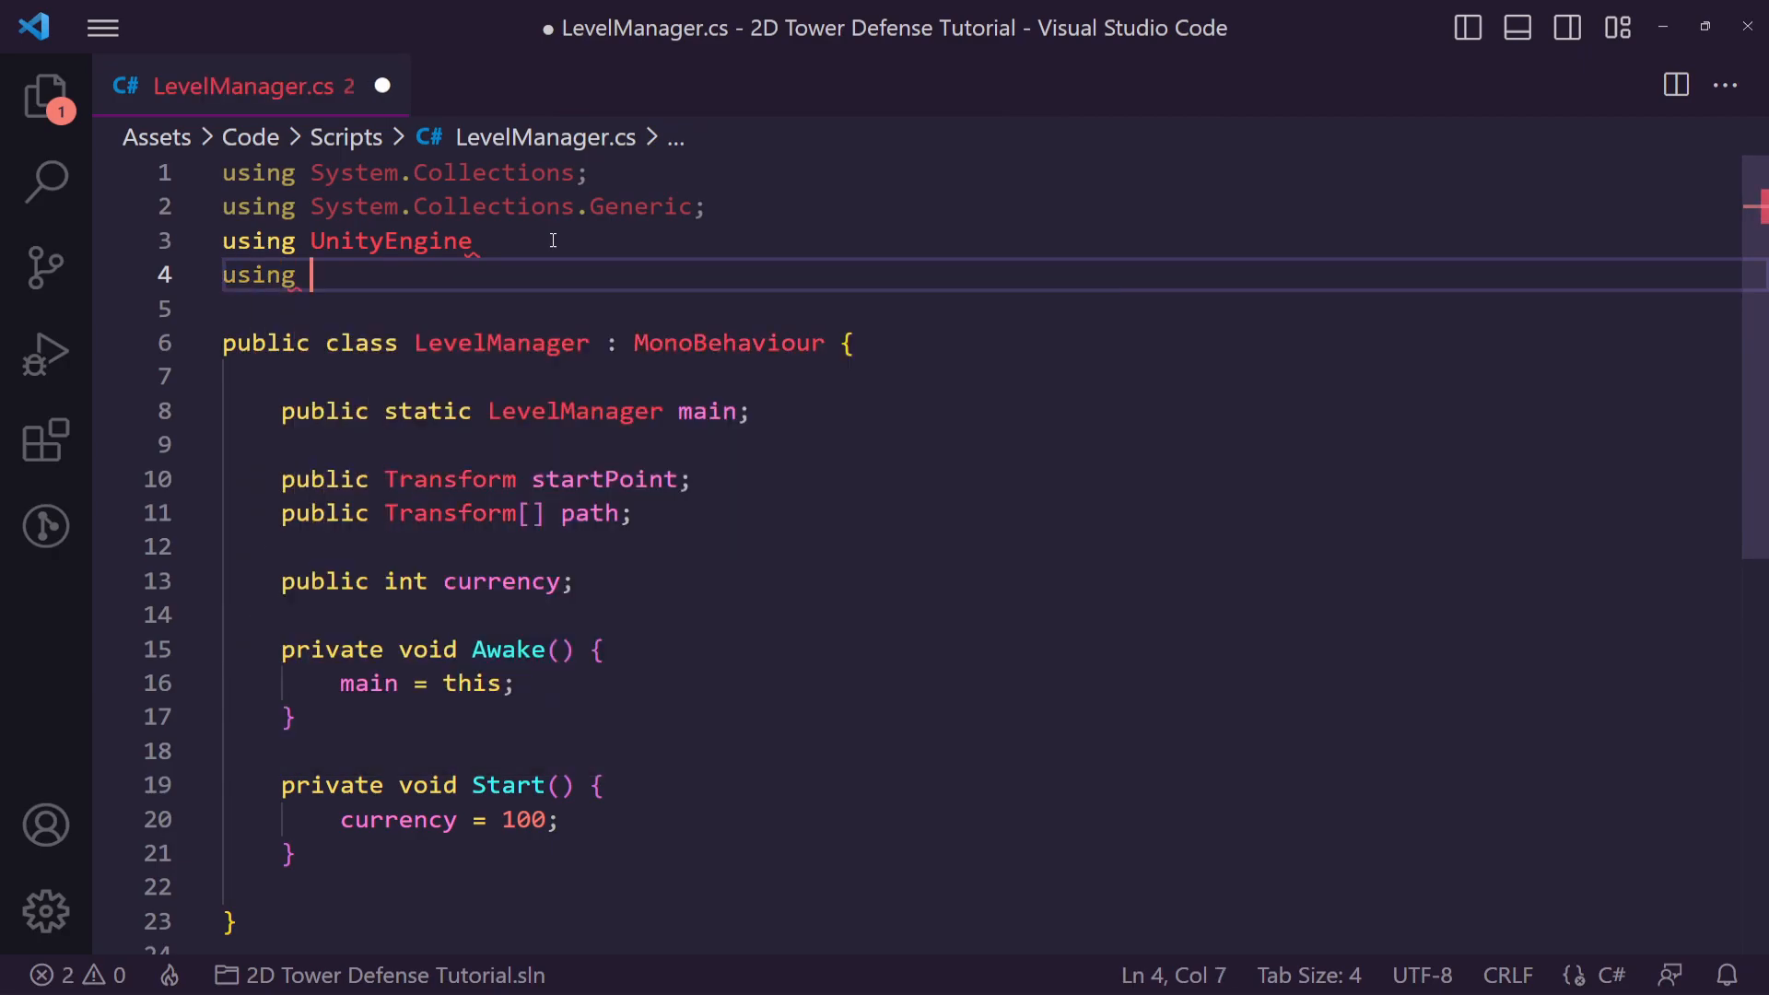
{"action": "type", "text": "pub"}
{"action": "type", "text": "lic "}
{"action": "type", "text": "vo"}
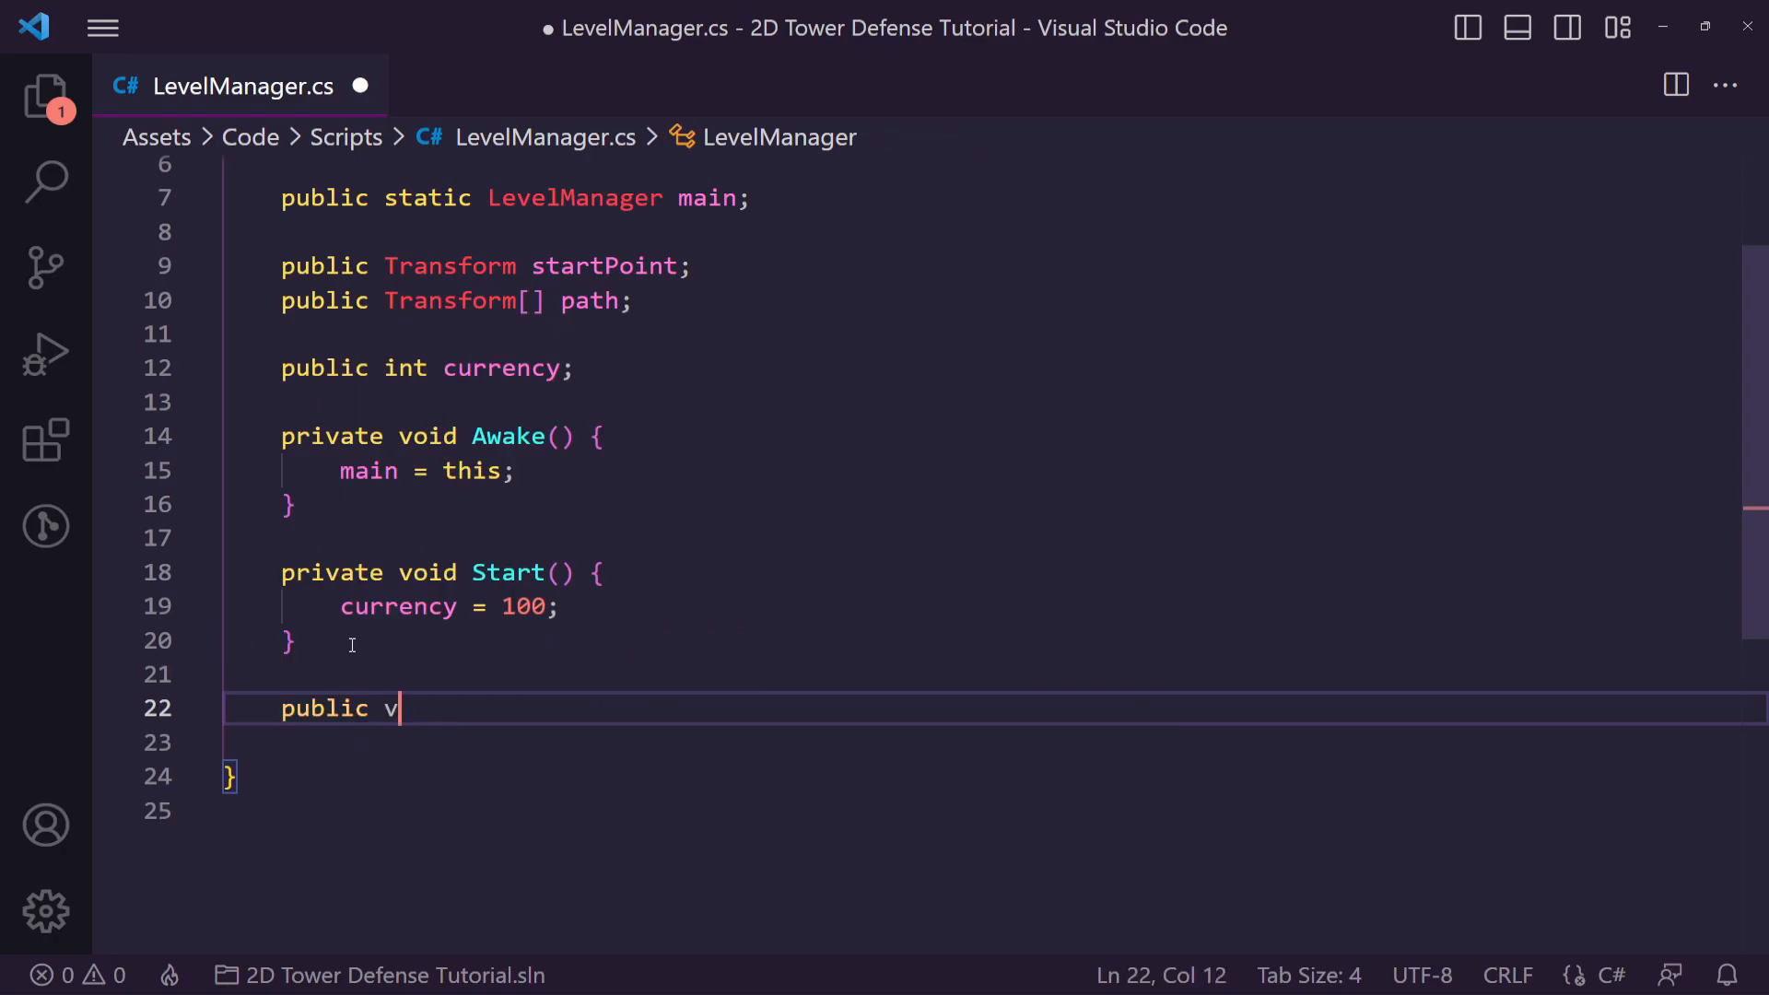
{"action": "type", "text": "id IncreaseCurrenc"}
{"action": "type", "text": "("}
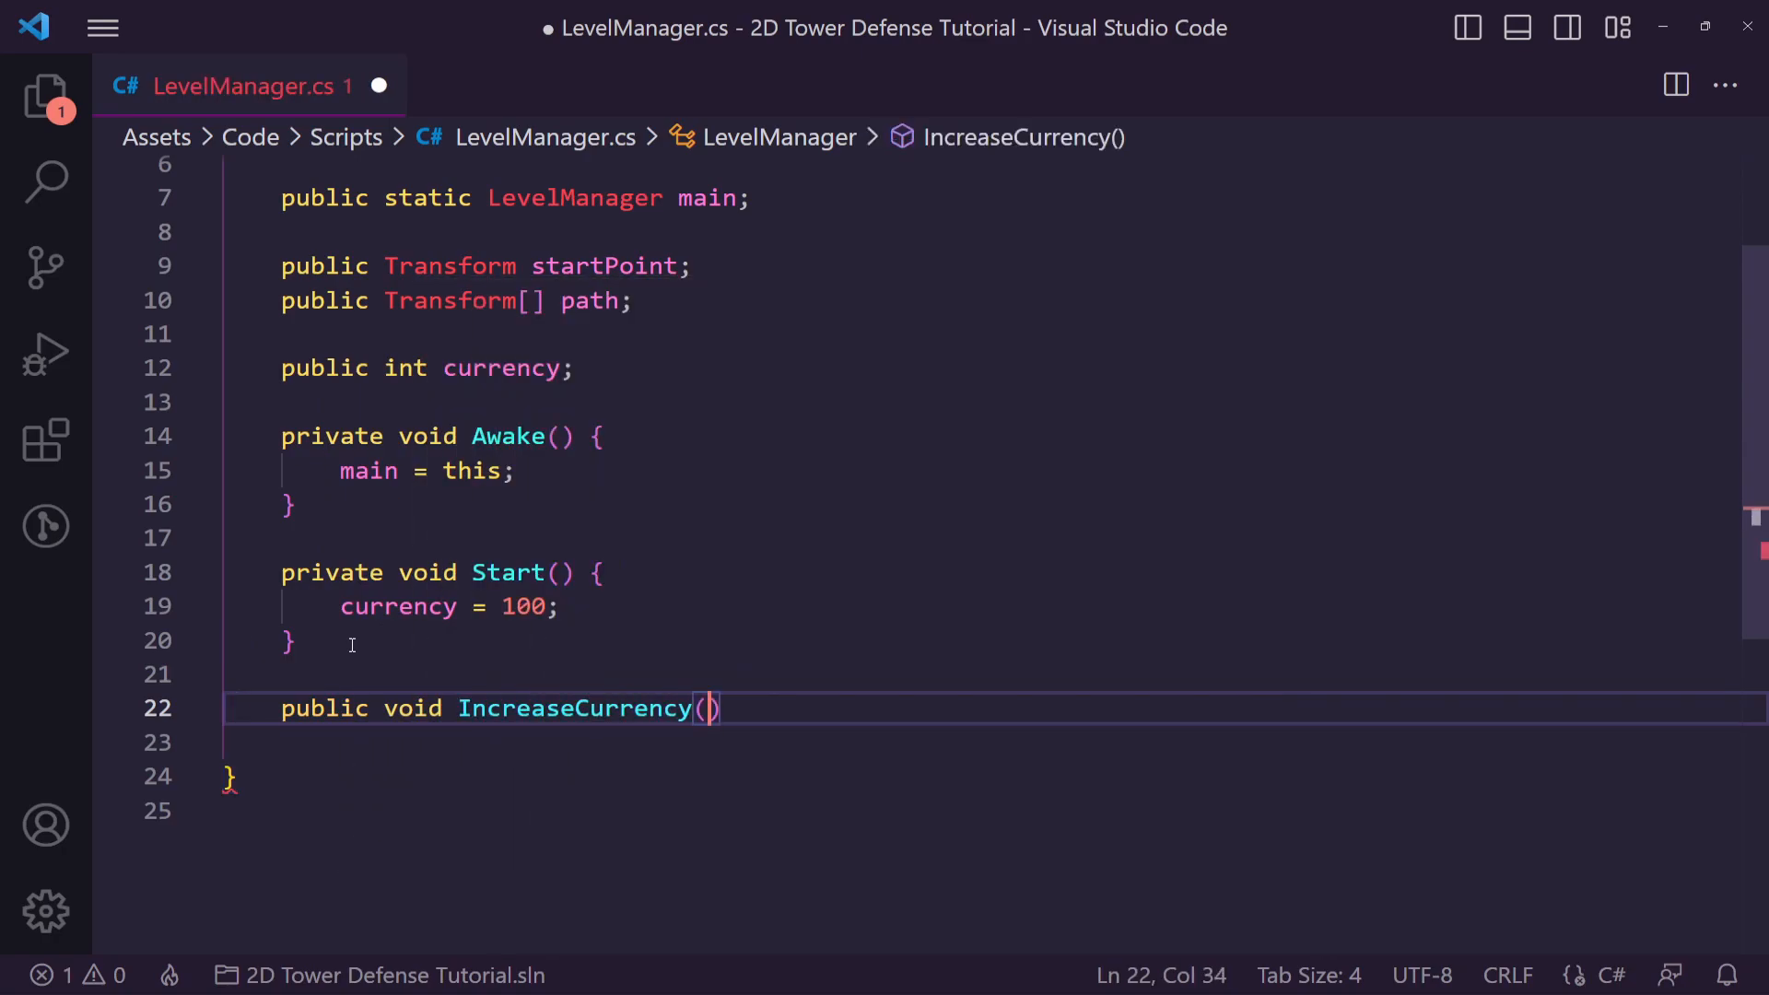
{"action": "type", "text": "int amount) {"}
{"action": "key", "text": "Return"}
{"action": "type", "text": "cu"}
{"action": "key", "text": "Tab"}
{"action": "type", "text": "+= amount;"}
{"action": "key", "text": "ctrl+s"}
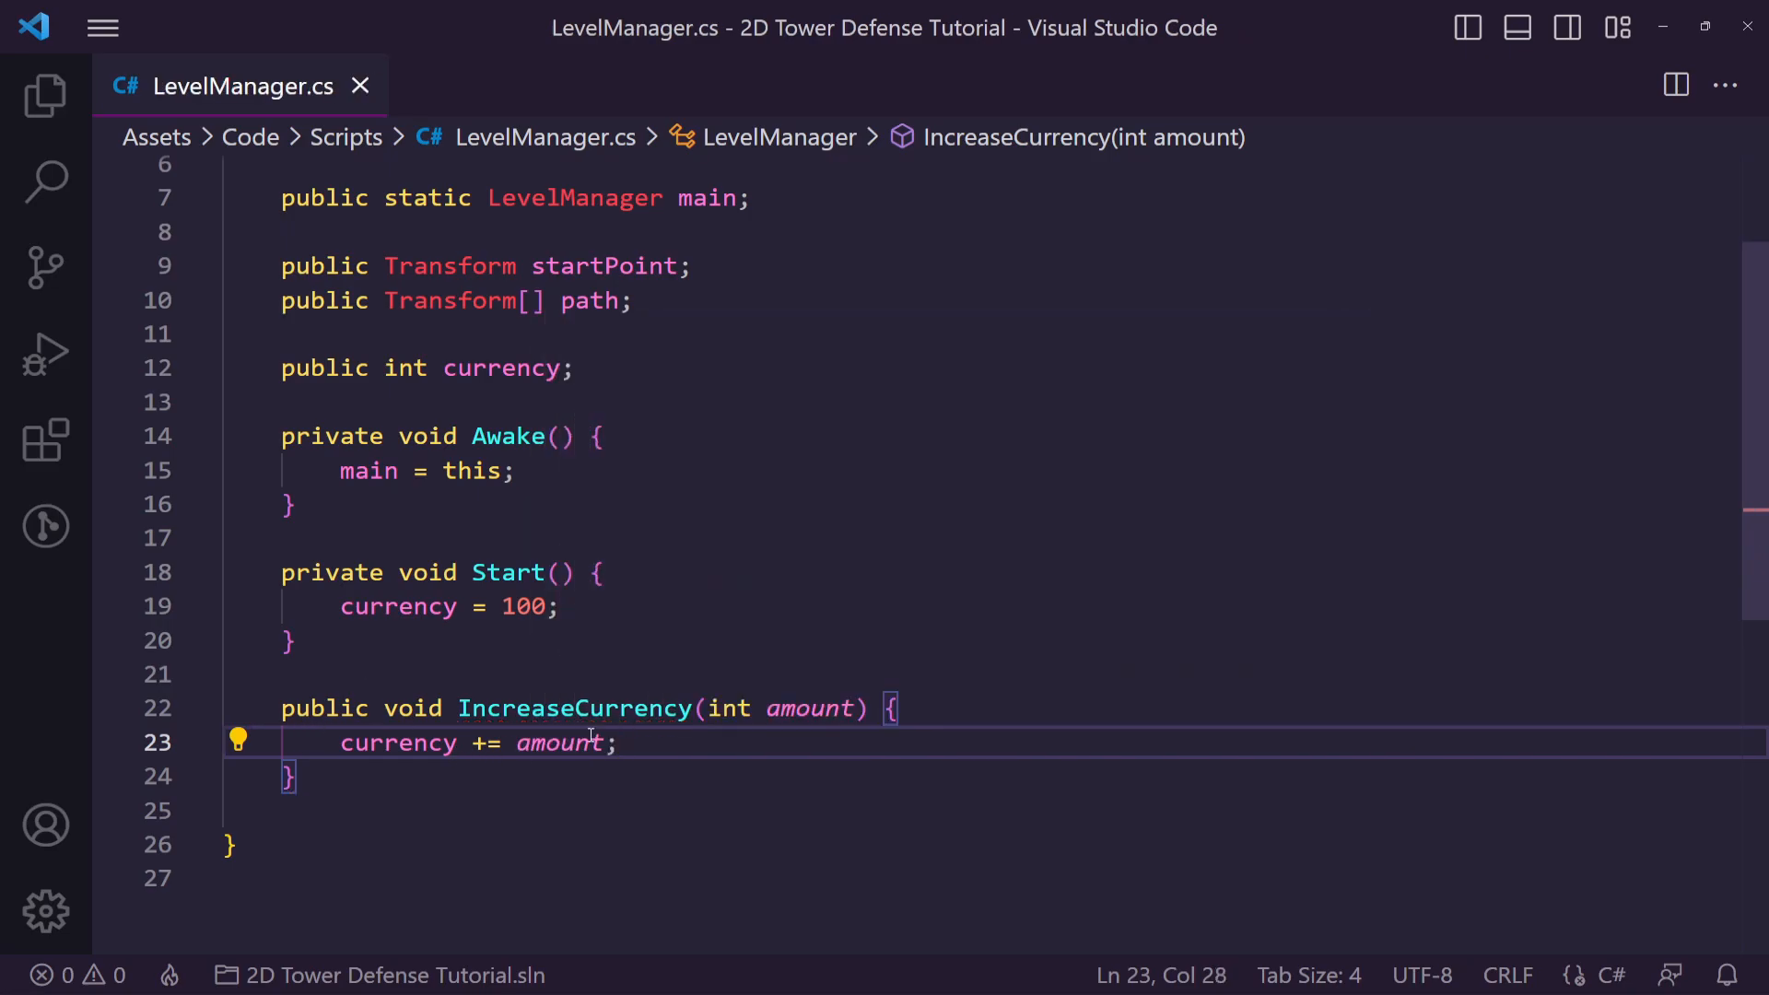
{"action": "key", "text": "Down"}
{"action": "key", "text": "Return"}
{"action": "key", "text": "Return"}
{"action": "type", "text": "public void SpendCurrency(int amount)"}
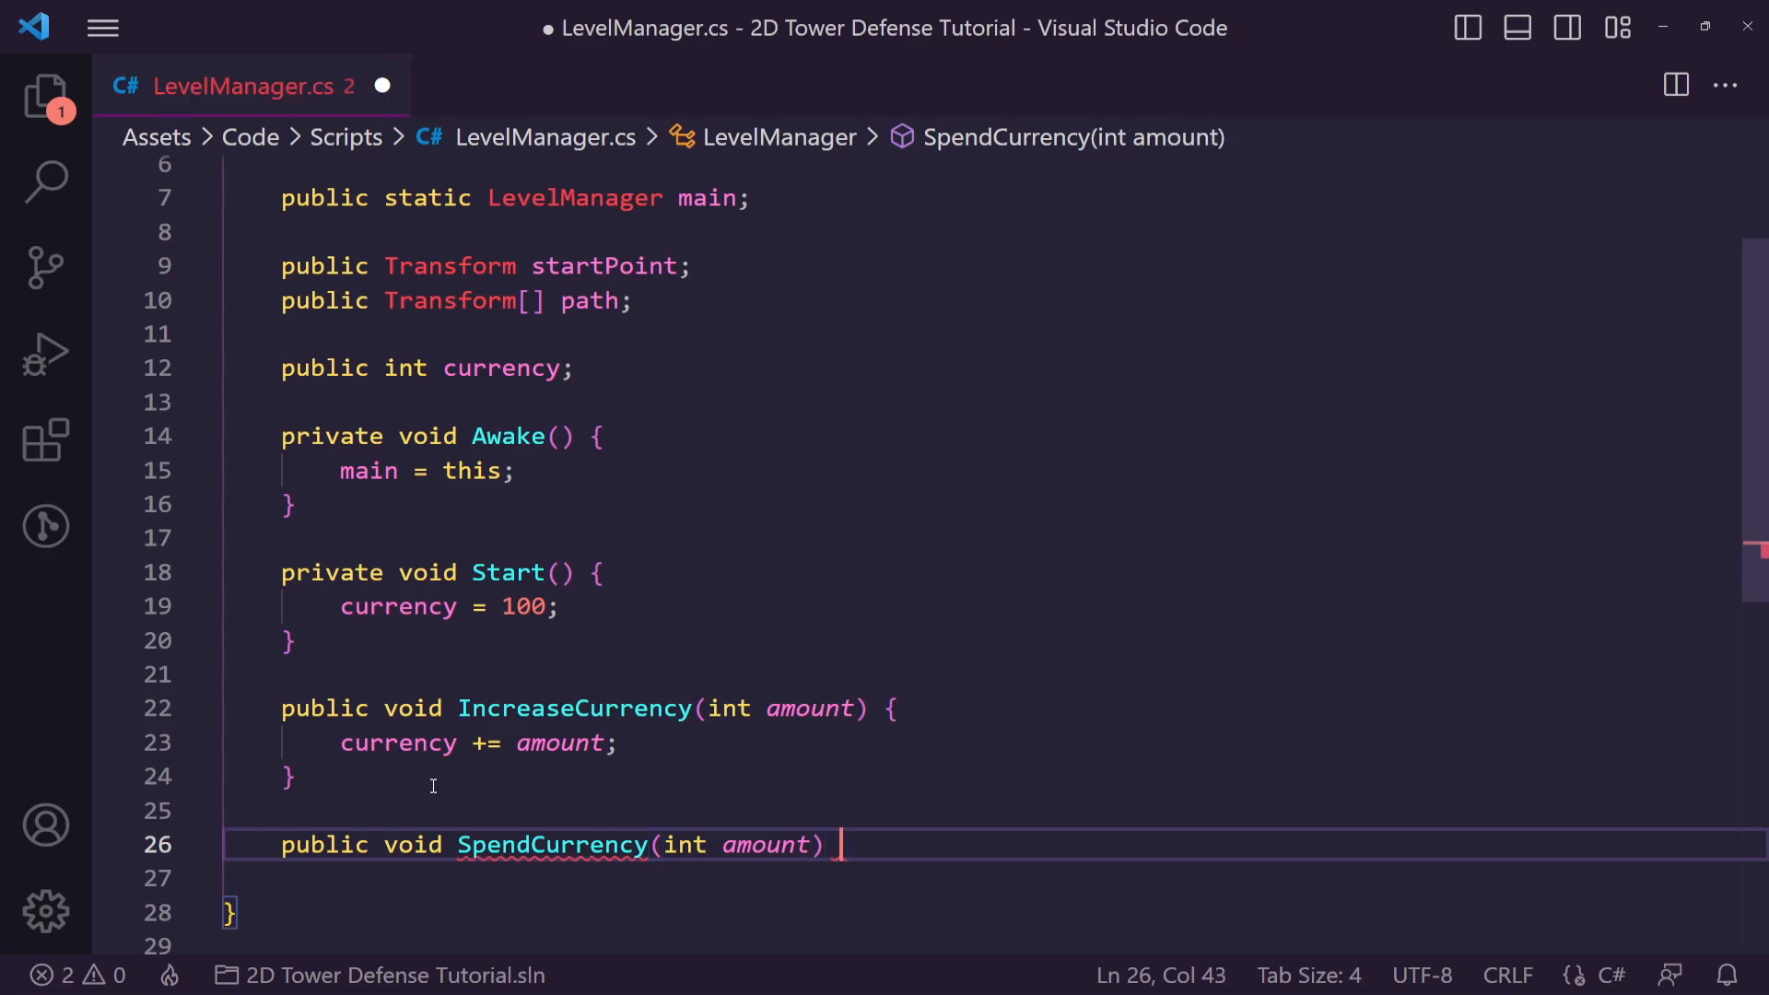
{"action": "type", "text": ") {"}
In SpendCurrency add an if (amount <= currency) block with a BUY ITEM comment and an else branch
{"action": "key", "text": "Return"}
{"action": "scroll", "coordinate": [578, 760], "scroll_direction": "down", "scroll_amount": 3}
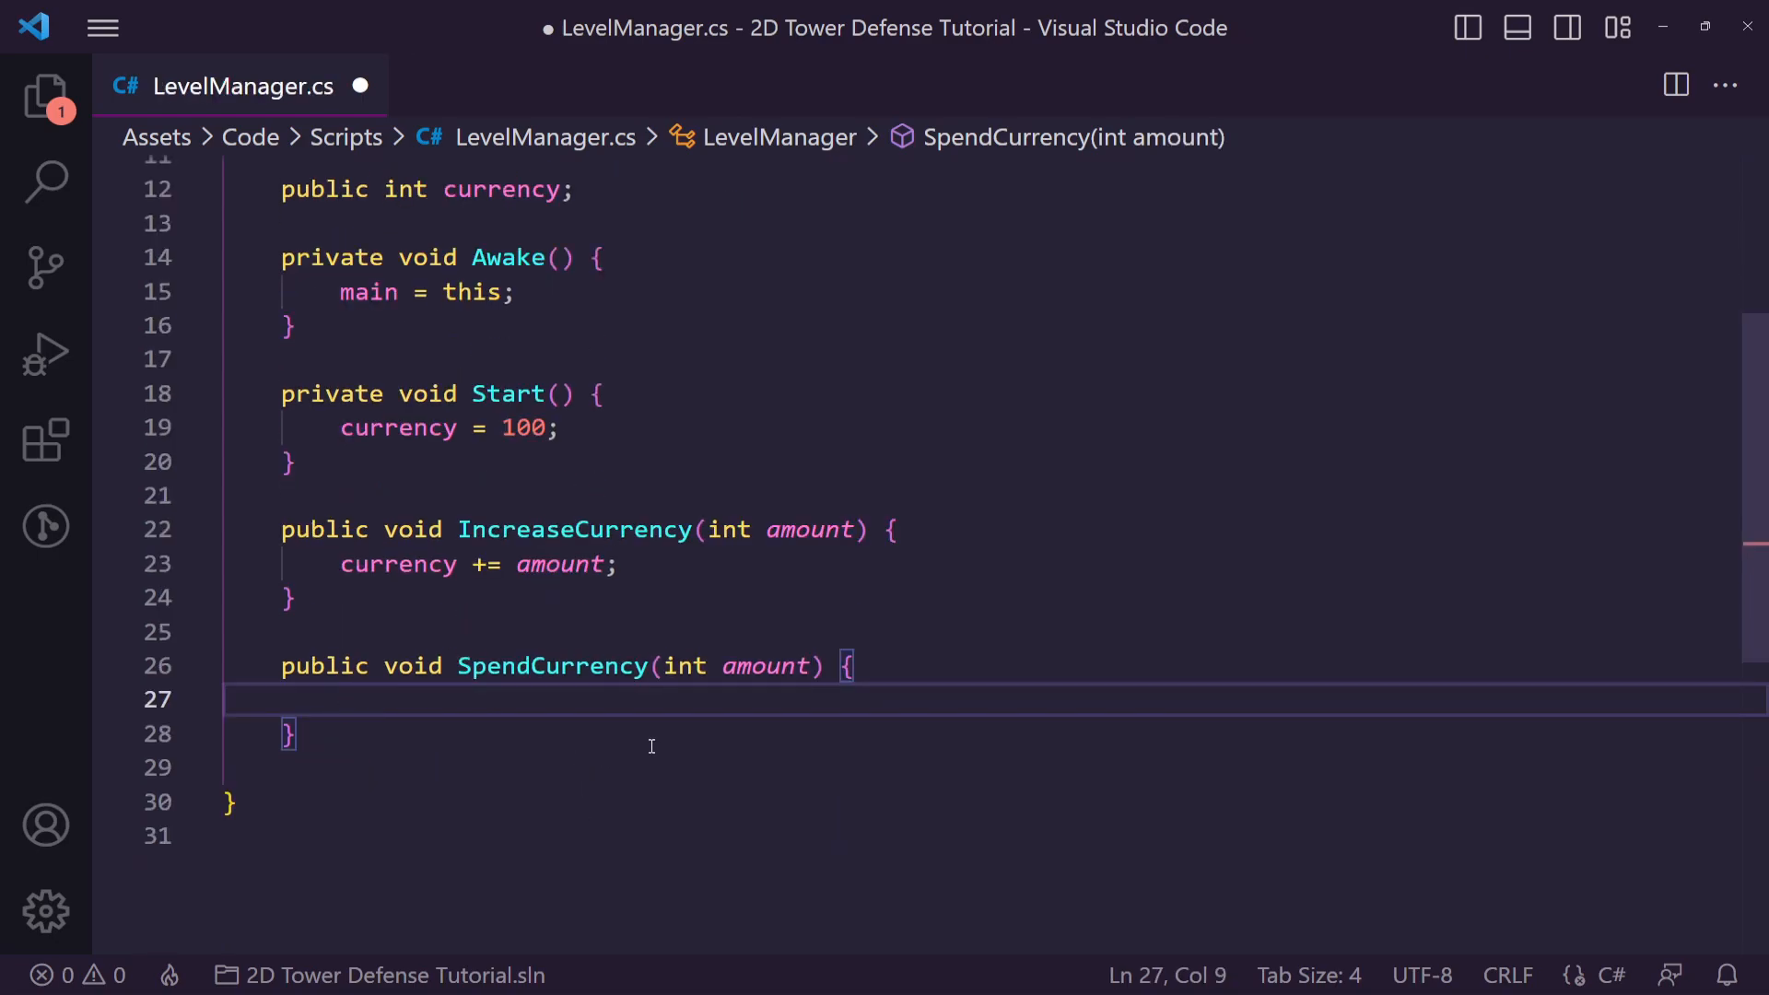
{"action": "type", "text": "if (amount"}
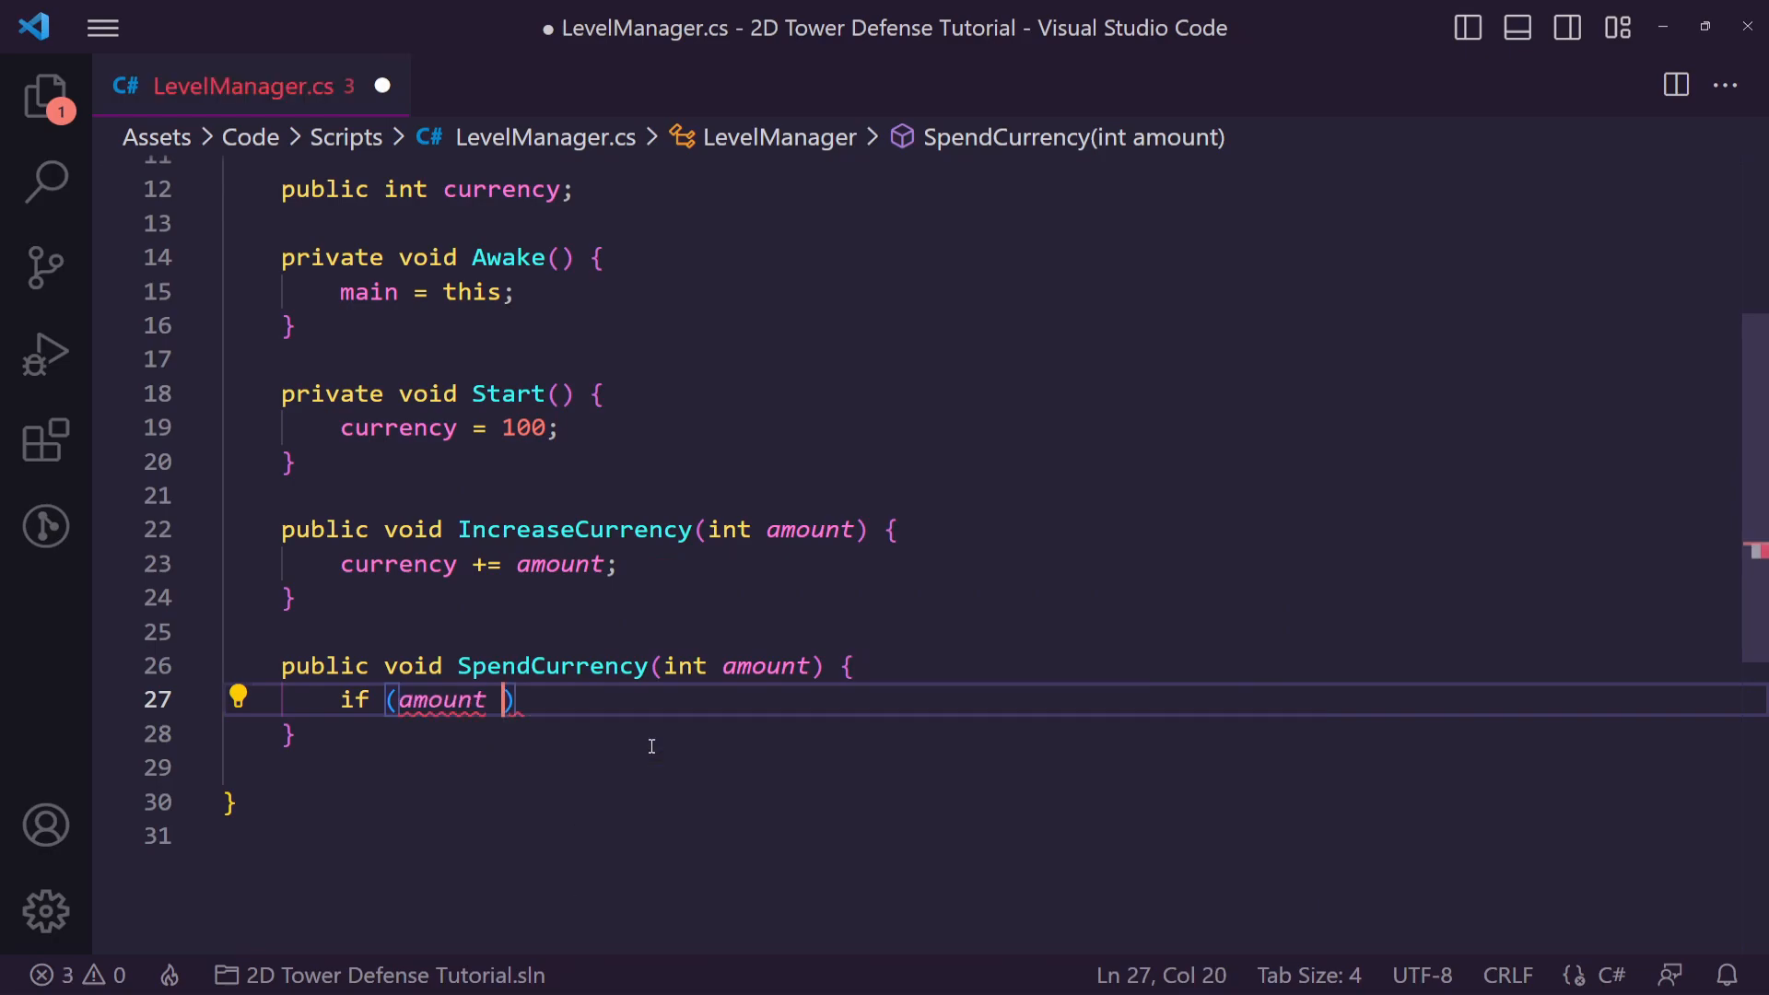
{"action": "type", "text": " <="}
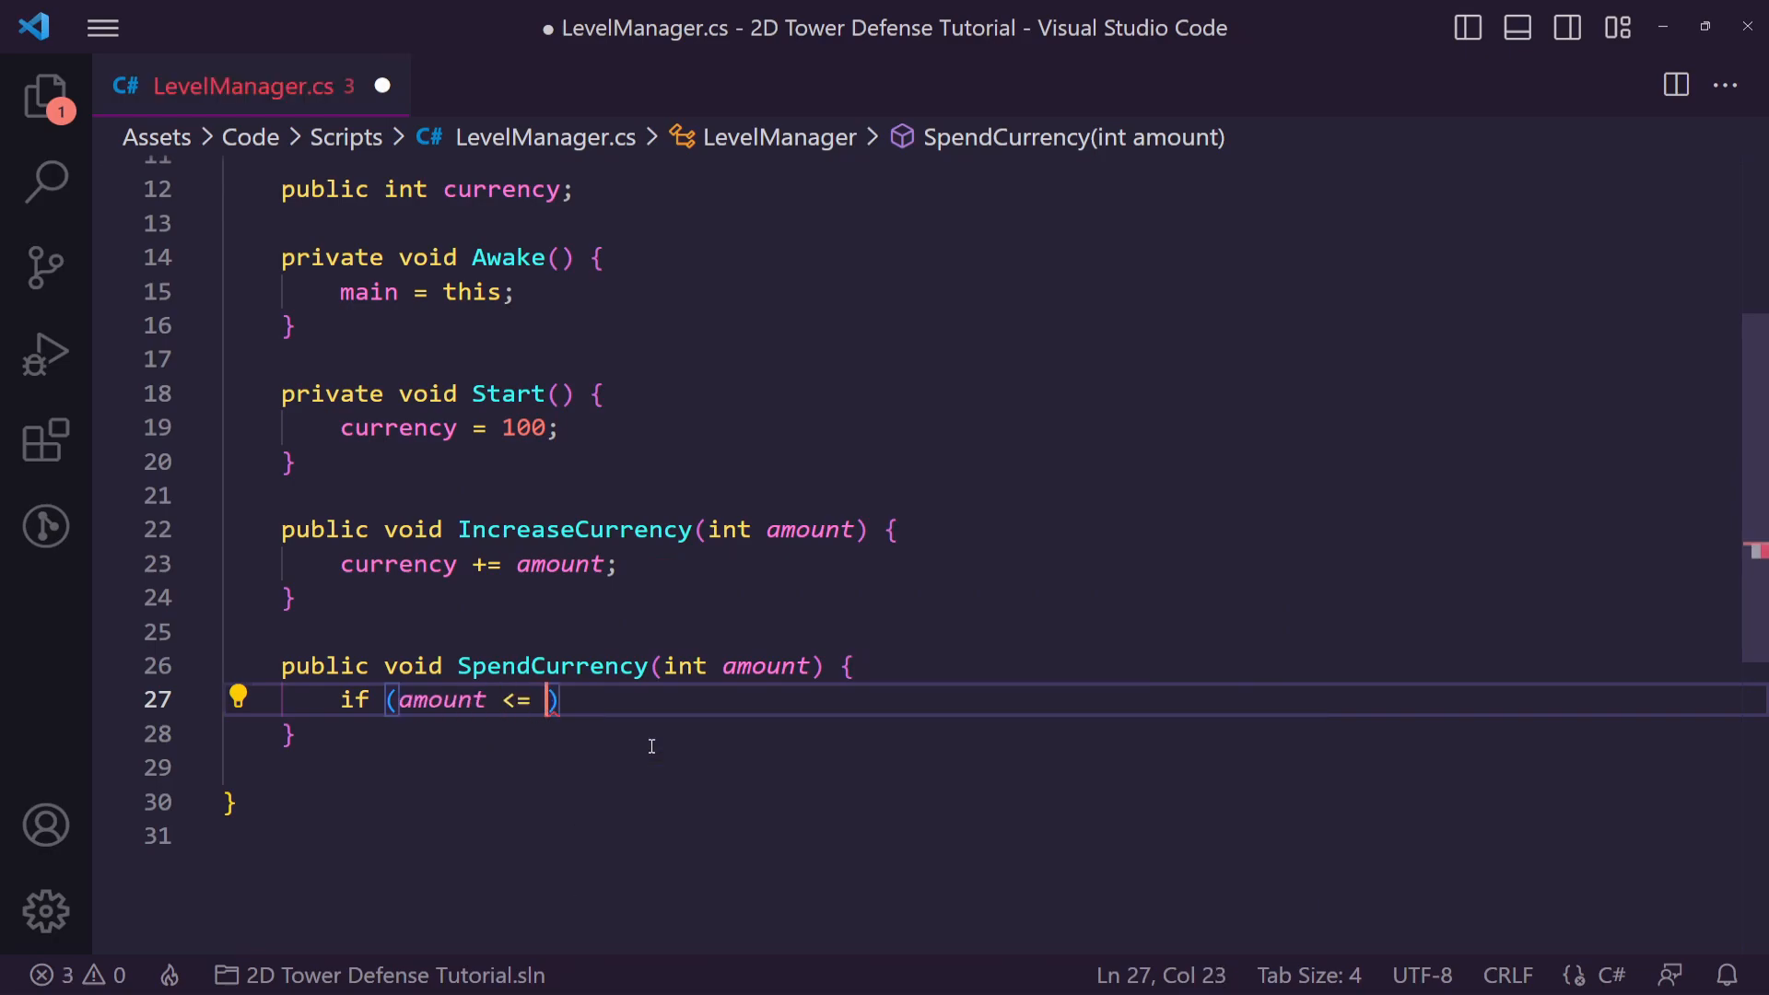
{"action": "type", "text": " curr"}
{"action": "key", "text": "Tab"}
{"action": "key", "text": "Right"}
{"action": "type", "text": "{"}
{"action": "key", "text": "Return"}
{"action": "type", "text": "// B"}
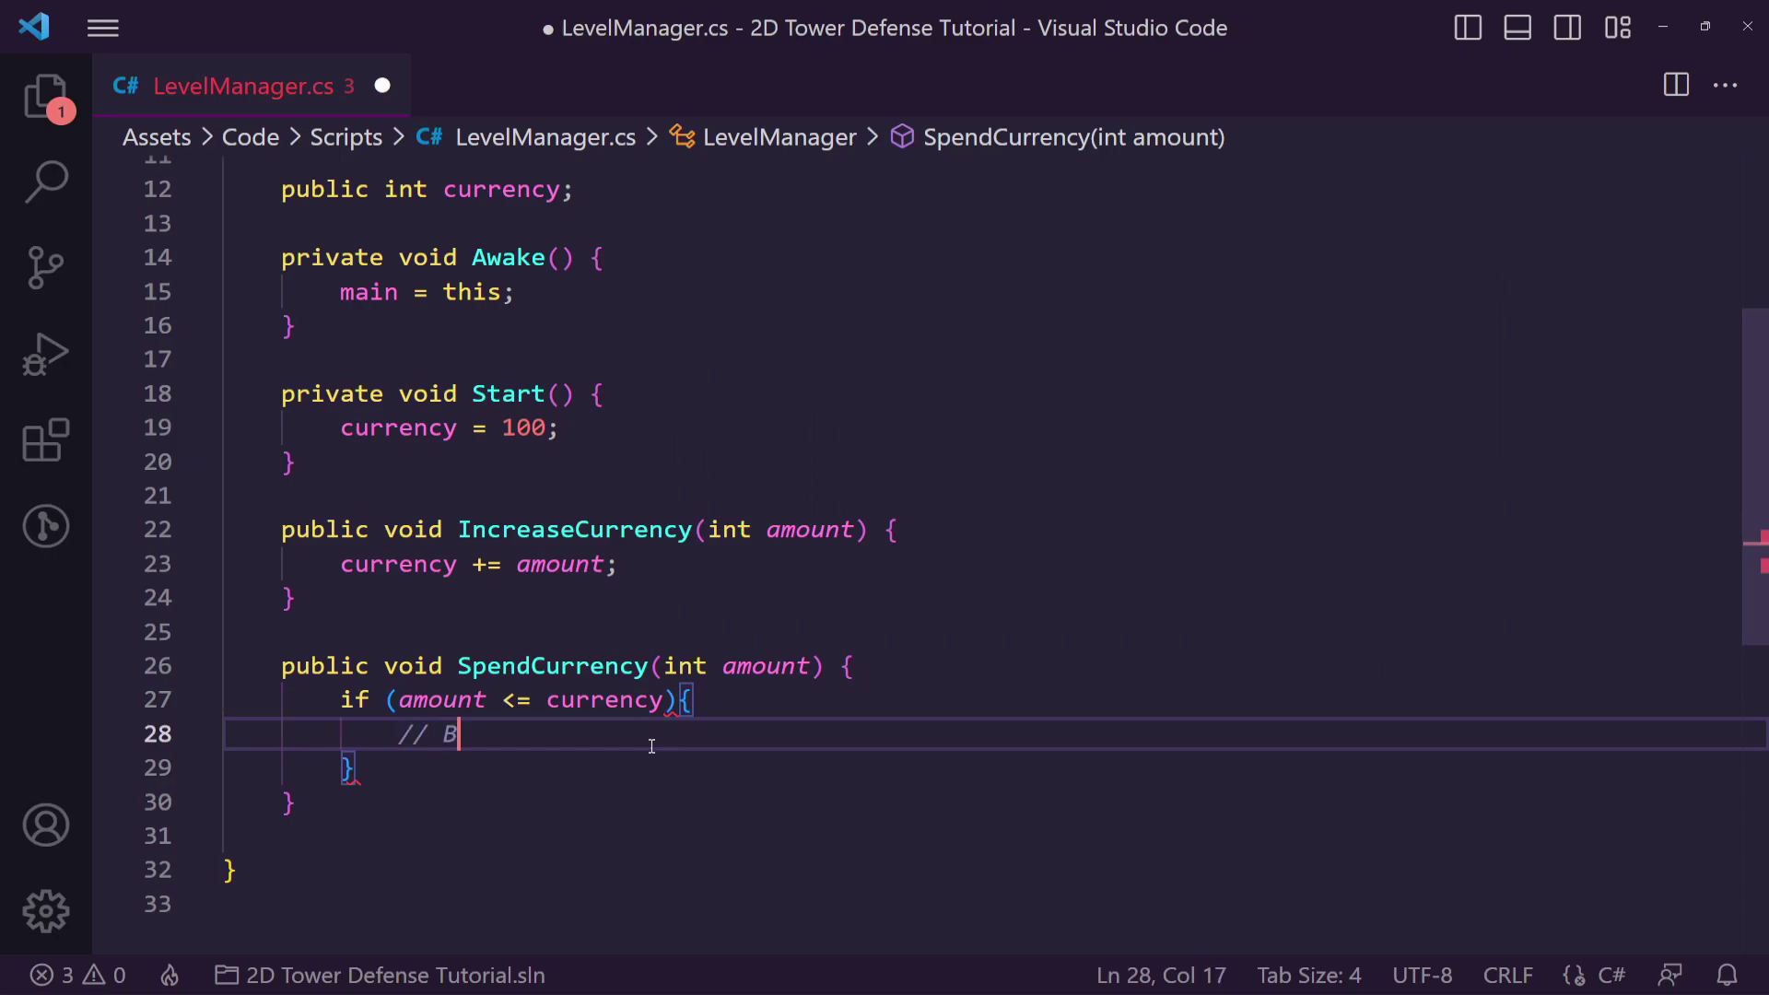
{"action": "type", "text": "UY ITEM"}
{"action": "key", "text": "Down"}
{"action": "key", "text": "End"}
{"action": "type", "text": "else {"}
In the else branch log "You do not have enough to purchase this item" with Debug.Log and save
{"action": "key", "text": "Return"}
{"action": "type", "text": "Debug"}
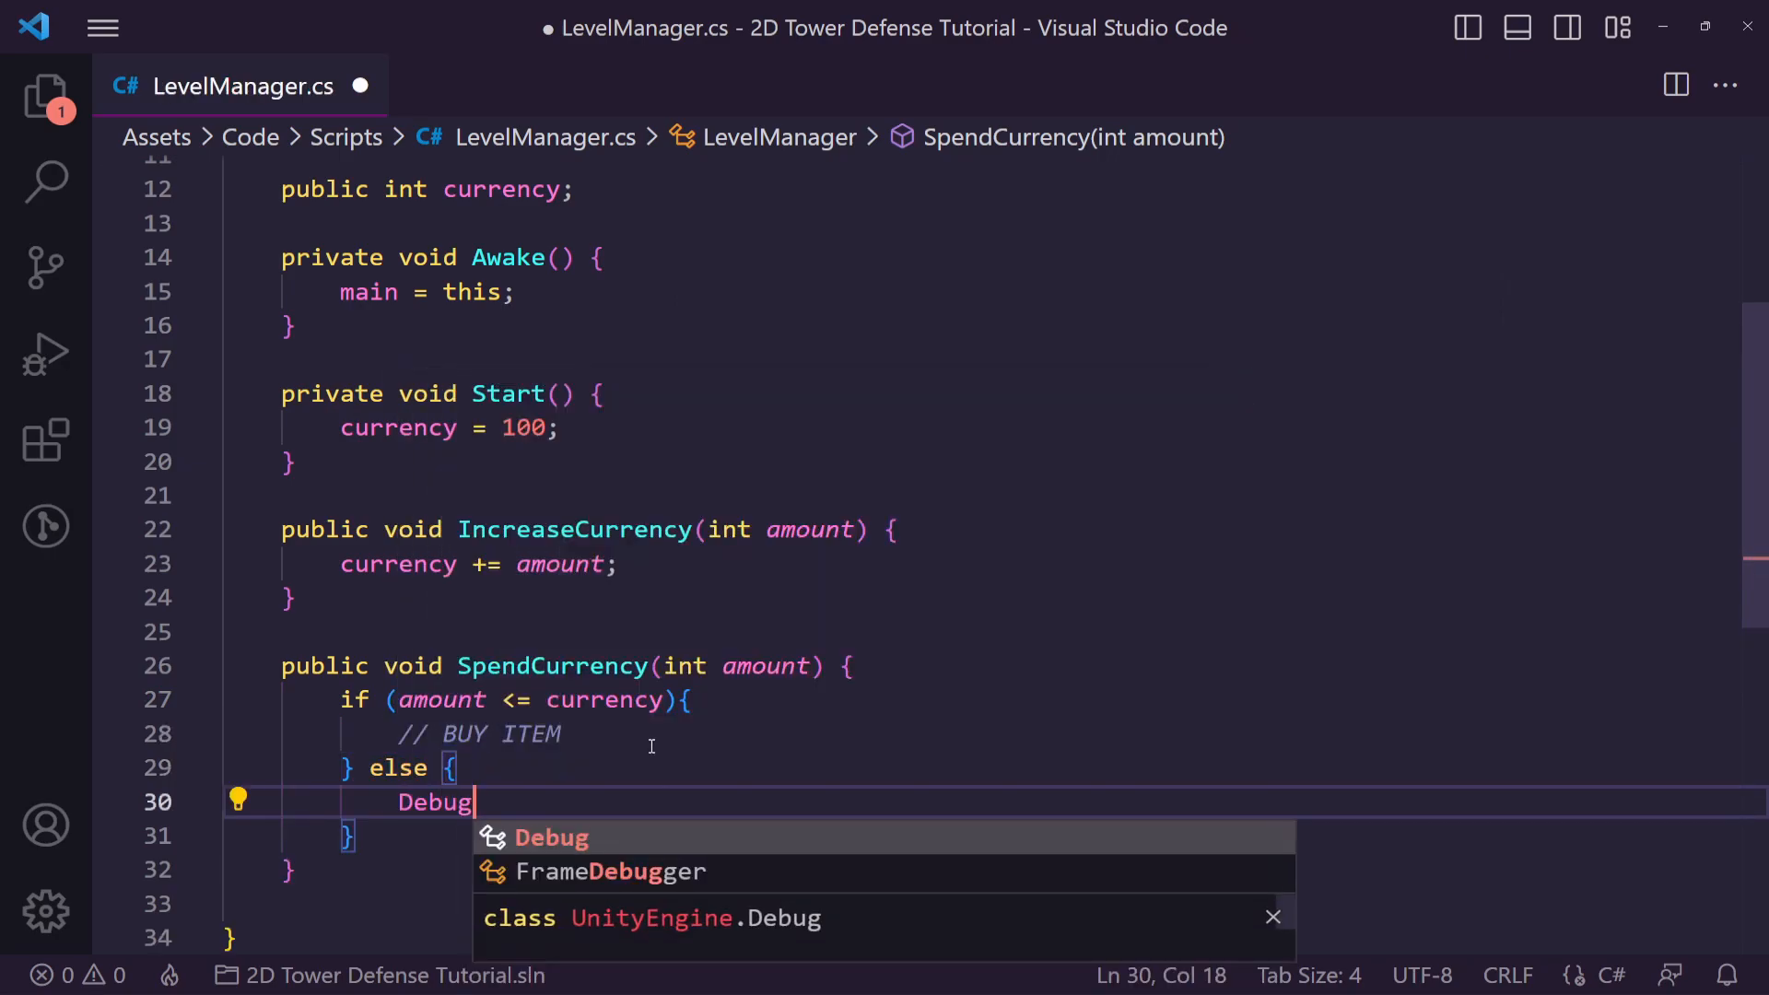
{"action": "type", "text": ".Lo"}
{"action": "key", "text": "Tab"}
{"action": "type", "text": "("}
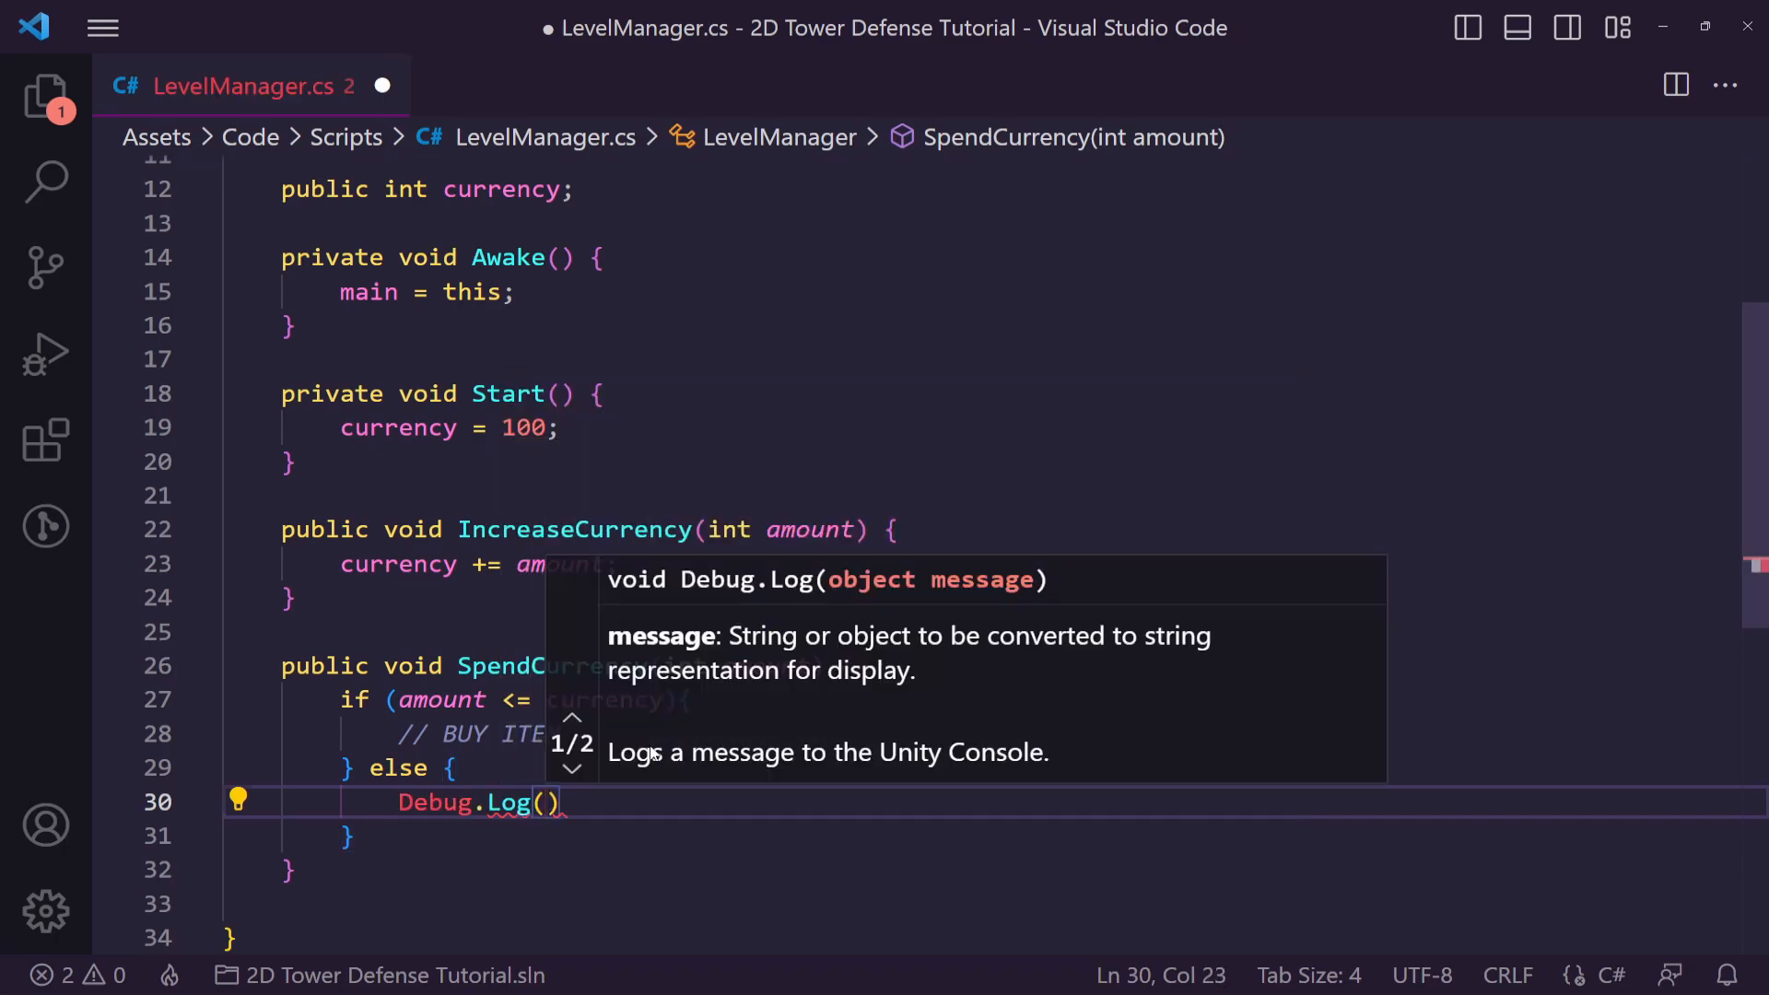
{"action": "type", "text": "\"You do not "}
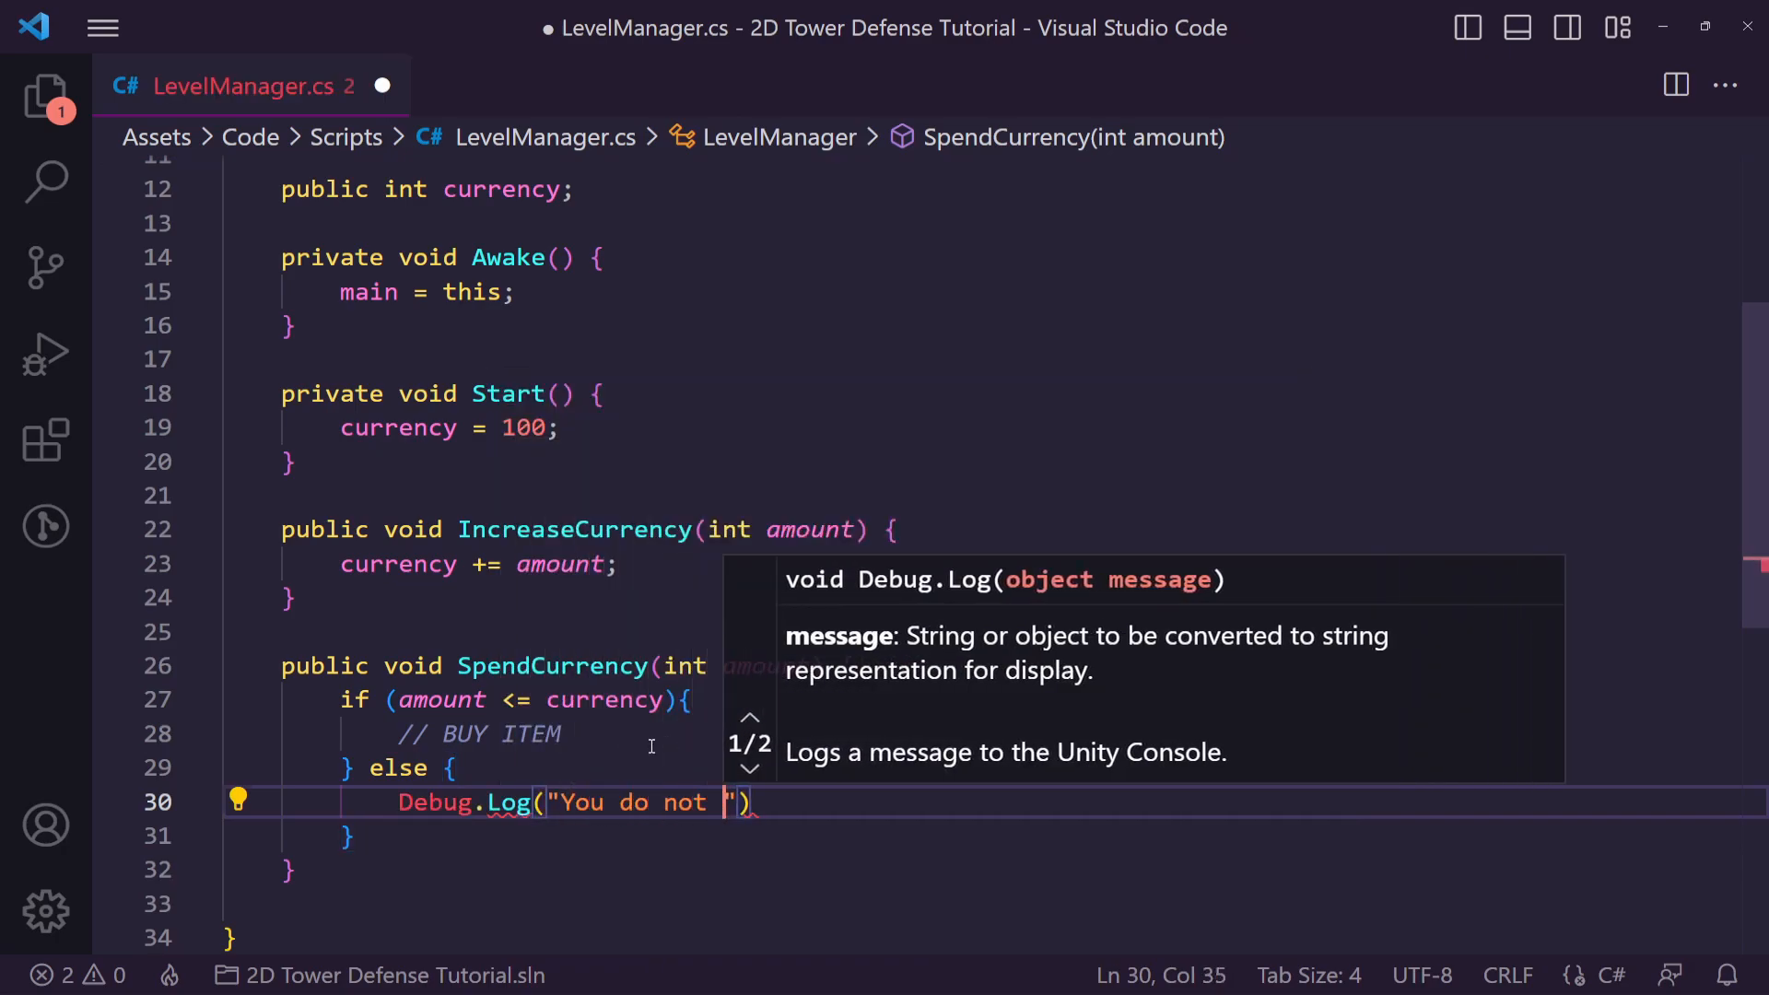
{"action": "type", "text": "have enough "}
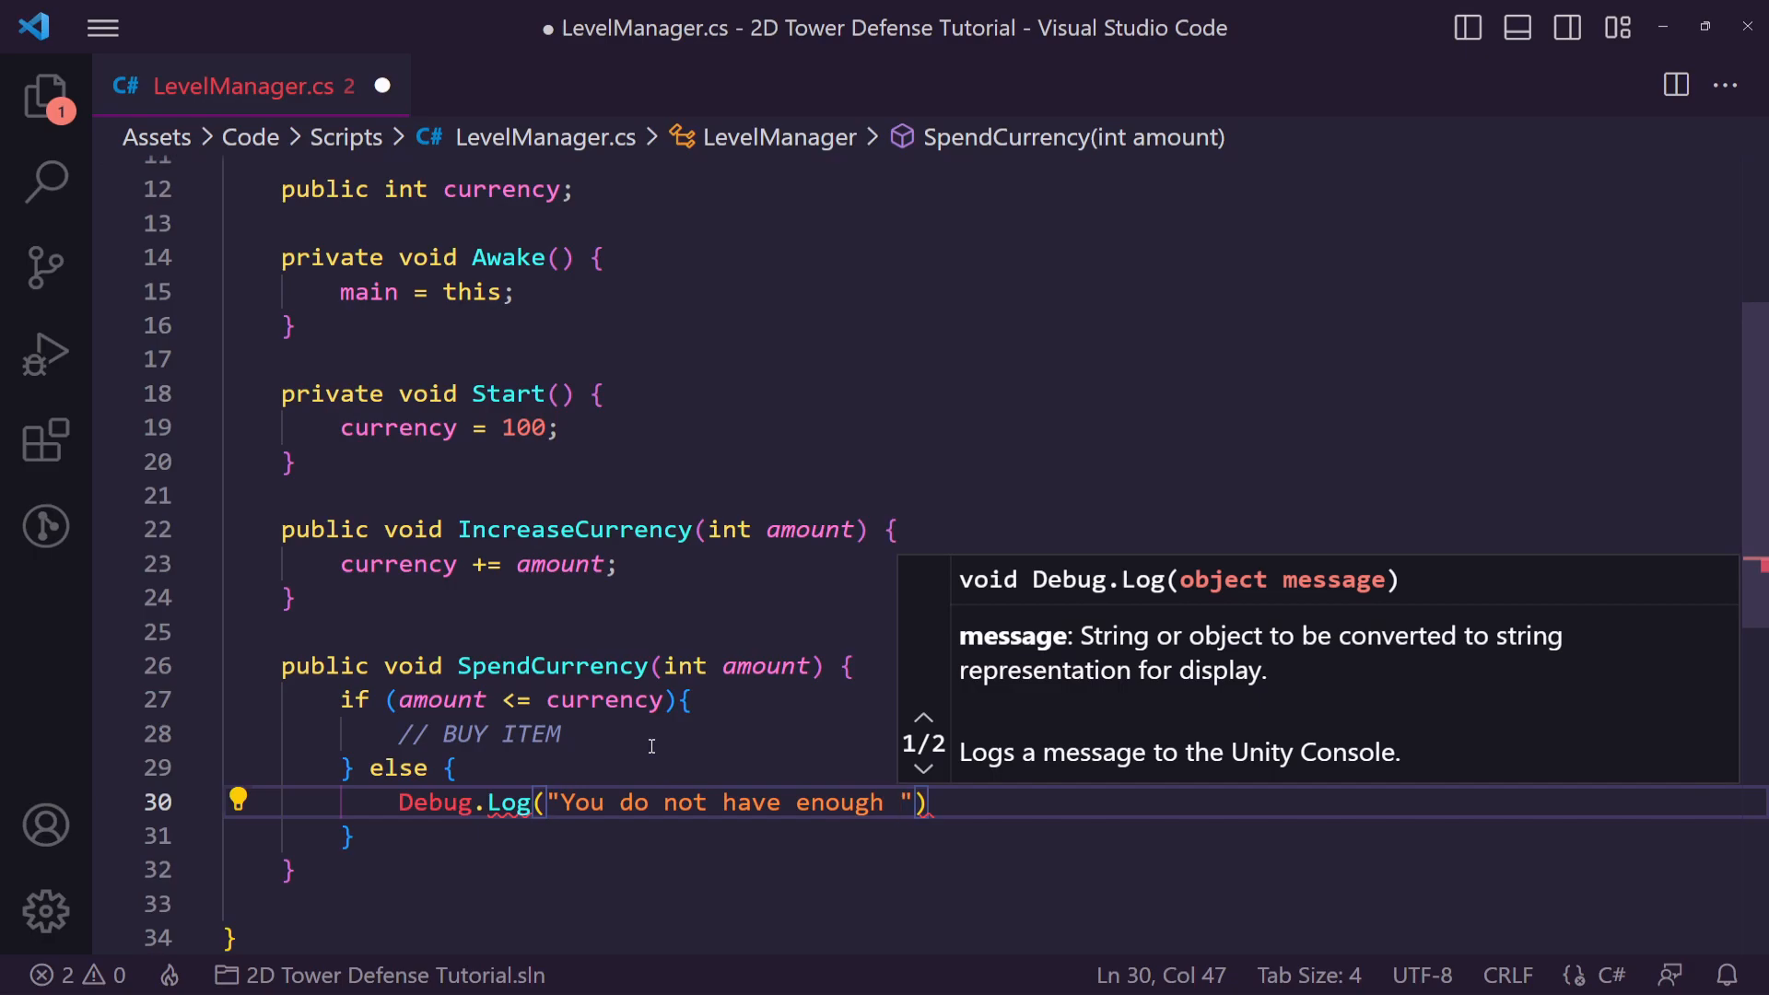
{"action": "type", "text": "to purchase this item"}
{"action": "key", "text": "End"}
{"action": "type", "text": ";"}
{"action": "key", "text": "ctrl+s"}
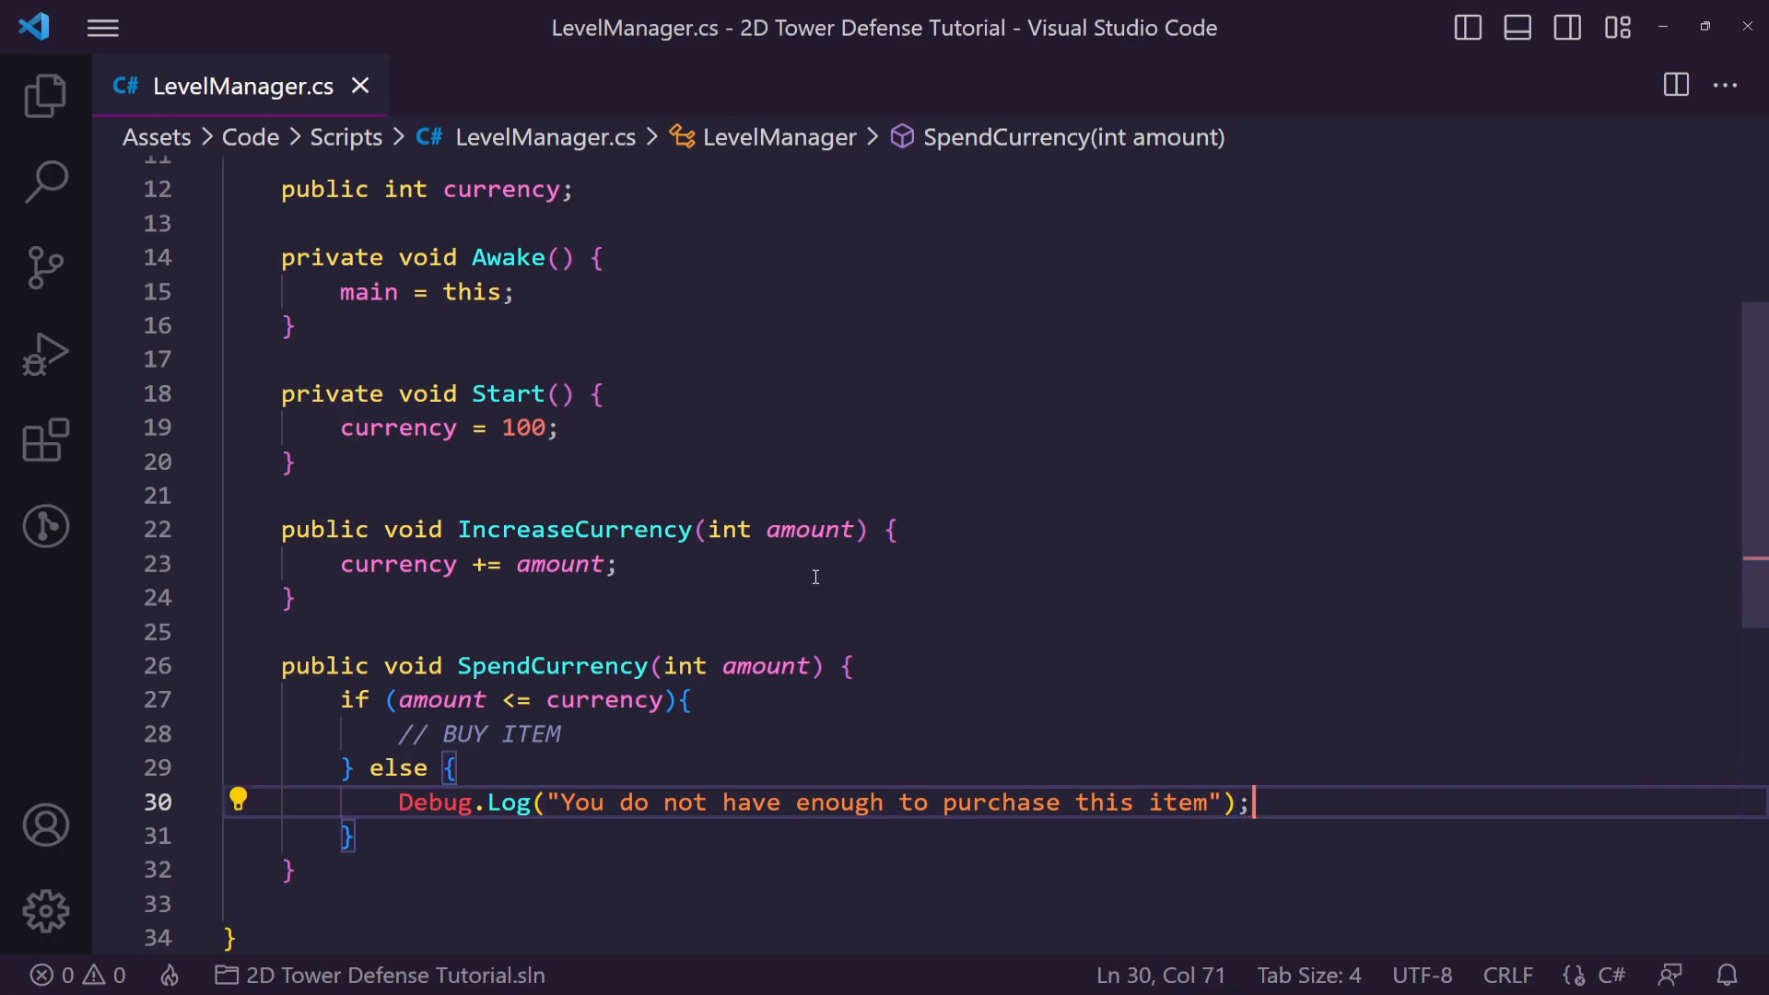
{"action": "mouse_move", "coordinate": [409, 799]}
{"action": "left_mouse_down"}
{"action": "mouse_move", "coordinate": [1256, 802]}
{"action": "mouse_move", "coordinate": [399, 802]}
{"action": "left_mouse_up"}
{"action": "left_click", "coordinate": [1258, 802]}
{"action": "left_click", "coordinate": [401, 801]}
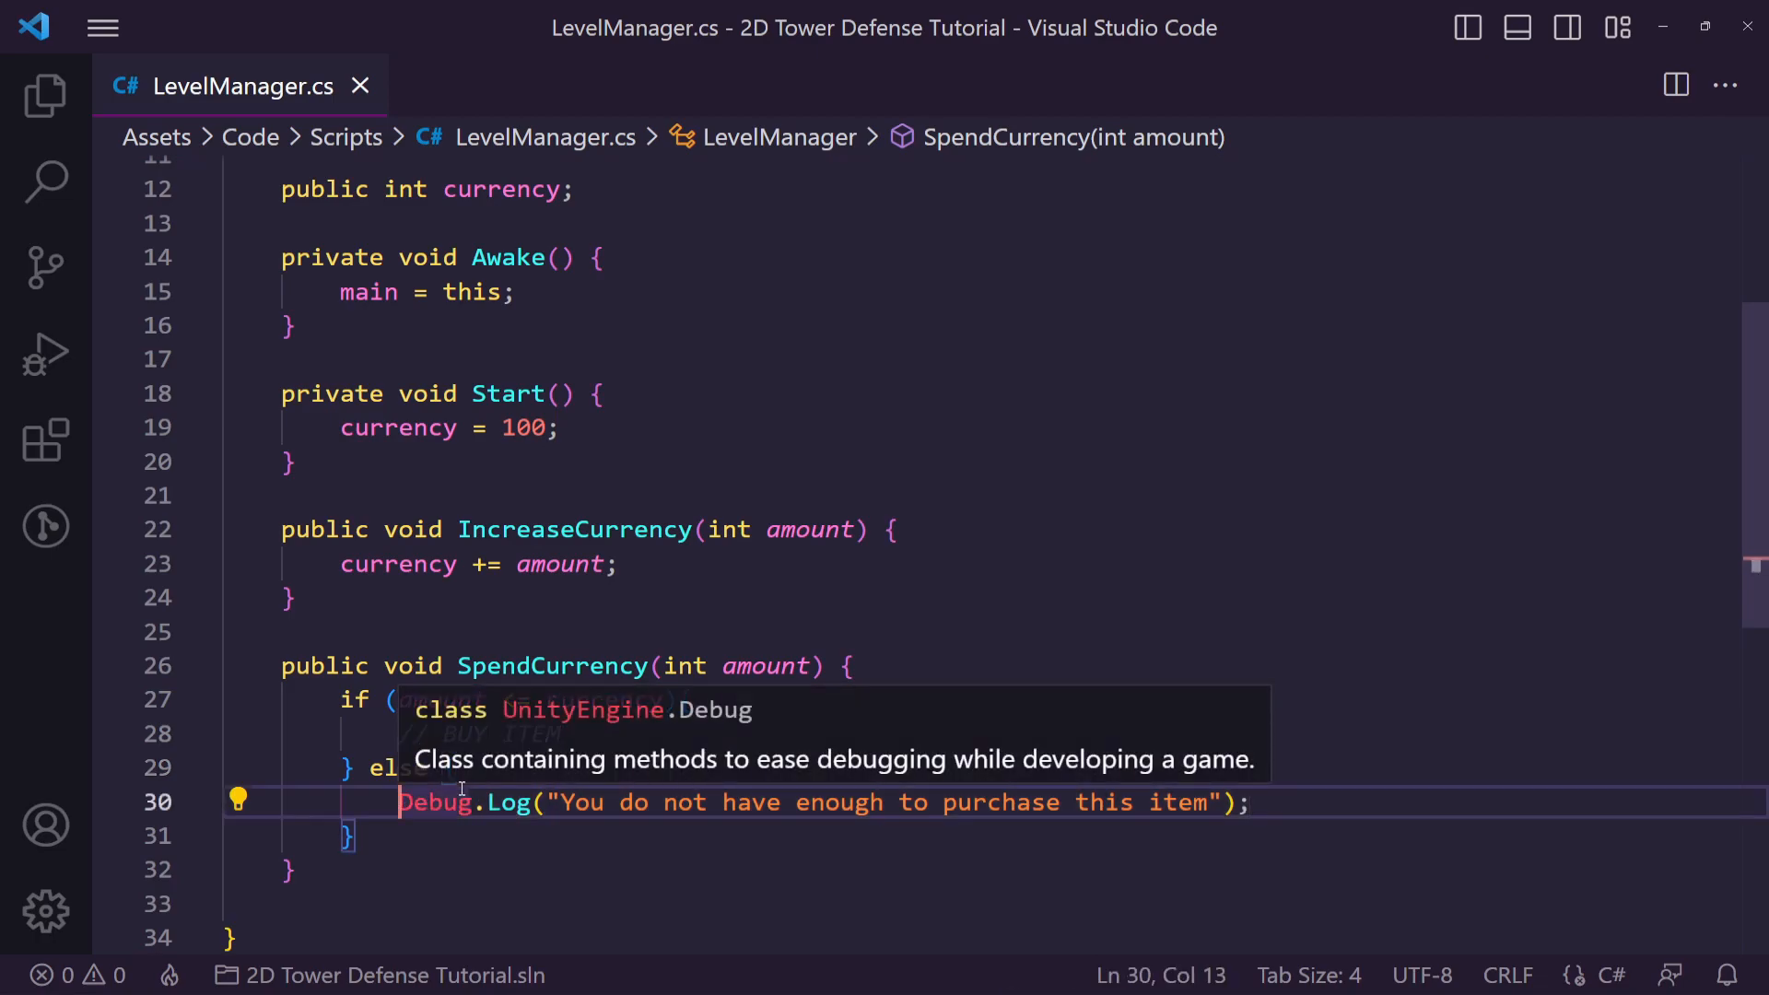
{"action": "double_click", "coordinate": [554, 733]}
{"action": "left_click", "coordinate": [623, 733]}
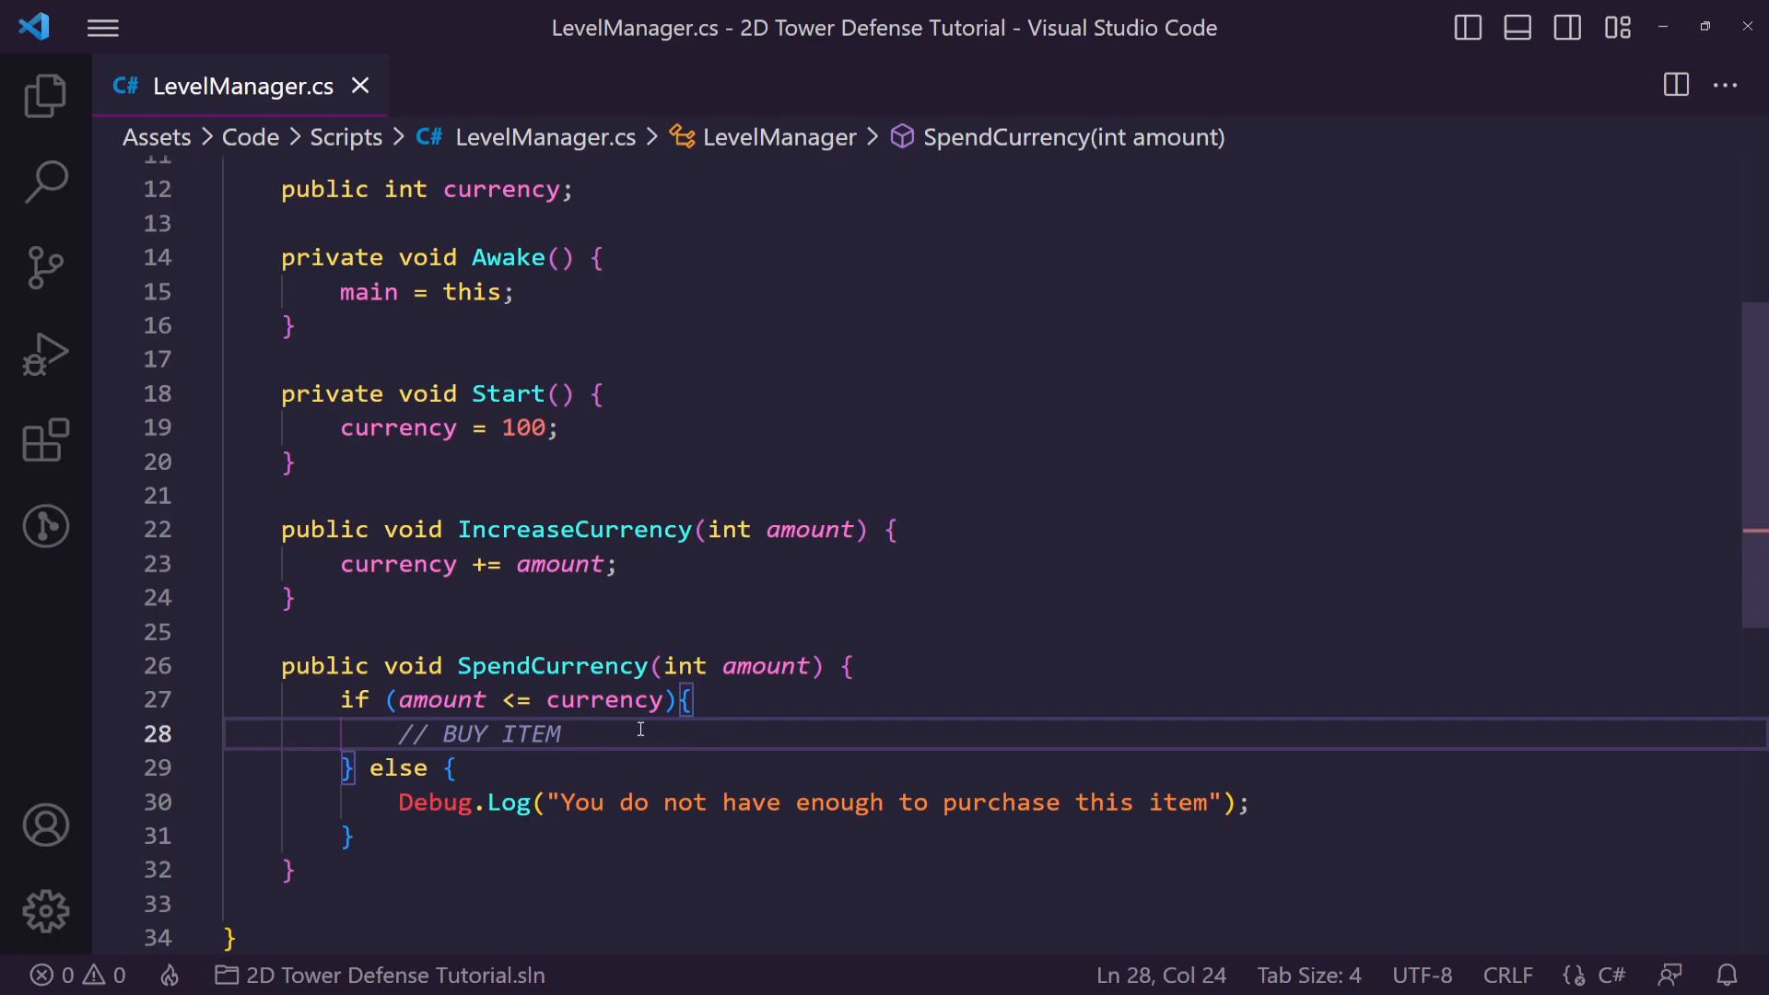
Under the BUY ITEM comment add 'currency -= amount;' and save
{"action": "key", "text": "Return"}
{"action": "type", "text": "cr"}
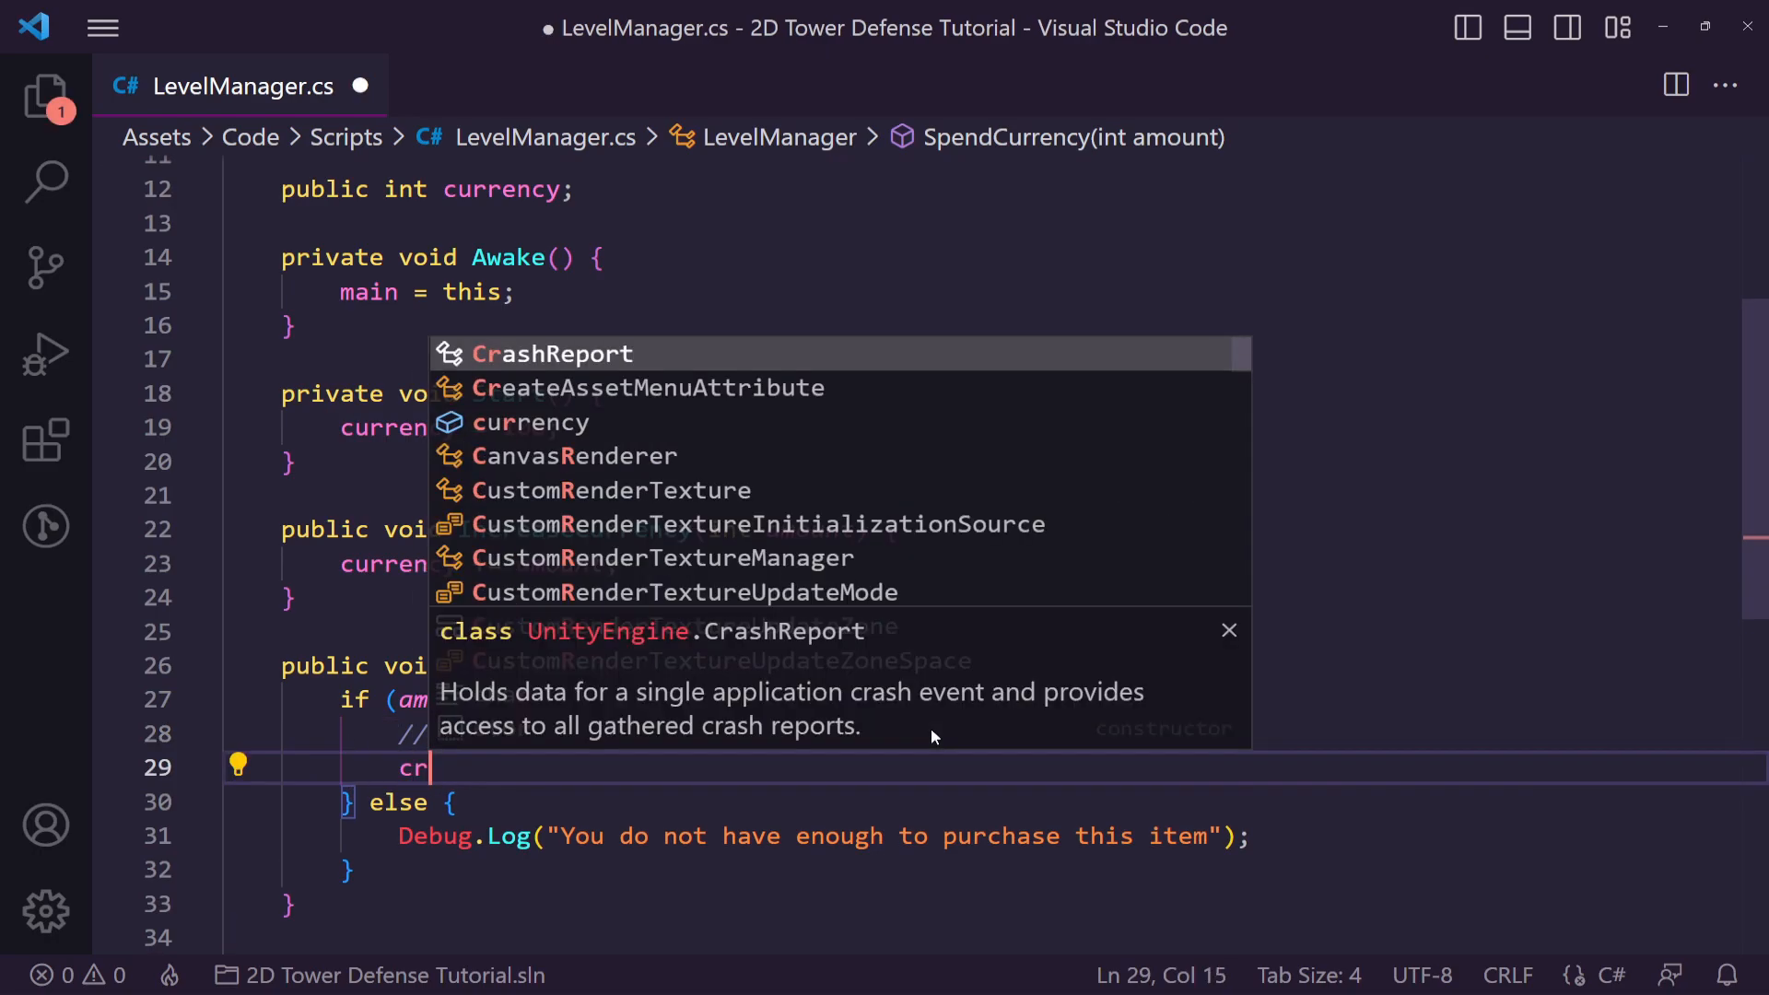
{"action": "key", "text": "BackSpace"}
{"action": "type", "text": "urrency"}
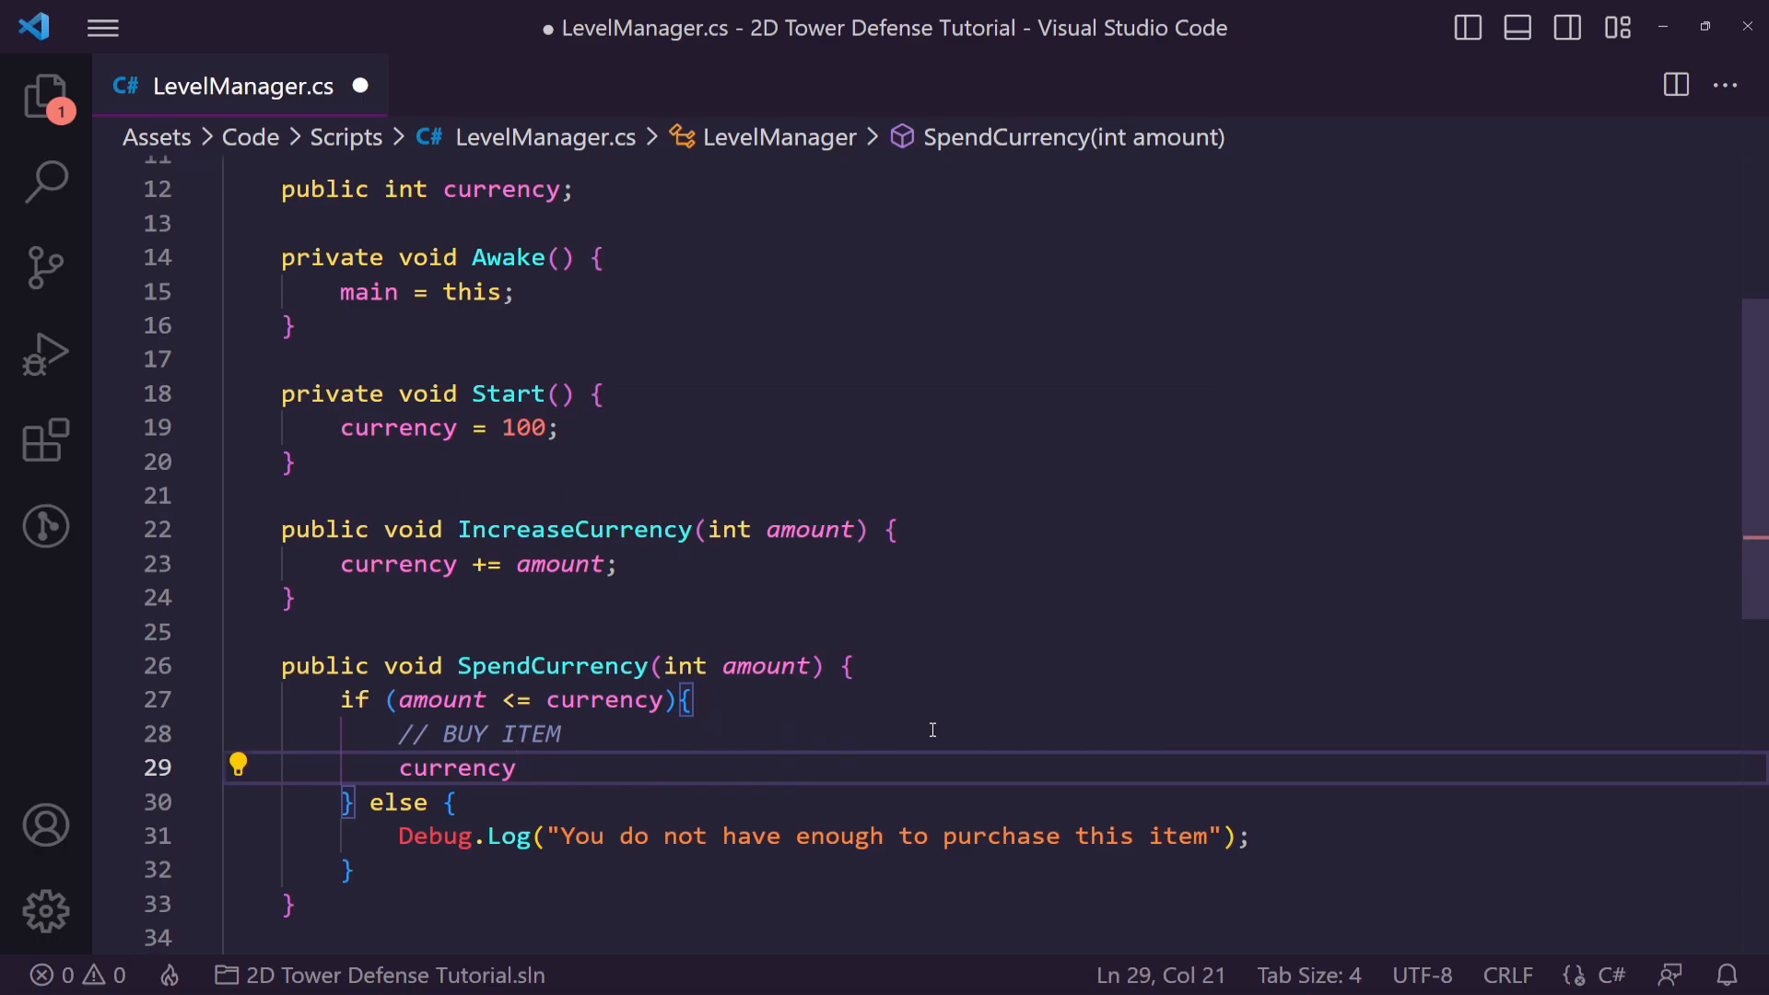
{"action": "type", "text": " -= amount;"}
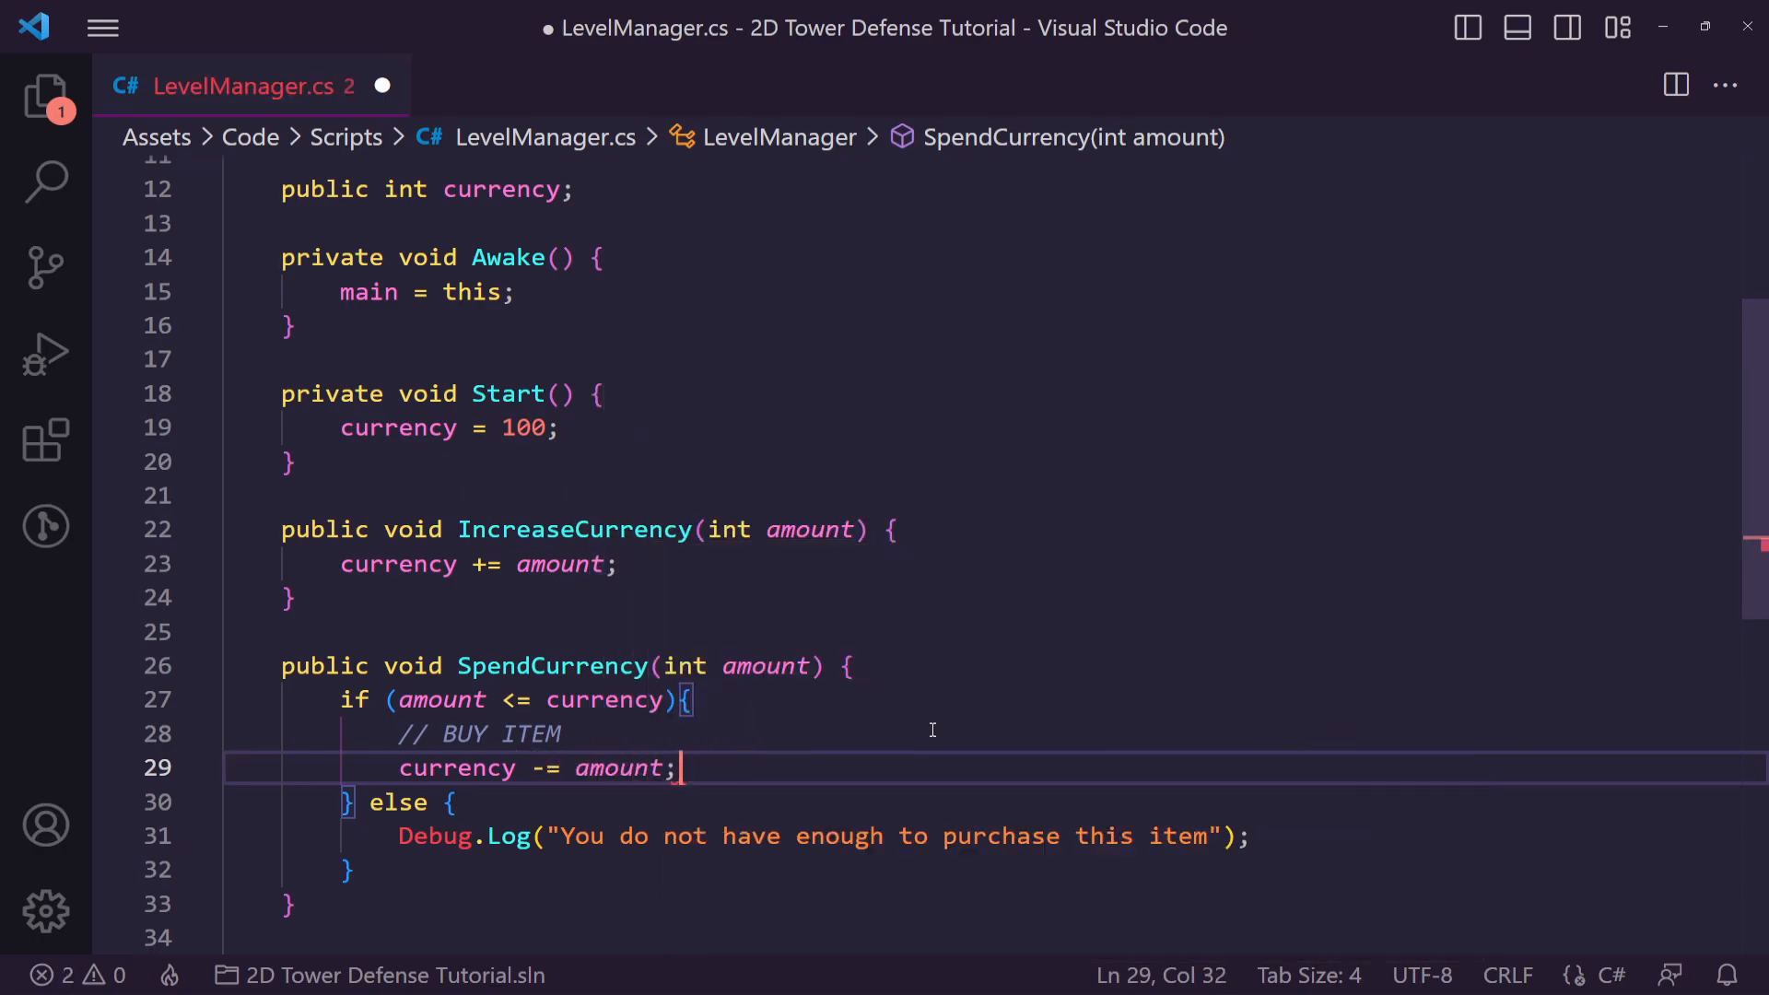
{"action": "key", "text": "Return"}
{"action": "key", "text": "ctrl+s"}
Remove the BUY ITEM comment and change SpendCurrency's return type from void to bool
{"action": "double_click", "coordinate": [481, 733]}
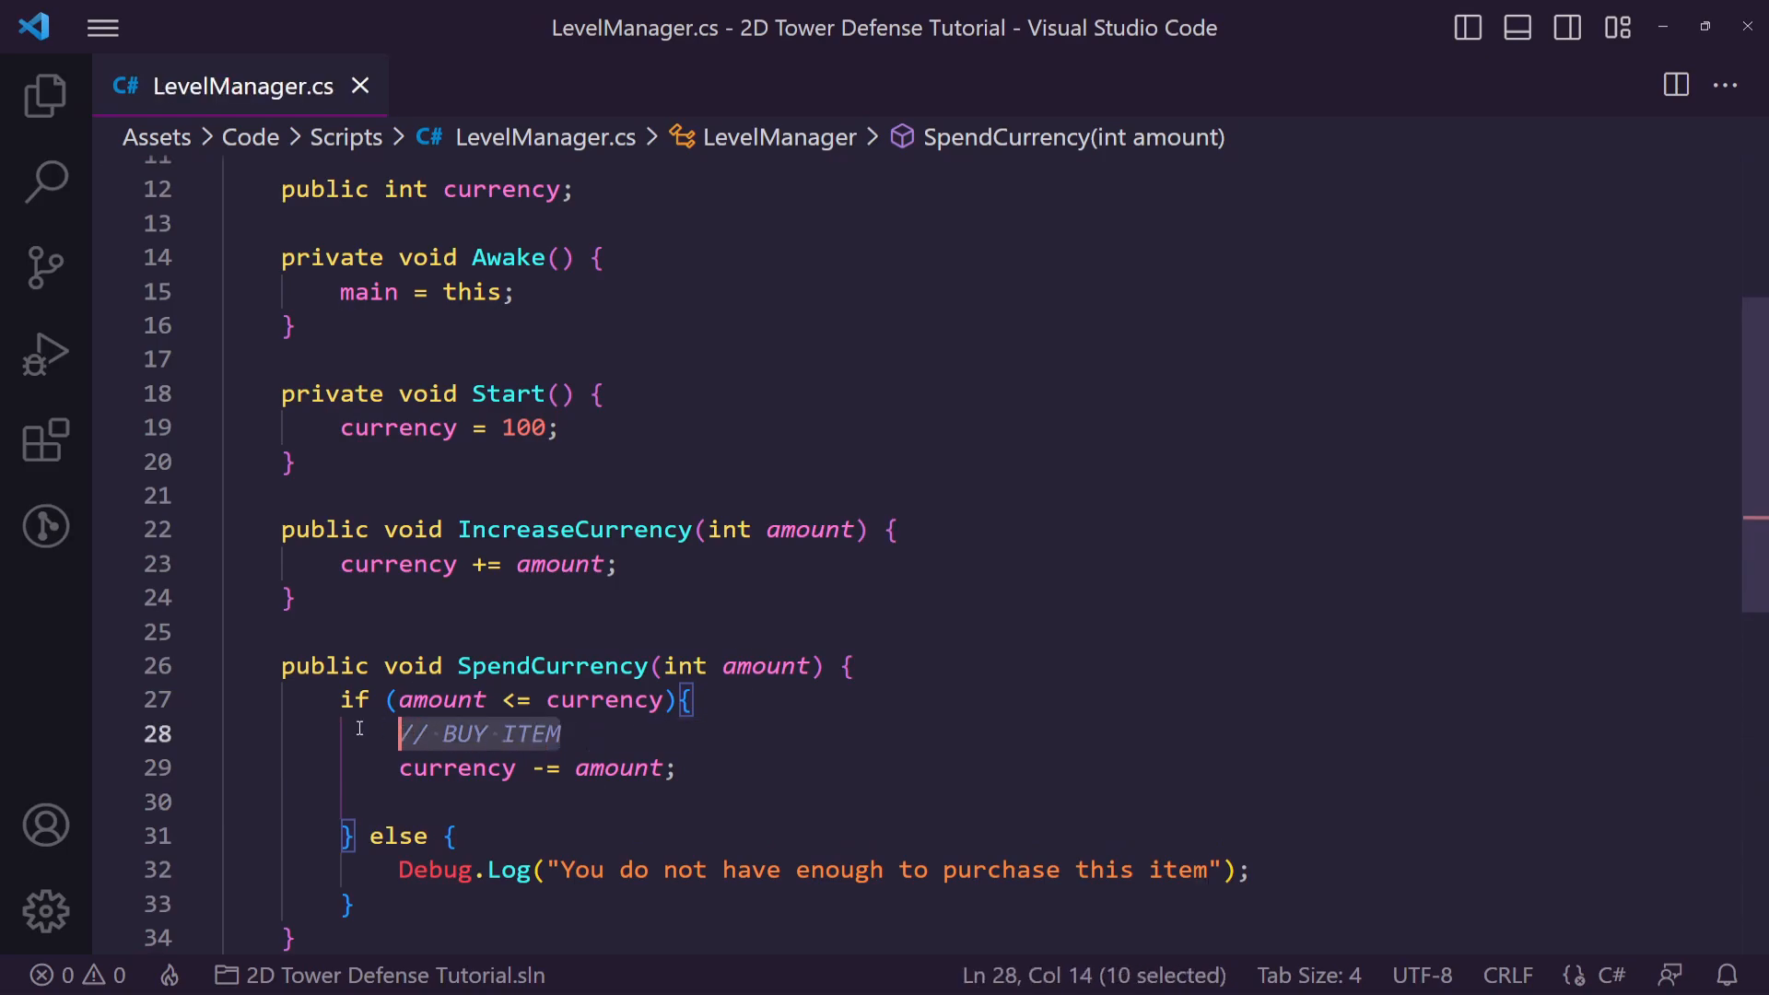
{"action": "key", "text": "ctrl+x"}
{"action": "left_click", "coordinate": [414, 665]}
{"action": "double_click", "coordinate": [416, 666]}
{"action": "type", "text": "bool"}
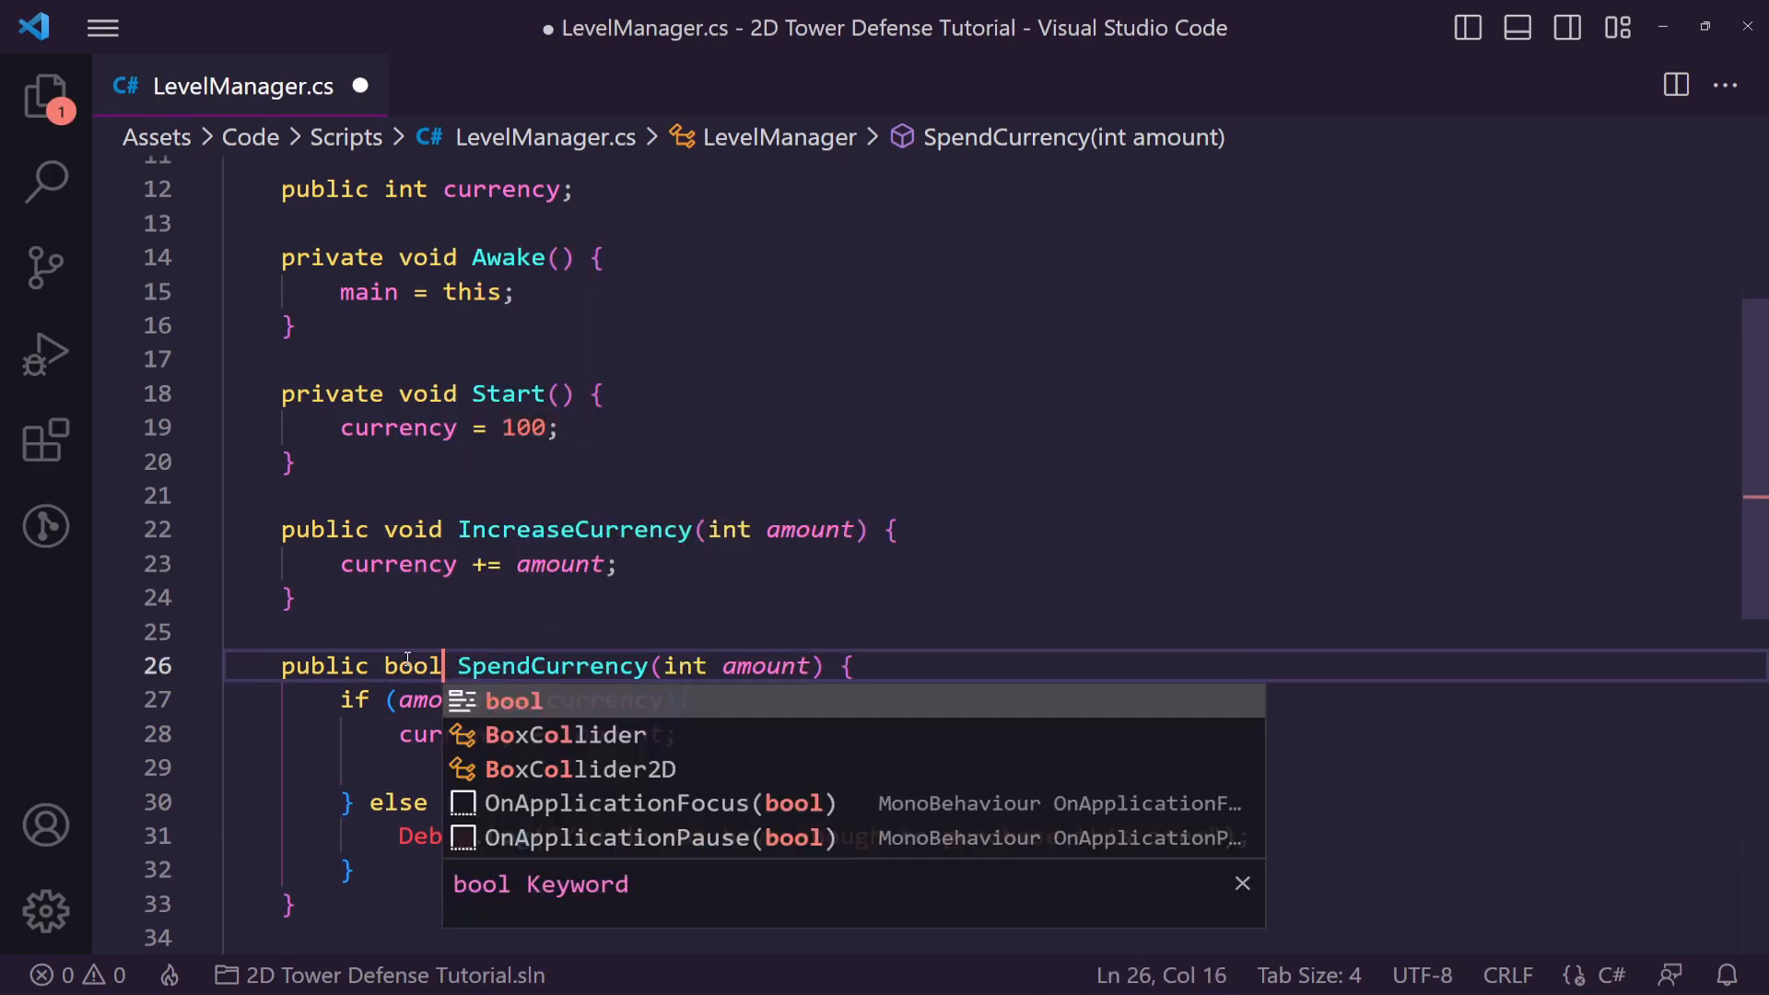
{"action": "key", "text": "Escape"}
Return true after the deduction and return false after the Debug.Log, then save
{"action": "left_click", "coordinate": [460, 753]}
{"action": "type", "text": "r"}
{"action": "key", "text": "BackSpace"}
{"action": "key", "text": "Tab"}
{"action": "key", "text": "Tab"}
{"action": "key", "text": "Tab"}
{"action": "type", "text": "retun"}
{"action": "type", "text": "n "}
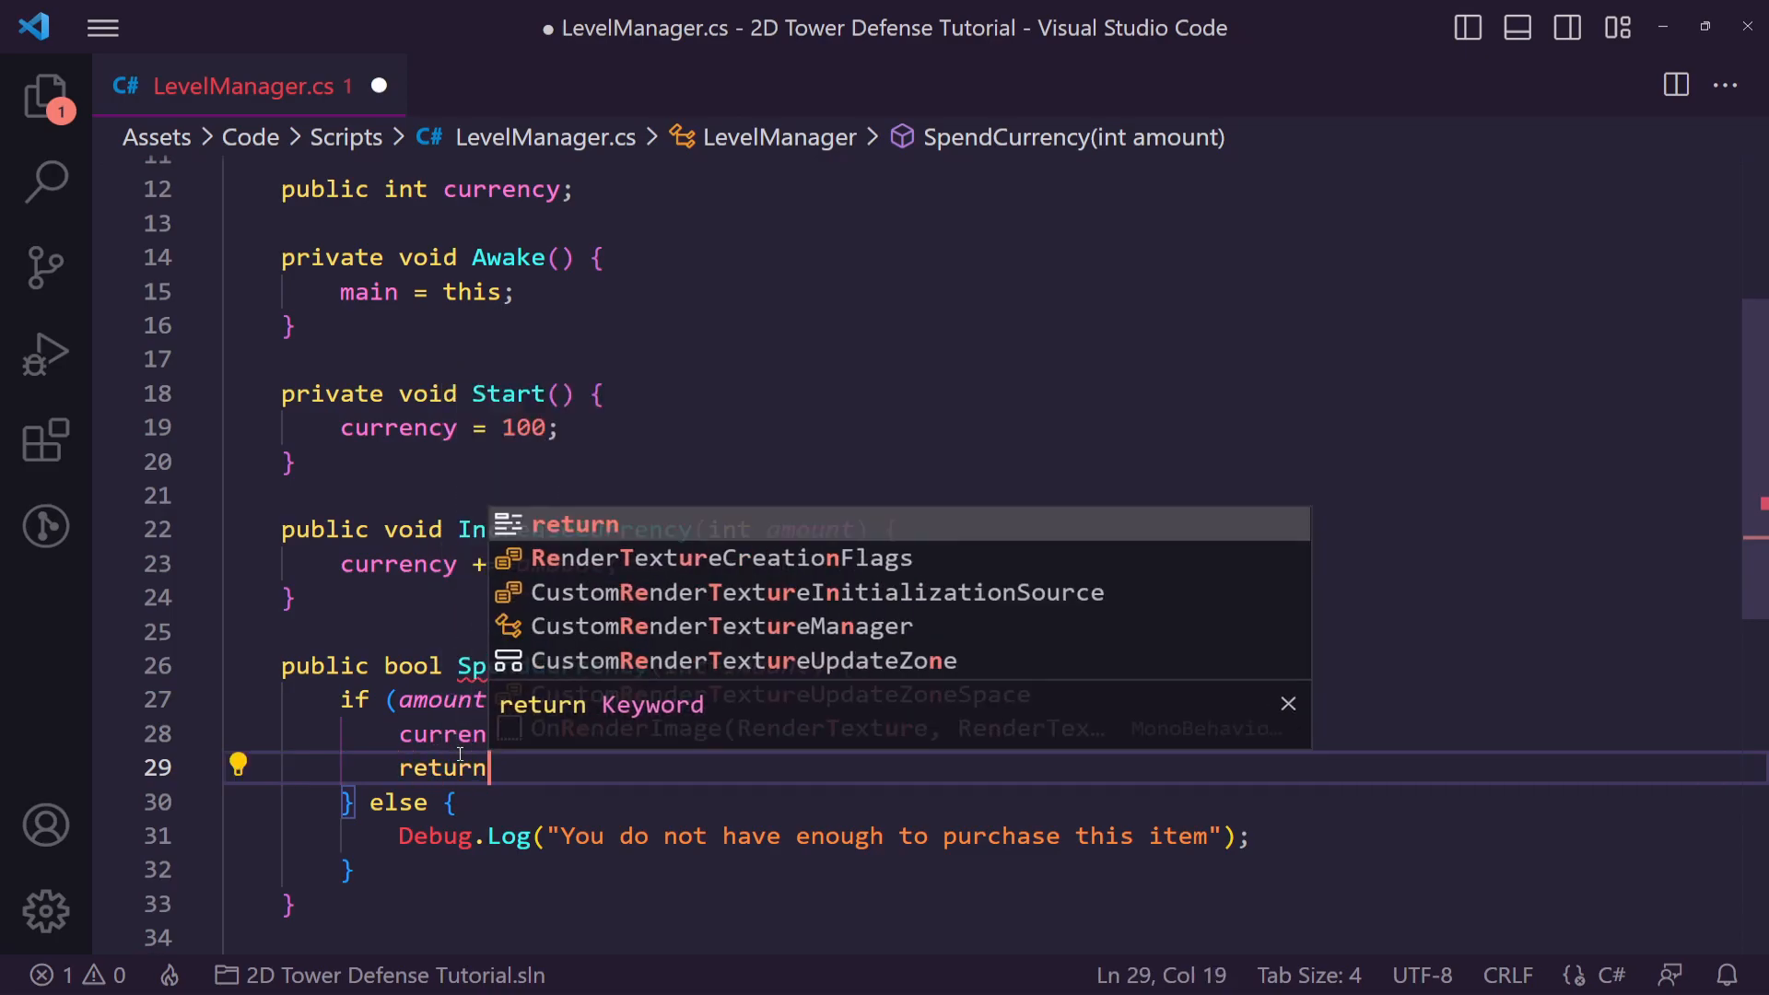
{"action": "type", "text": "f"}
{"action": "key", "text": "BackSpace"}
{"action": "type", "text": "true;"}
{"action": "left_click", "coordinate": [1257, 836]}
{"action": "key", "text": "Return"}
{"action": "type", "text": "return false;"}
{"action": "key", "text": "ctrl+s"}
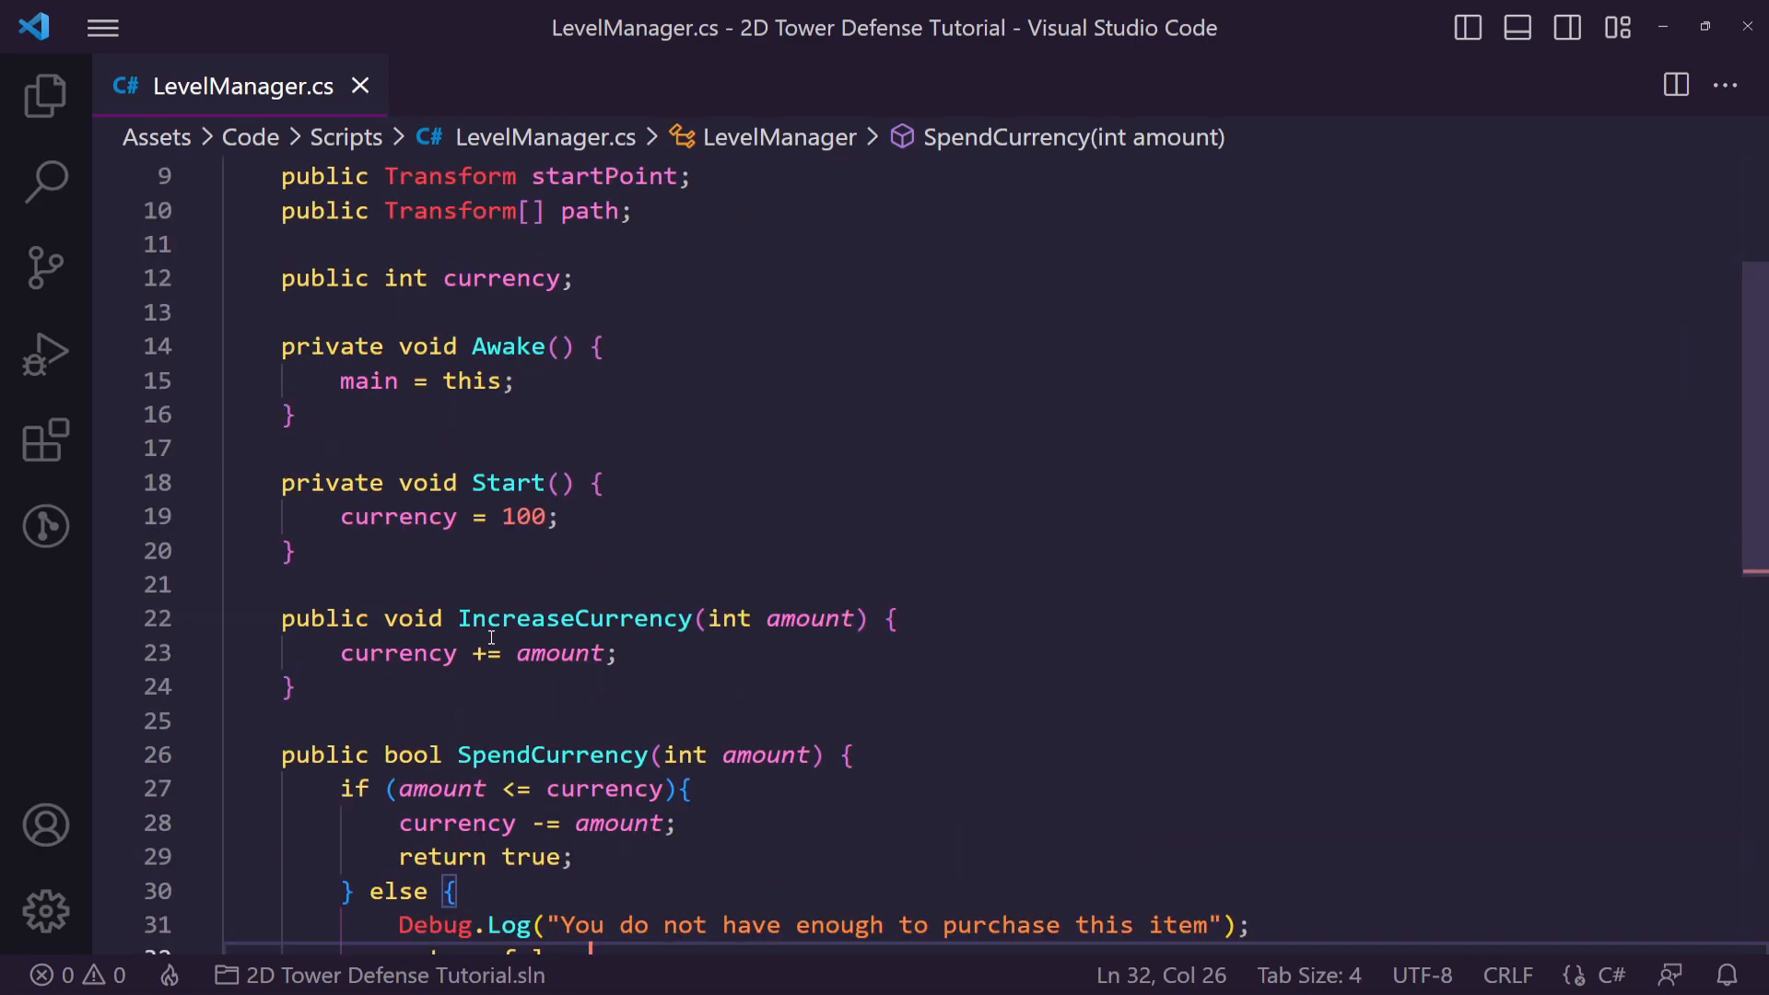
{"action": "scroll", "coordinate": [607, 660], "scroll_direction": "down", "scroll_amount": 2}
{"action": "left_click_drag", "start_coordinate": [491, 487], "coordinate": [677, 519]}
Review the SpendCurrency and IncreaseCurrency methods, then switch to Unity and open Health.cs
{"action": "left_click", "coordinate": [594, 487]}
{"action": "double_click", "coordinate": [554, 487]}
{"action": "scroll", "coordinate": [733, 612], "scroll_direction": "up", "scroll_amount": 2}
{"action": "scroll", "coordinate": [731, 613], "scroll_direction": "up", "scroll_amount": 3}
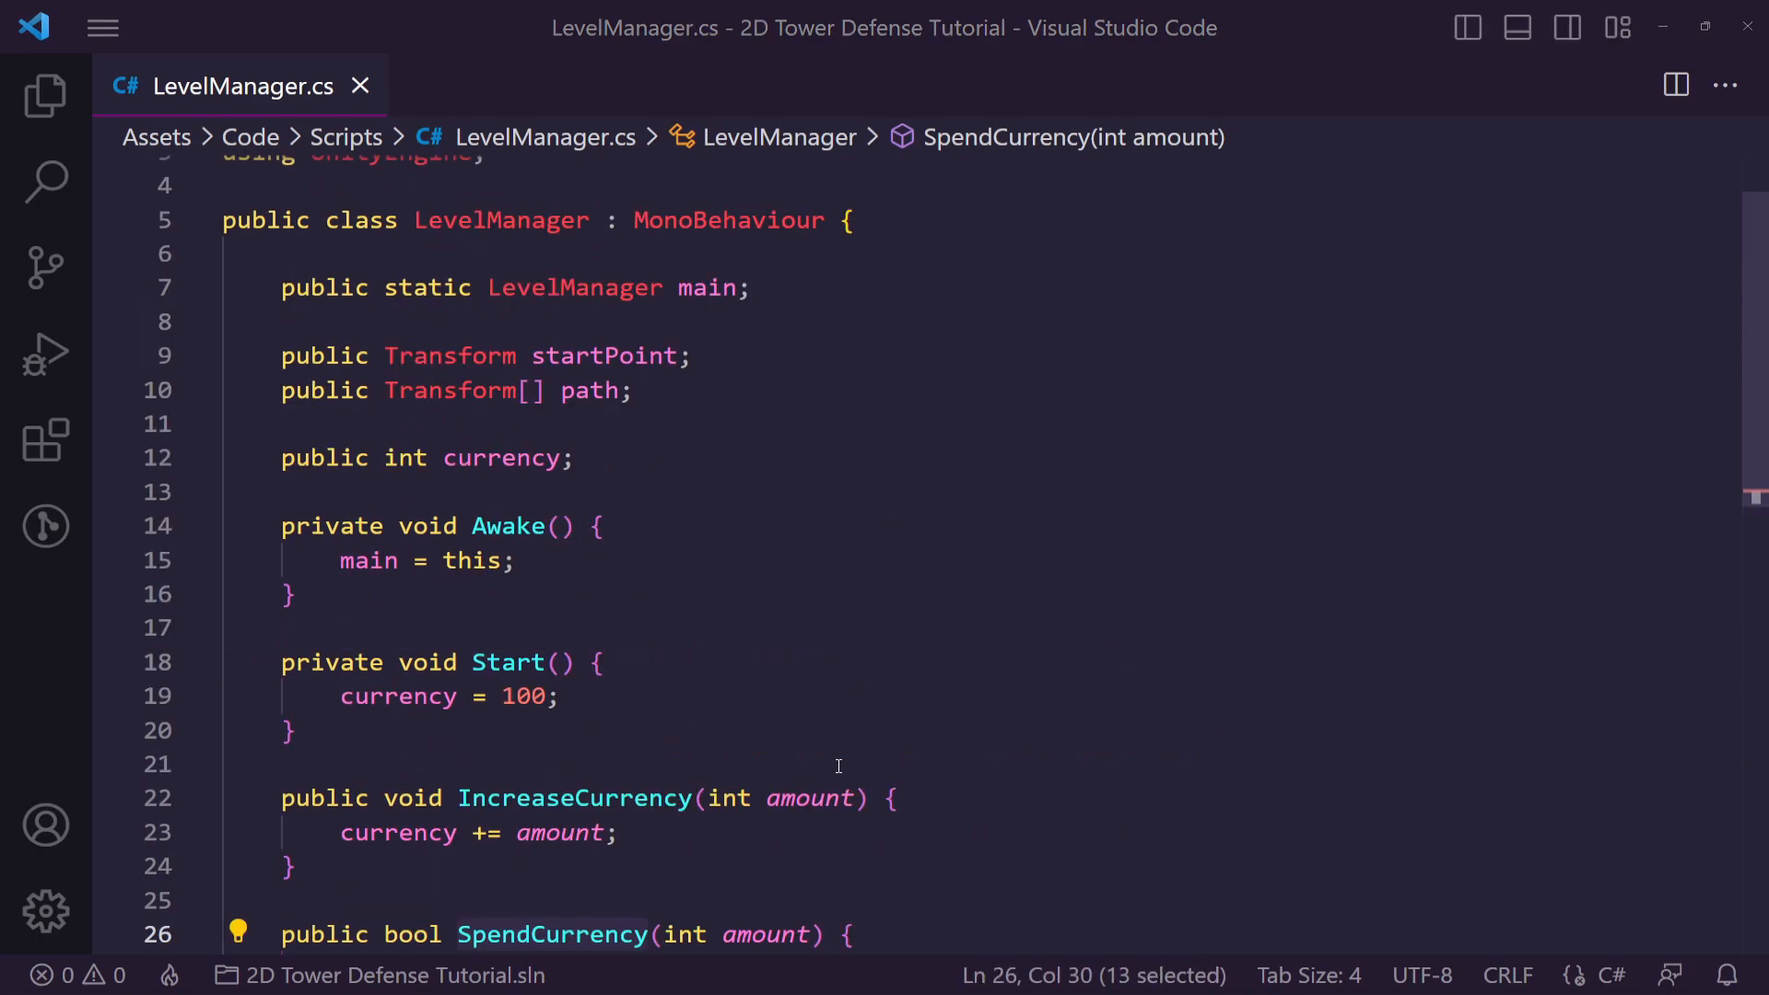
{"action": "left_click", "coordinate": [608, 764]}
{"action": "double_click", "coordinate": [608, 798]}
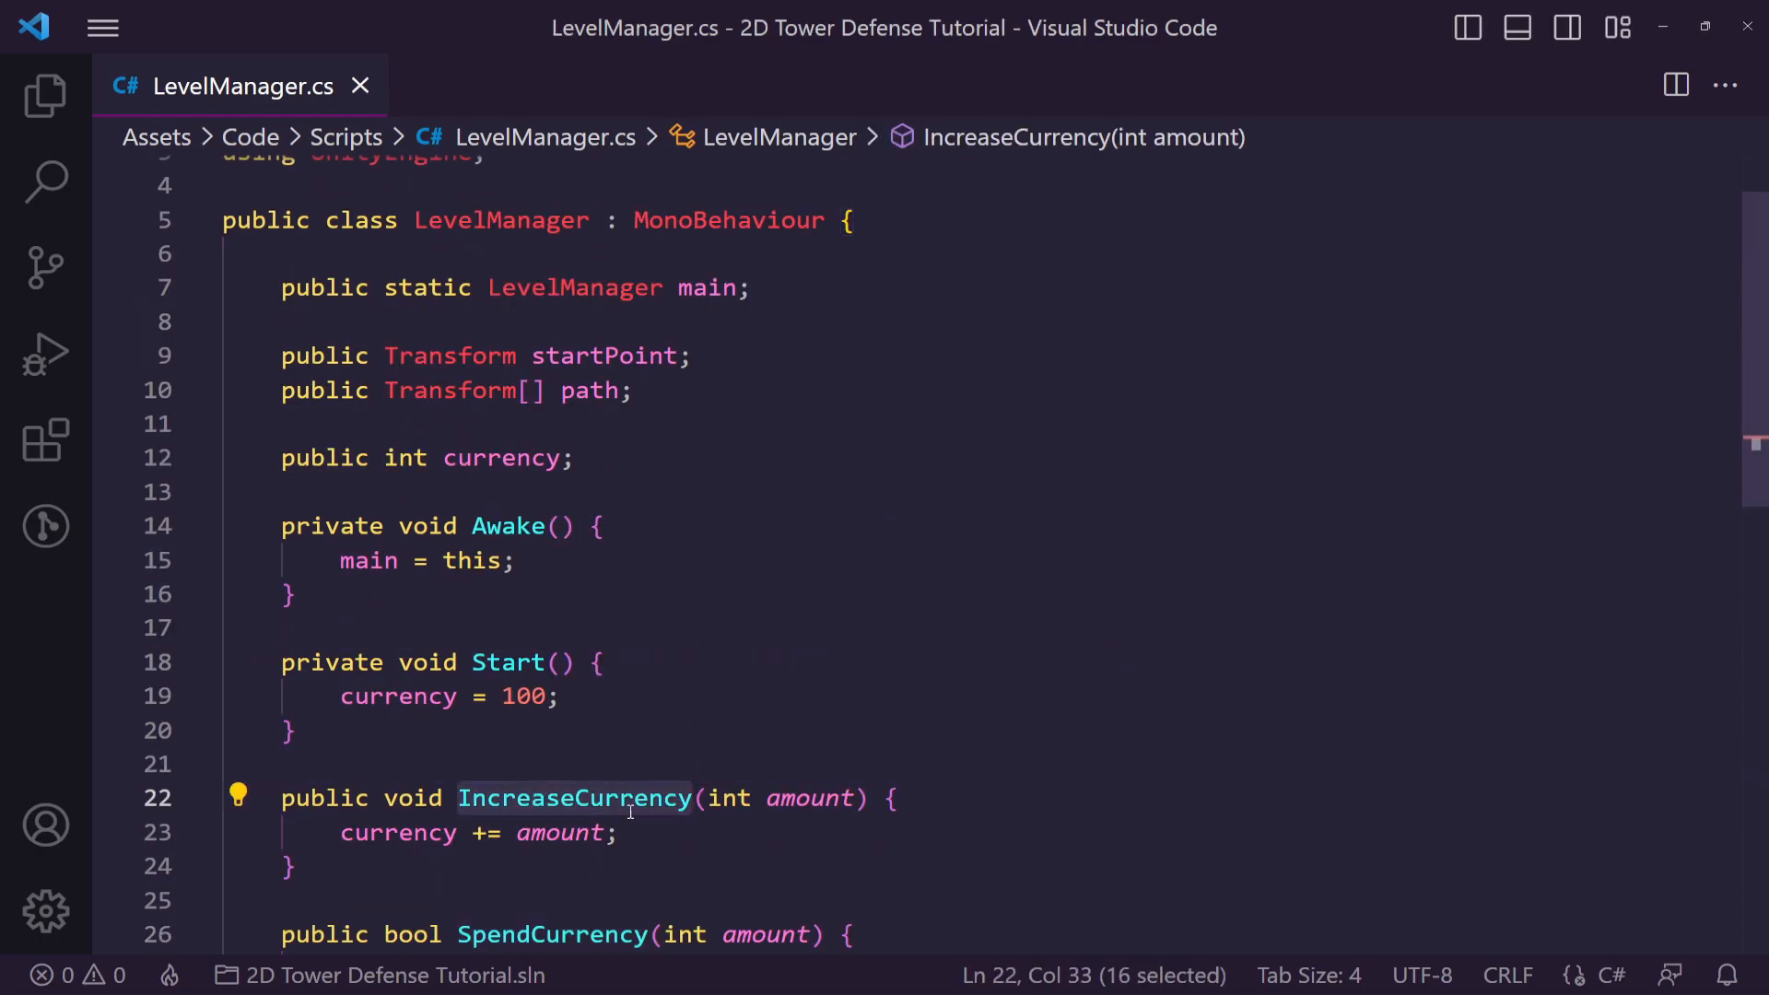
{"action": "left_click", "coordinate": [1659, 28]}
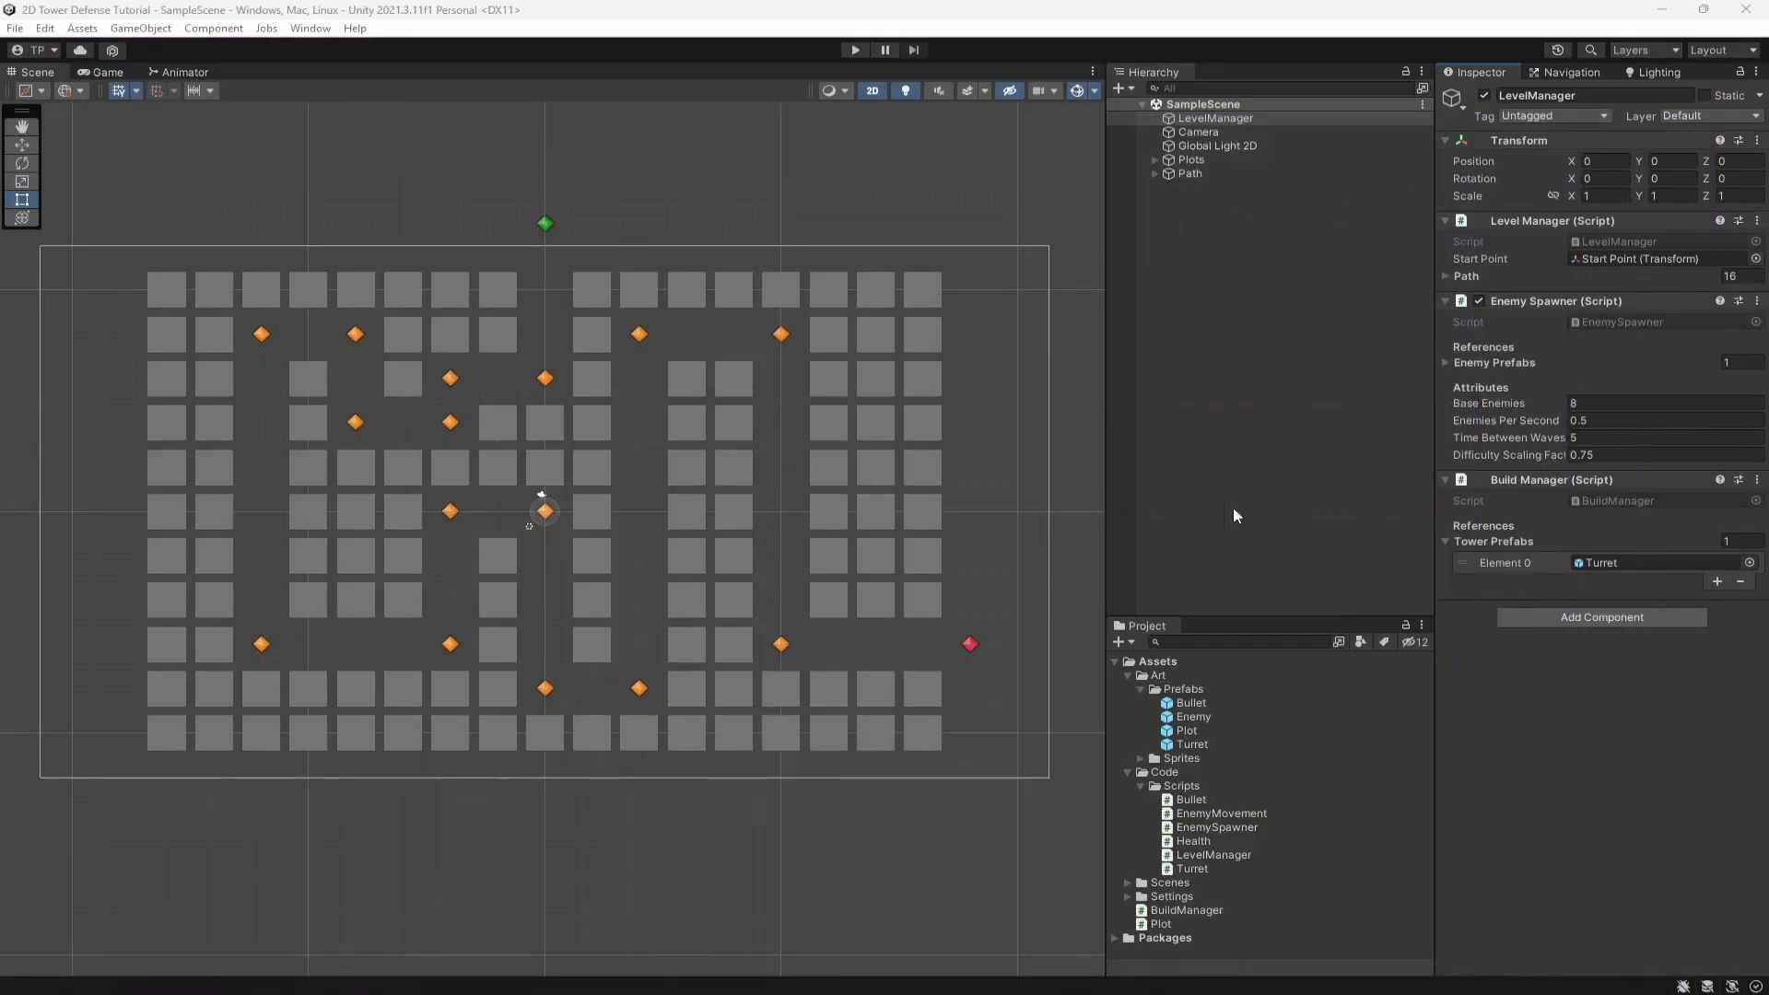
{"action": "left_click", "coordinate": [1188, 716]}
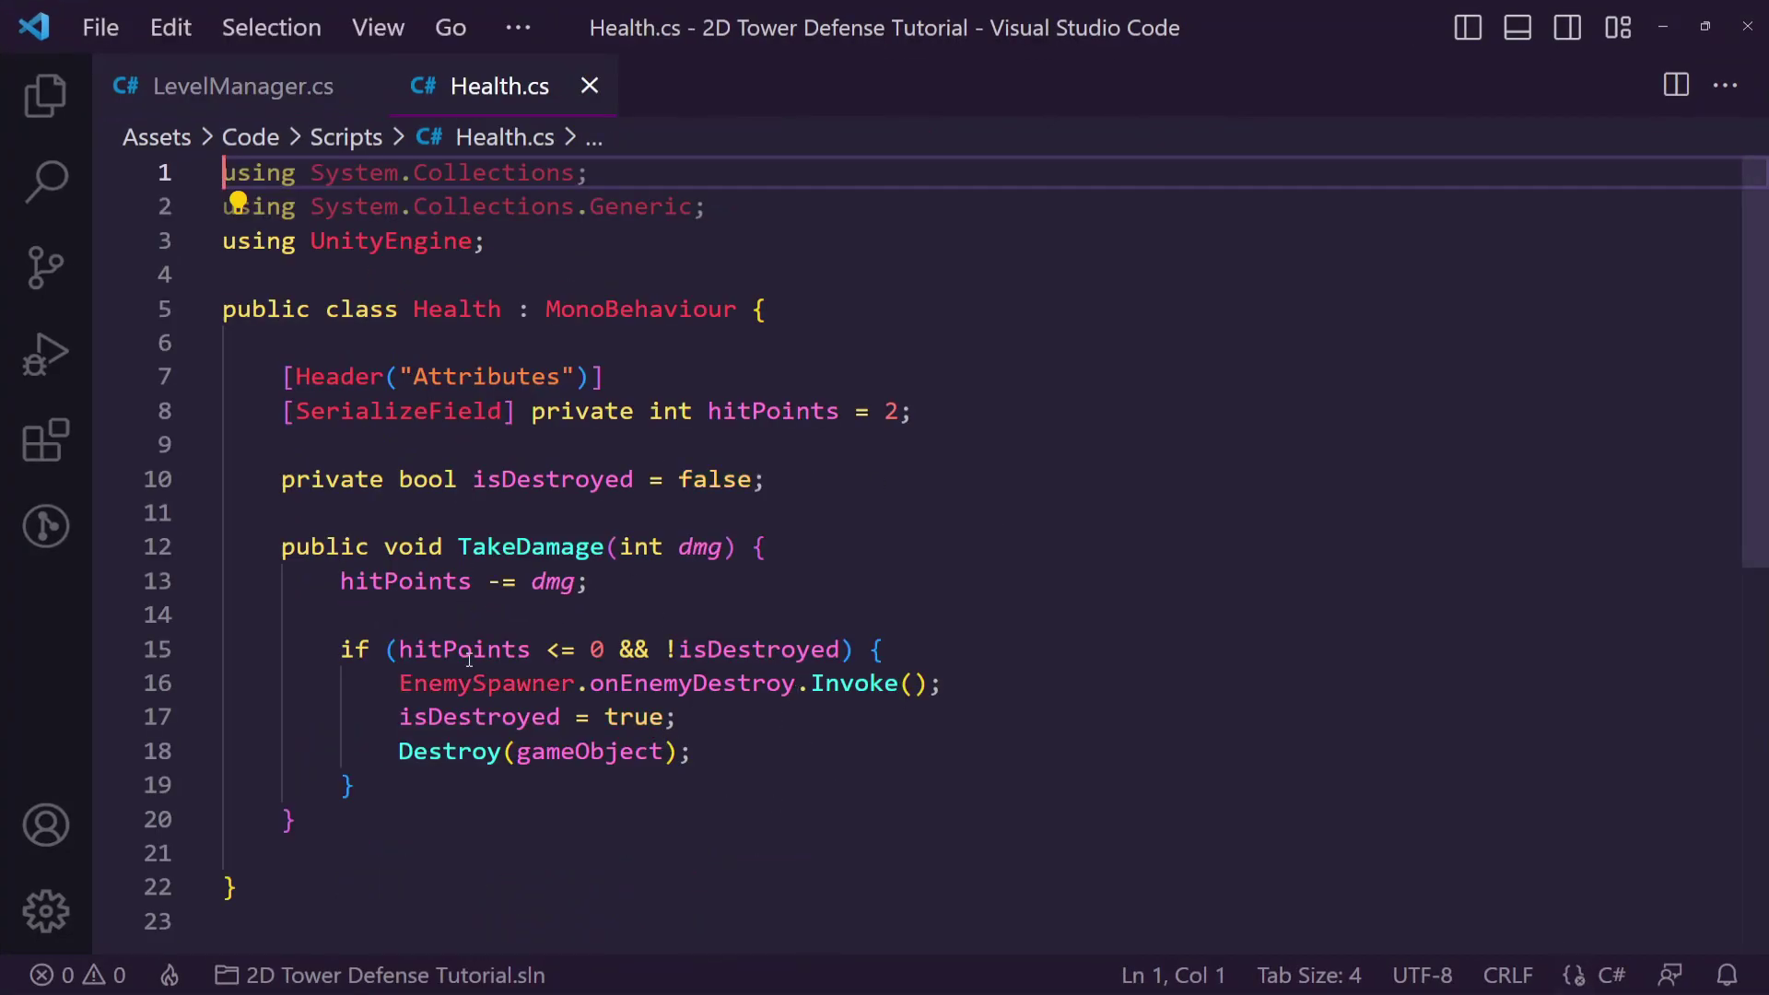
After onEnemyDestroy.Invoke() in the isDestroyed block, add LevelManager.main.IncreaseCurrency();
{"action": "left_click", "coordinate": [467, 650]}
{"action": "double_click", "coordinate": [757, 650]}
{"action": "left_click", "coordinate": [774, 683]}
{"action": "left_click", "coordinate": [954, 683]}
{"action": "key", "text": "Return"}
{"action": "type", "text": "L"}
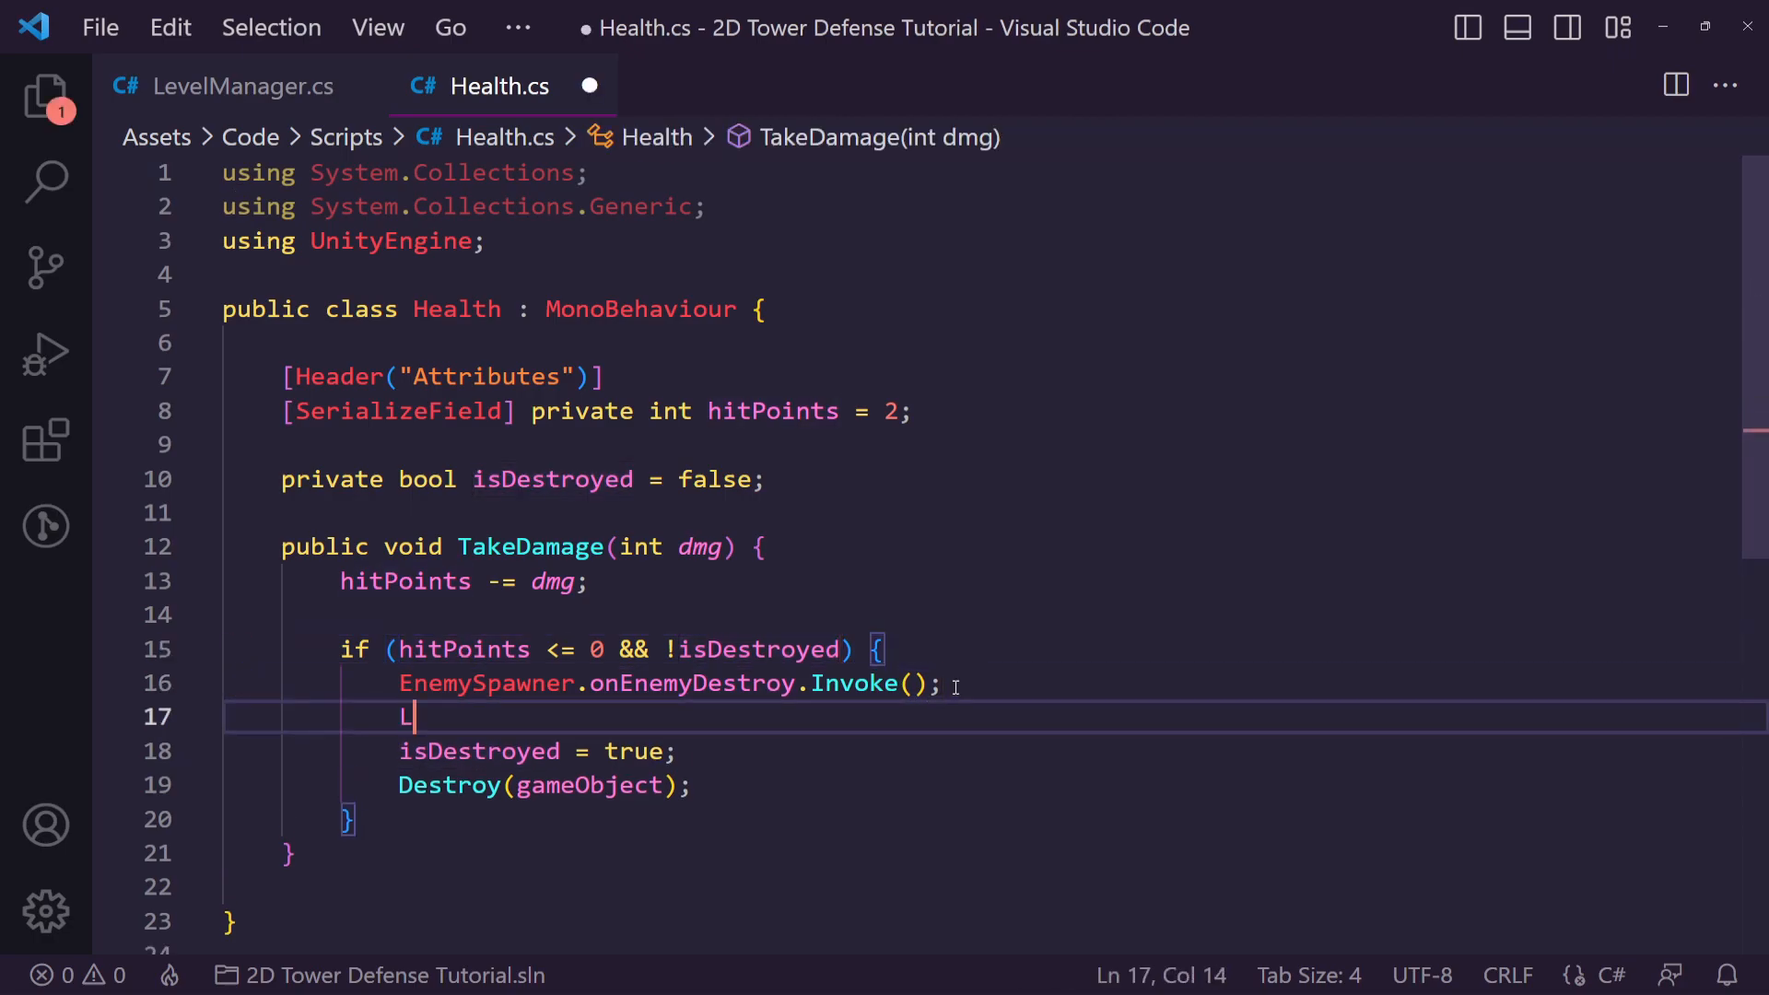
{"action": "type", "text": "evel"}
{"action": "key", "text": "Tab"}
{"action": "type", "text": ".main"}
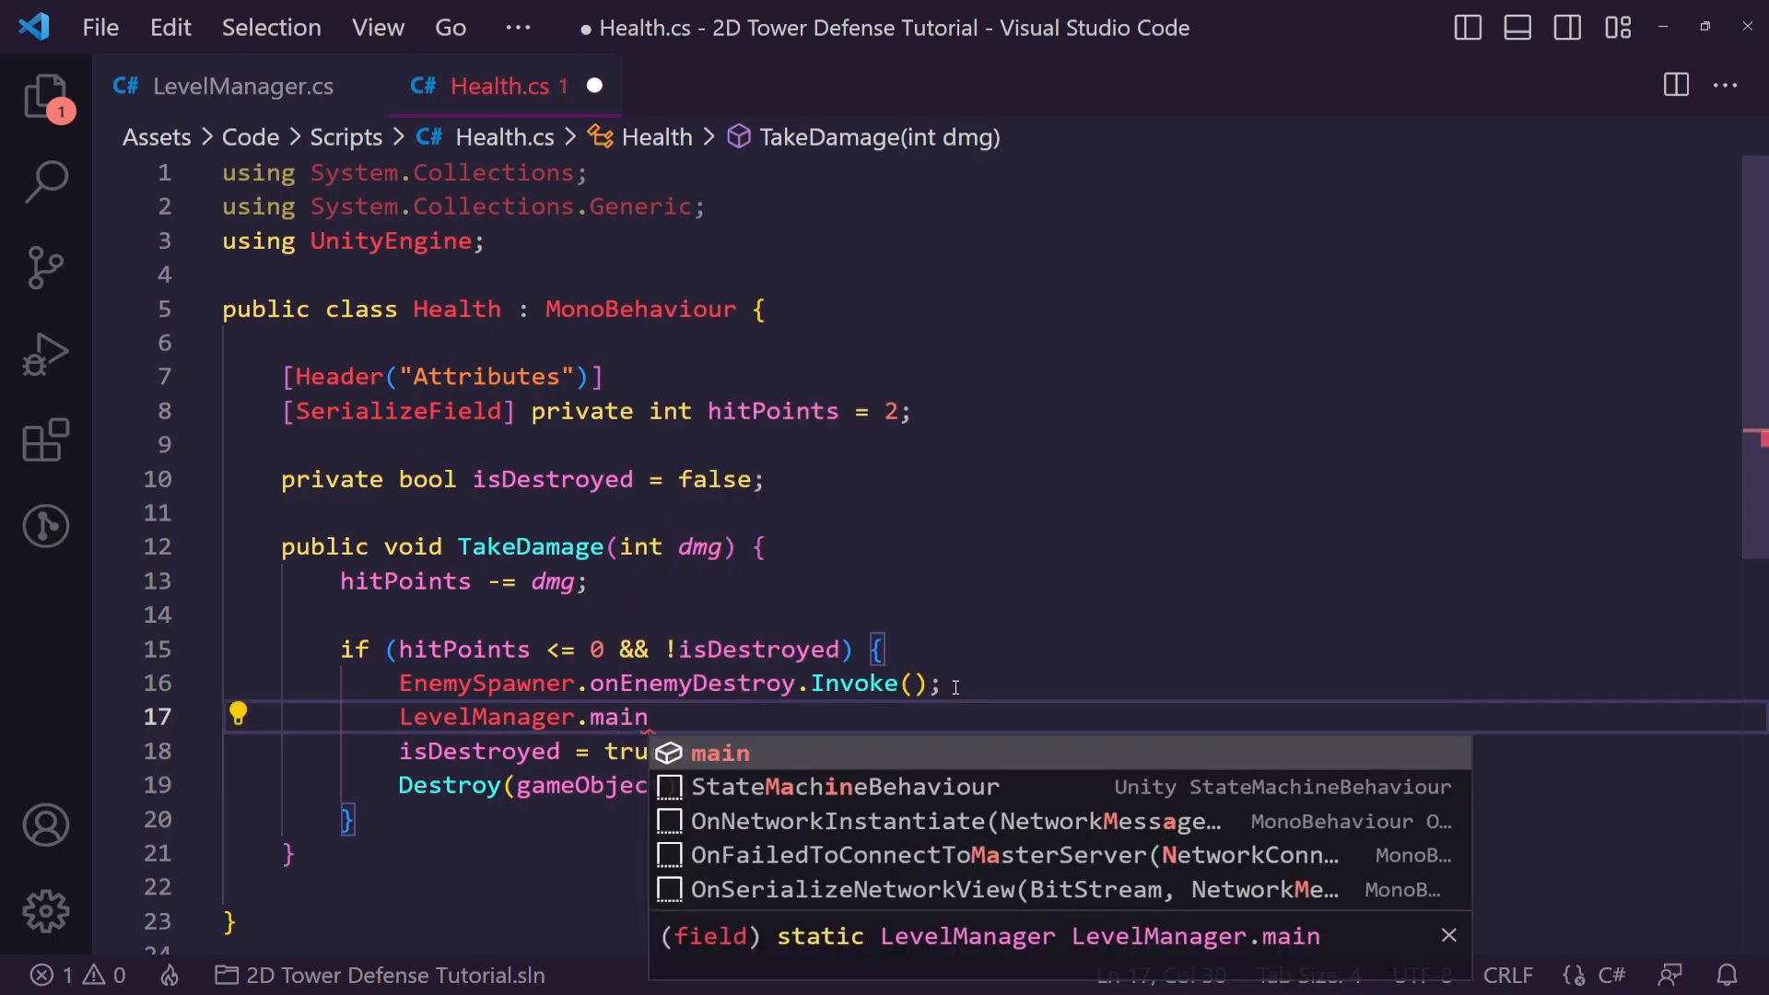
{"action": "type", "text": ".Inc"}
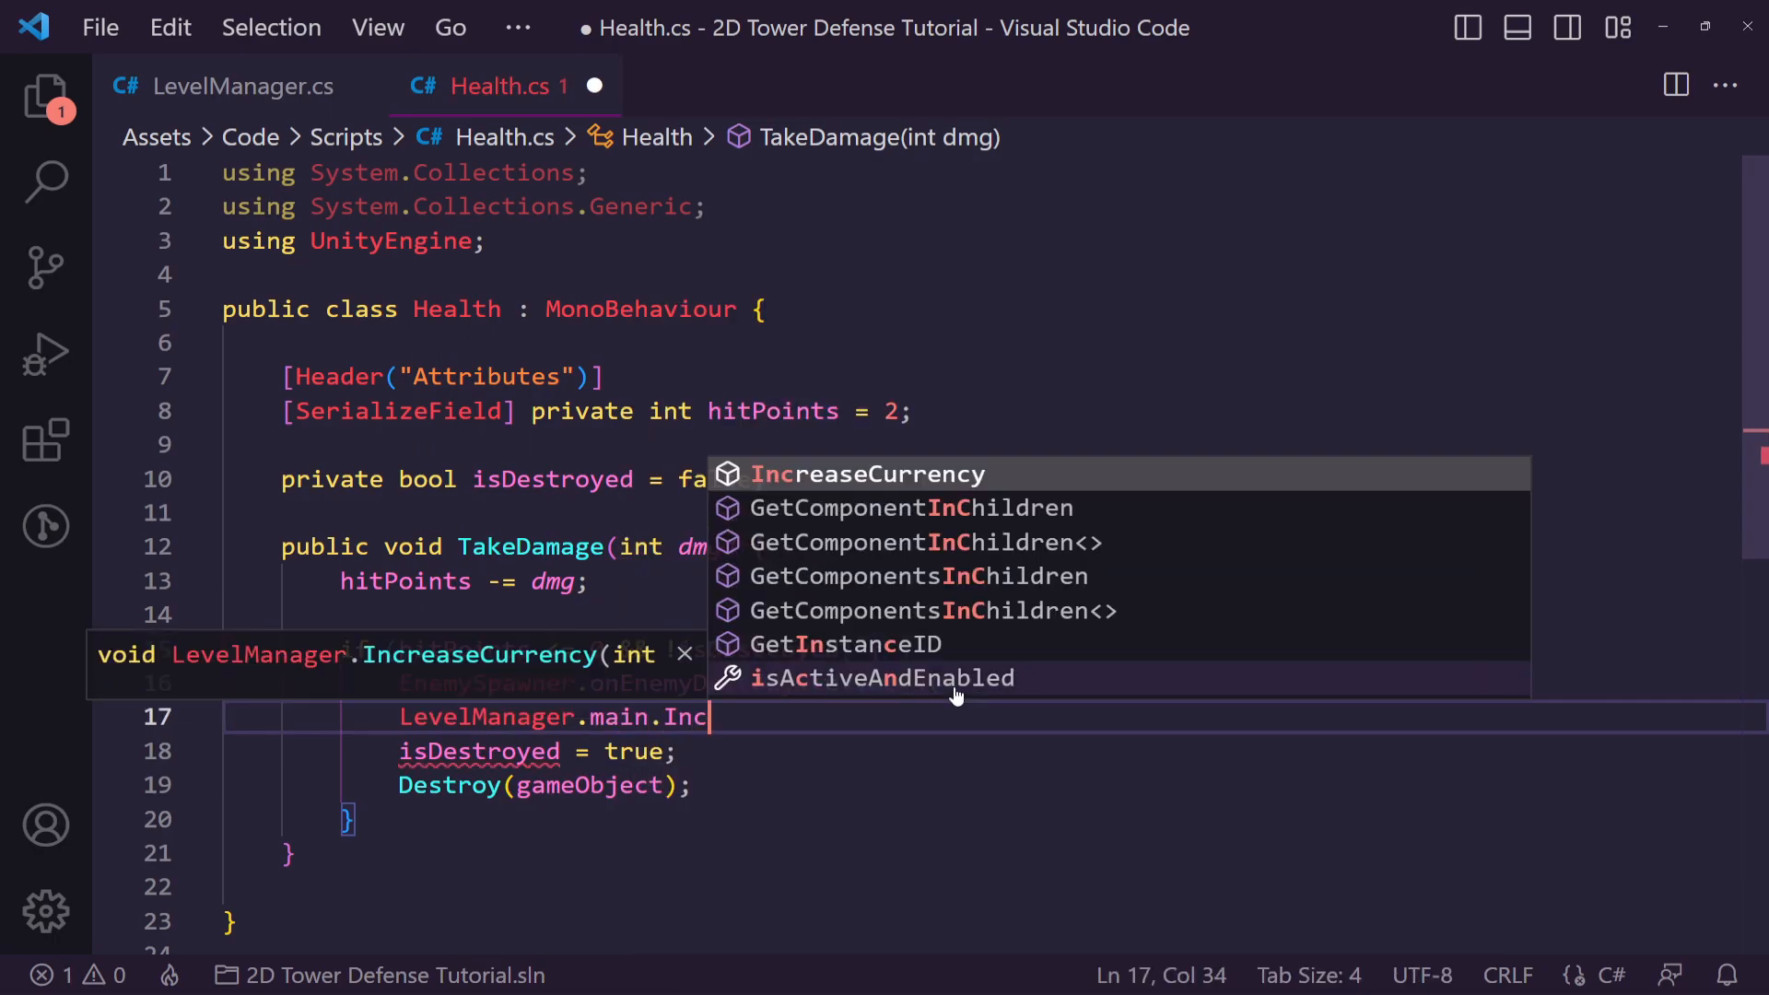
{"action": "key", "text": "Tab"}
{"action": "type", "text": "();"}
Below hitPoints add '[SerializeField] private int currencyWorth = 50;'
{"action": "left_click", "coordinate": [952, 377]}
{"action": "left_click", "coordinate": [953, 411]}
{"action": "key", "text": "Return"}
{"action": "type", "text": "[p"}
{"action": "key", "text": "BackSpace"}
{"action": "type", "text": "Ser"}
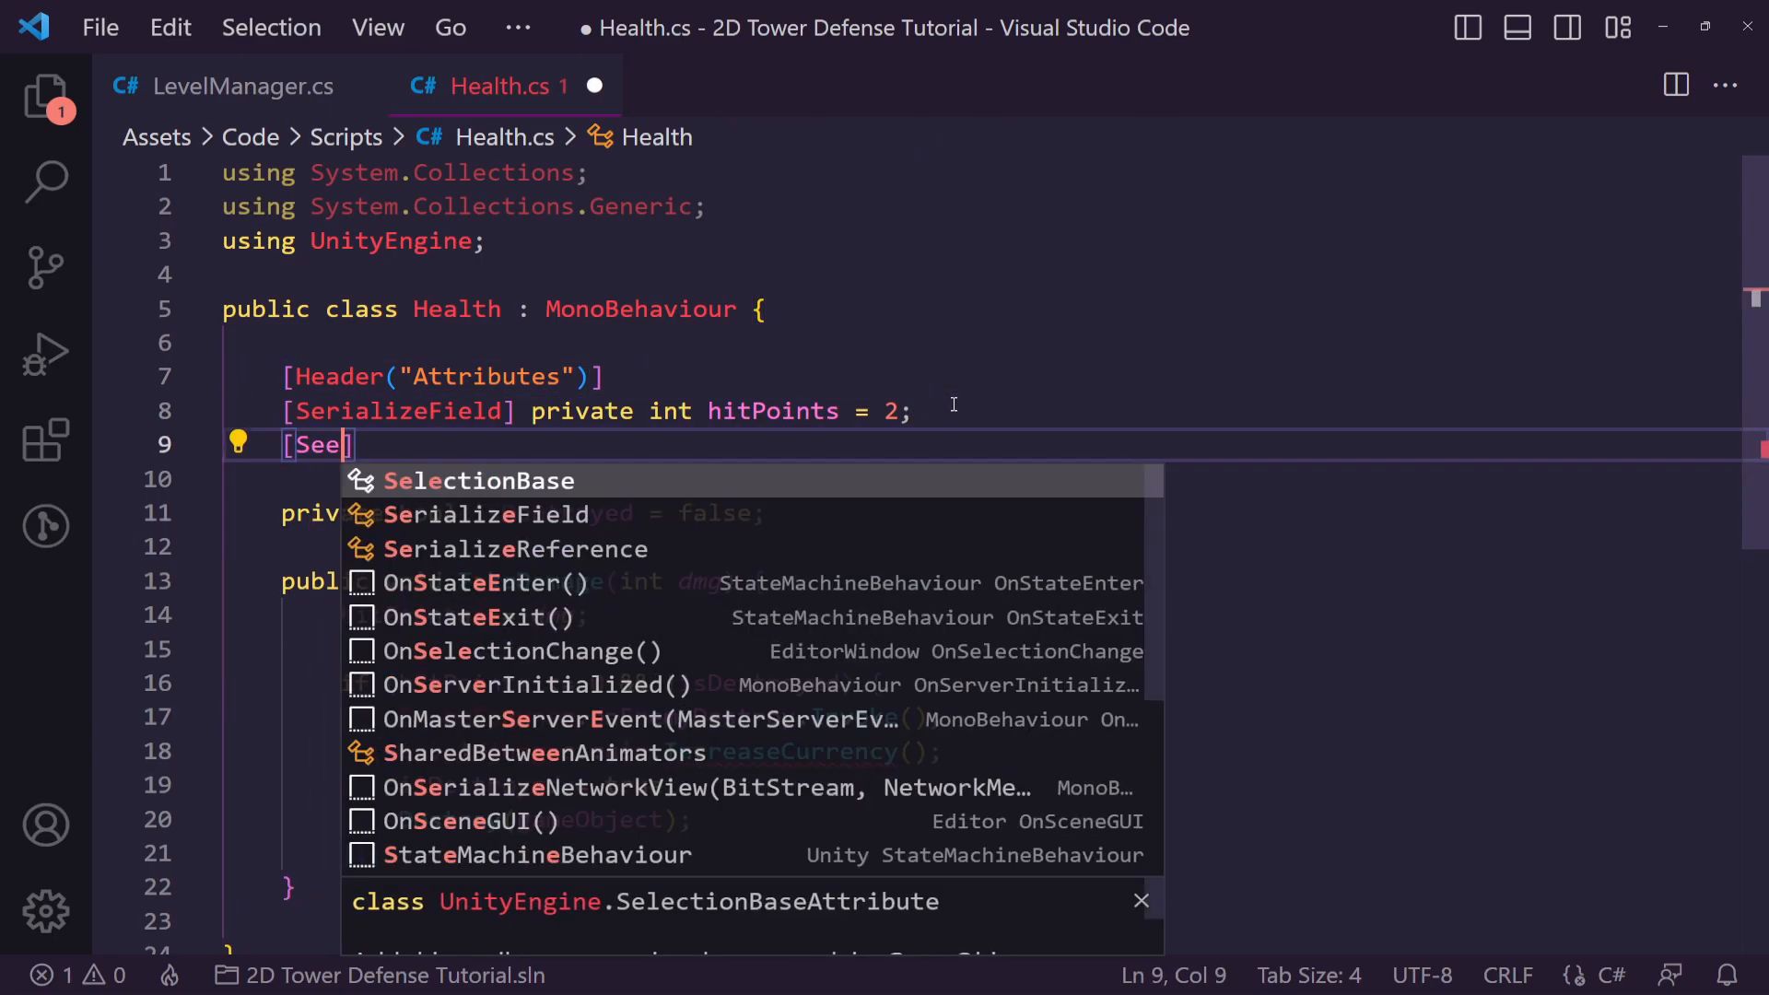
{"action": "key", "text": "Down"}
{"action": "key", "text": "Tab"}
{"action": "type", "text": "] private int "}
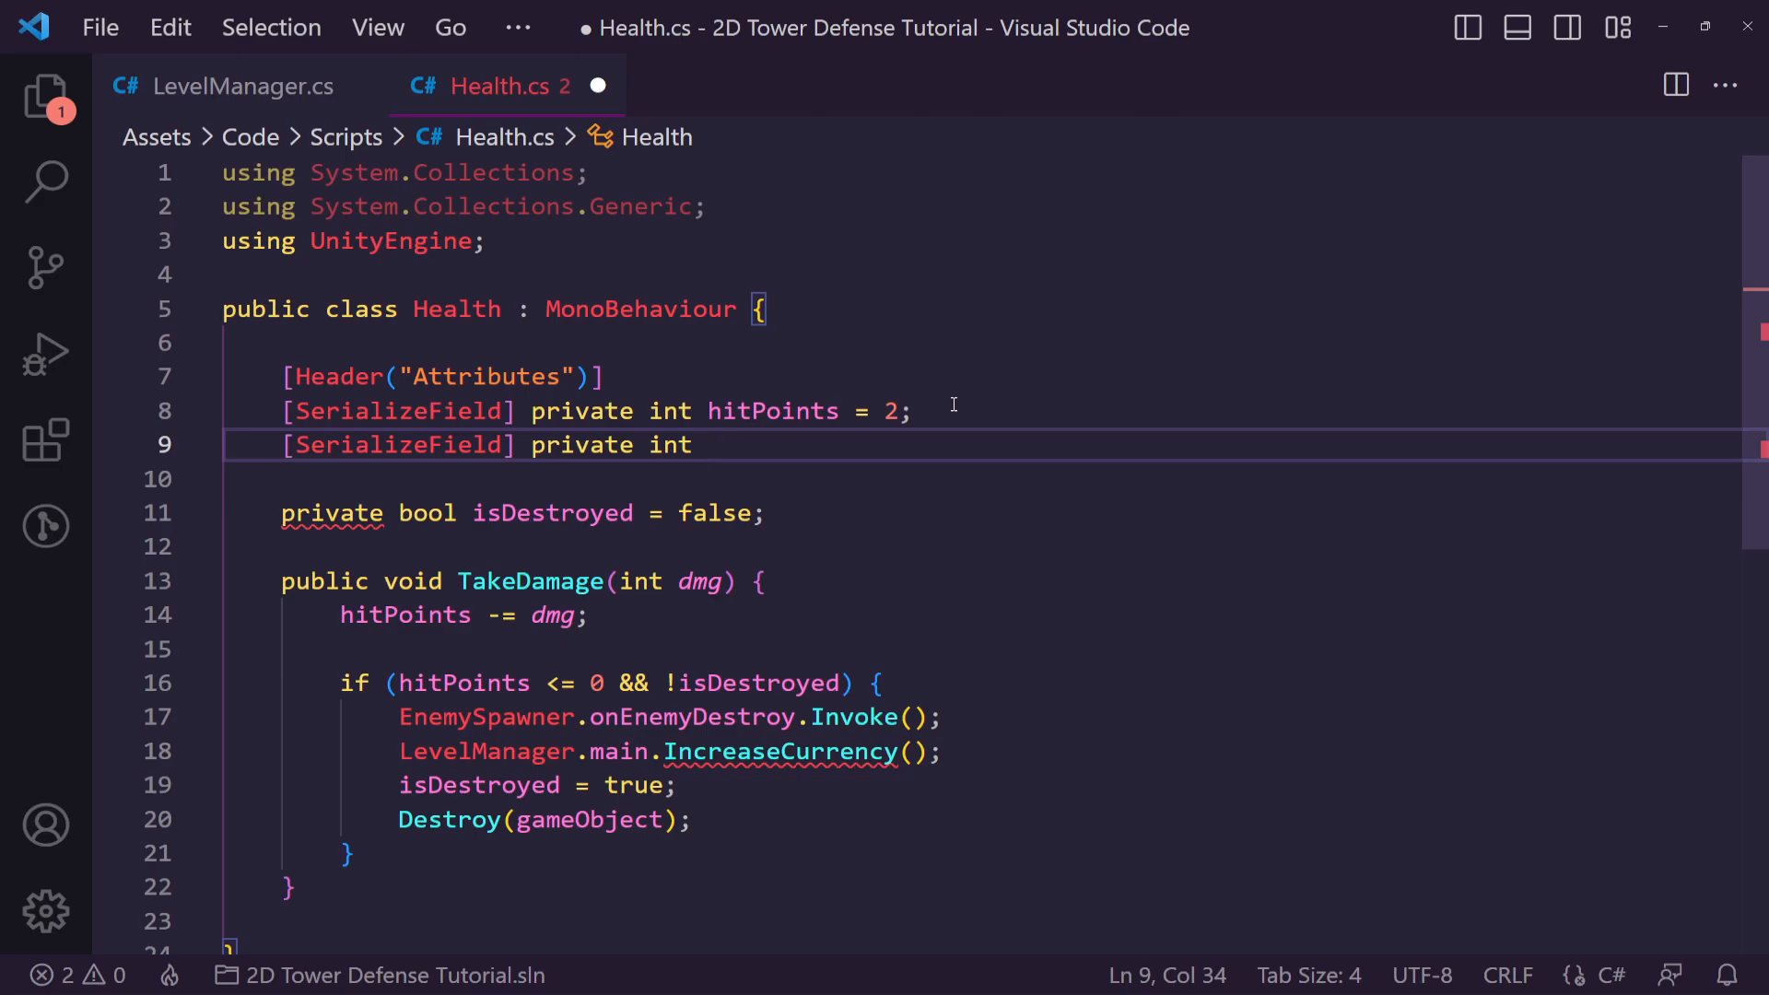
{"action": "type", "text": "currencyWopr"}
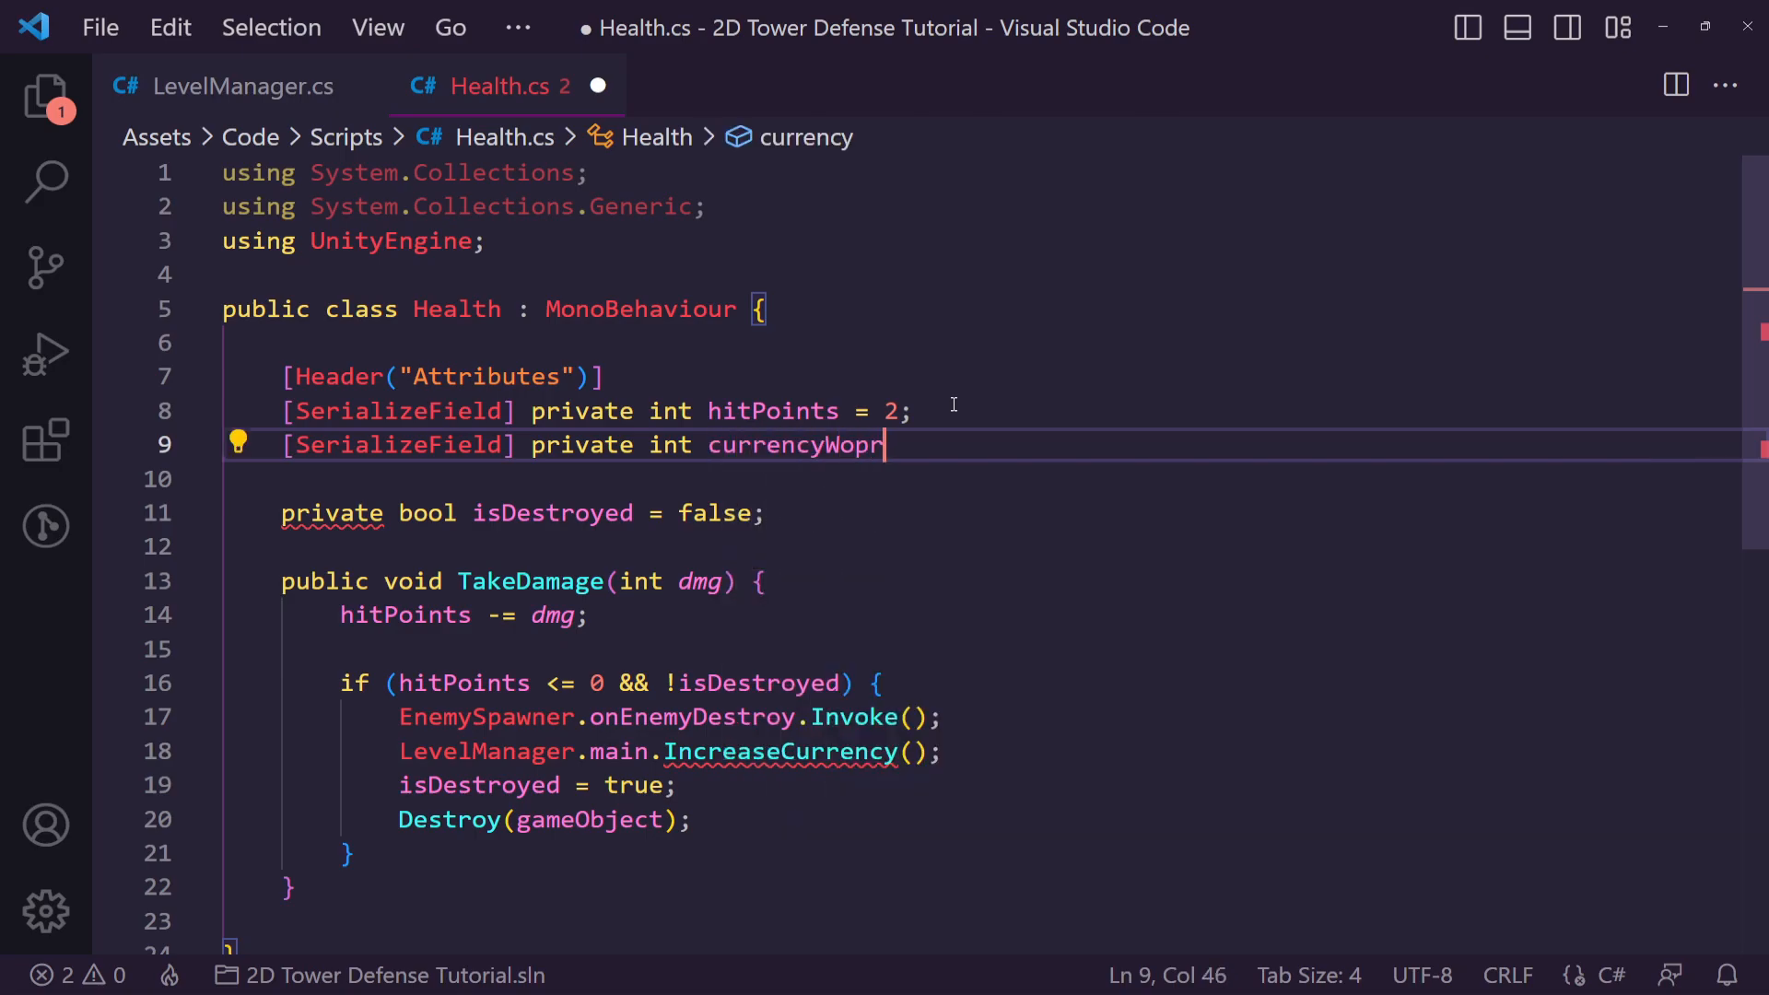
{"action": "key", "text": "BackSpace"}
{"action": "key", "text": "BackSpace"}
{"action": "type", "text": "rth = "}
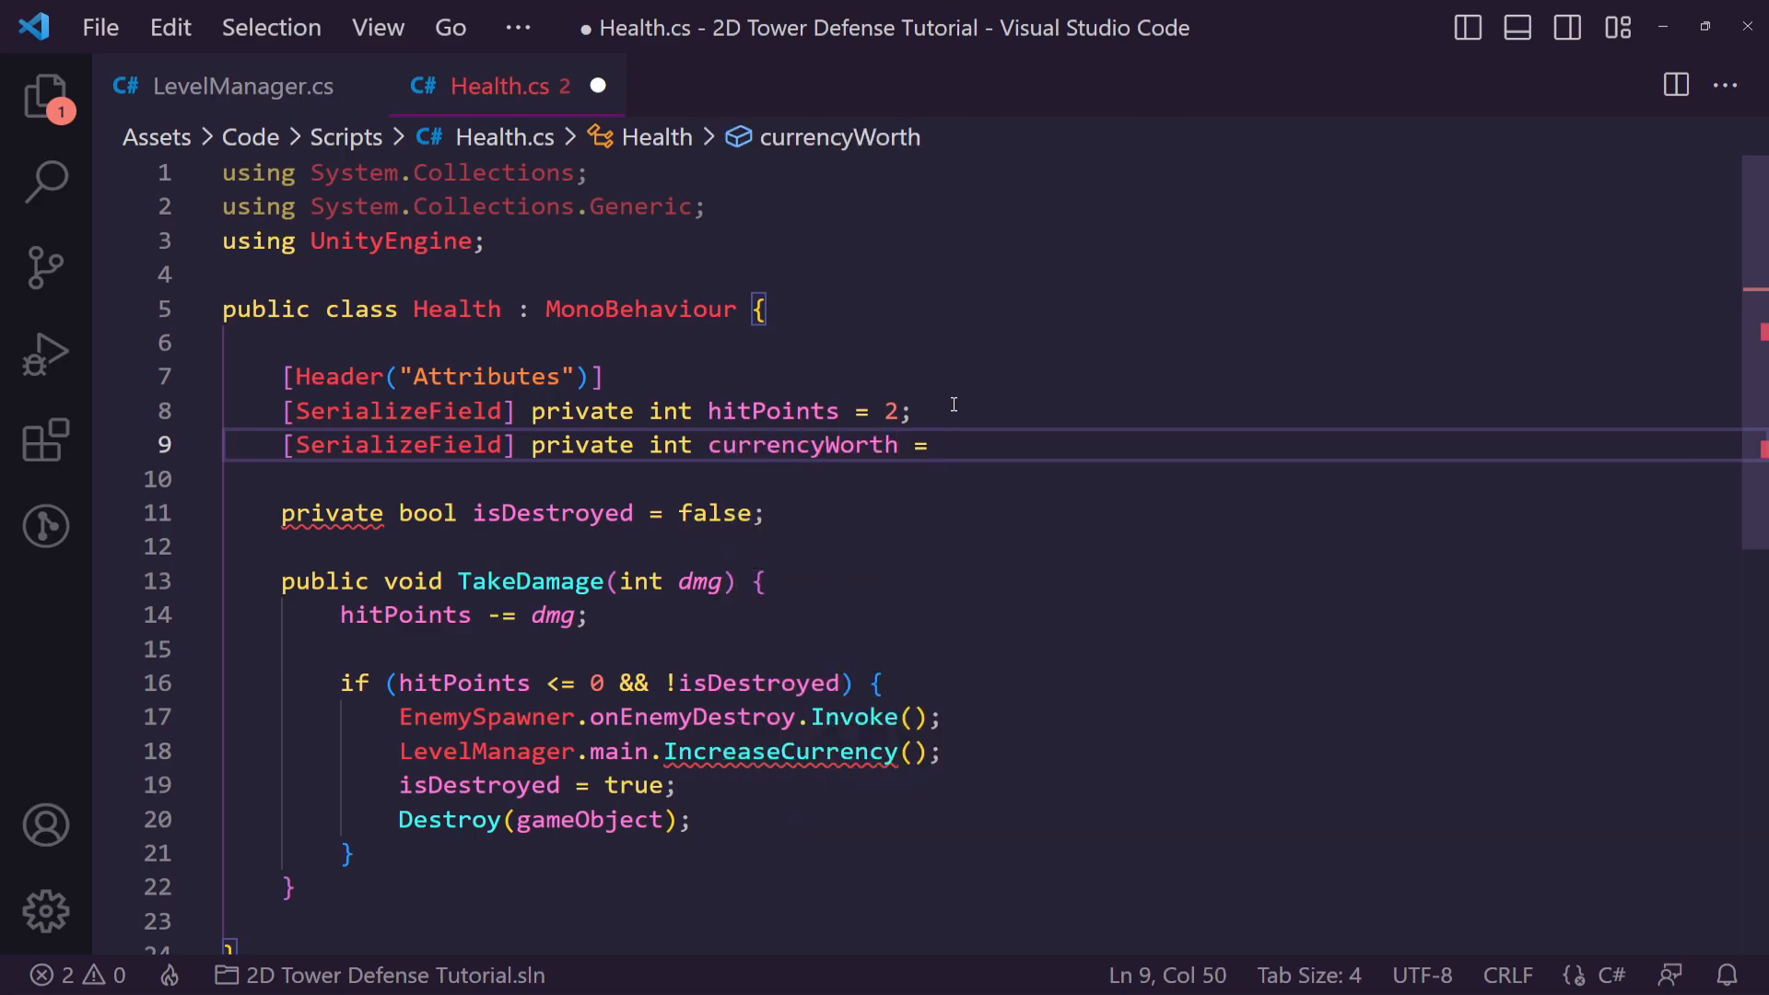
{"action": "type", "text": "100"}
{"action": "key", "text": "BackSpace"}
{"action": "key", "text": "BackSpace"}
{"action": "key", "text": "BackSpace"}
{"action": "type", "text": "50;"}
Pass currencyWorth into the IncreaseCurrency call and save Health.cs
{"action": "double_click", "coordinate": [804, 446]}
{"action": "key", "text": "ctrl+c"}
{"action": "left_click", "coordinate": [915, 750]}
{"action": "key", "text": "ctrl+v"}
{"action": "left_click", "coordinate": [559, 785]}
{"action": "key", "text": "ctrl+s"}
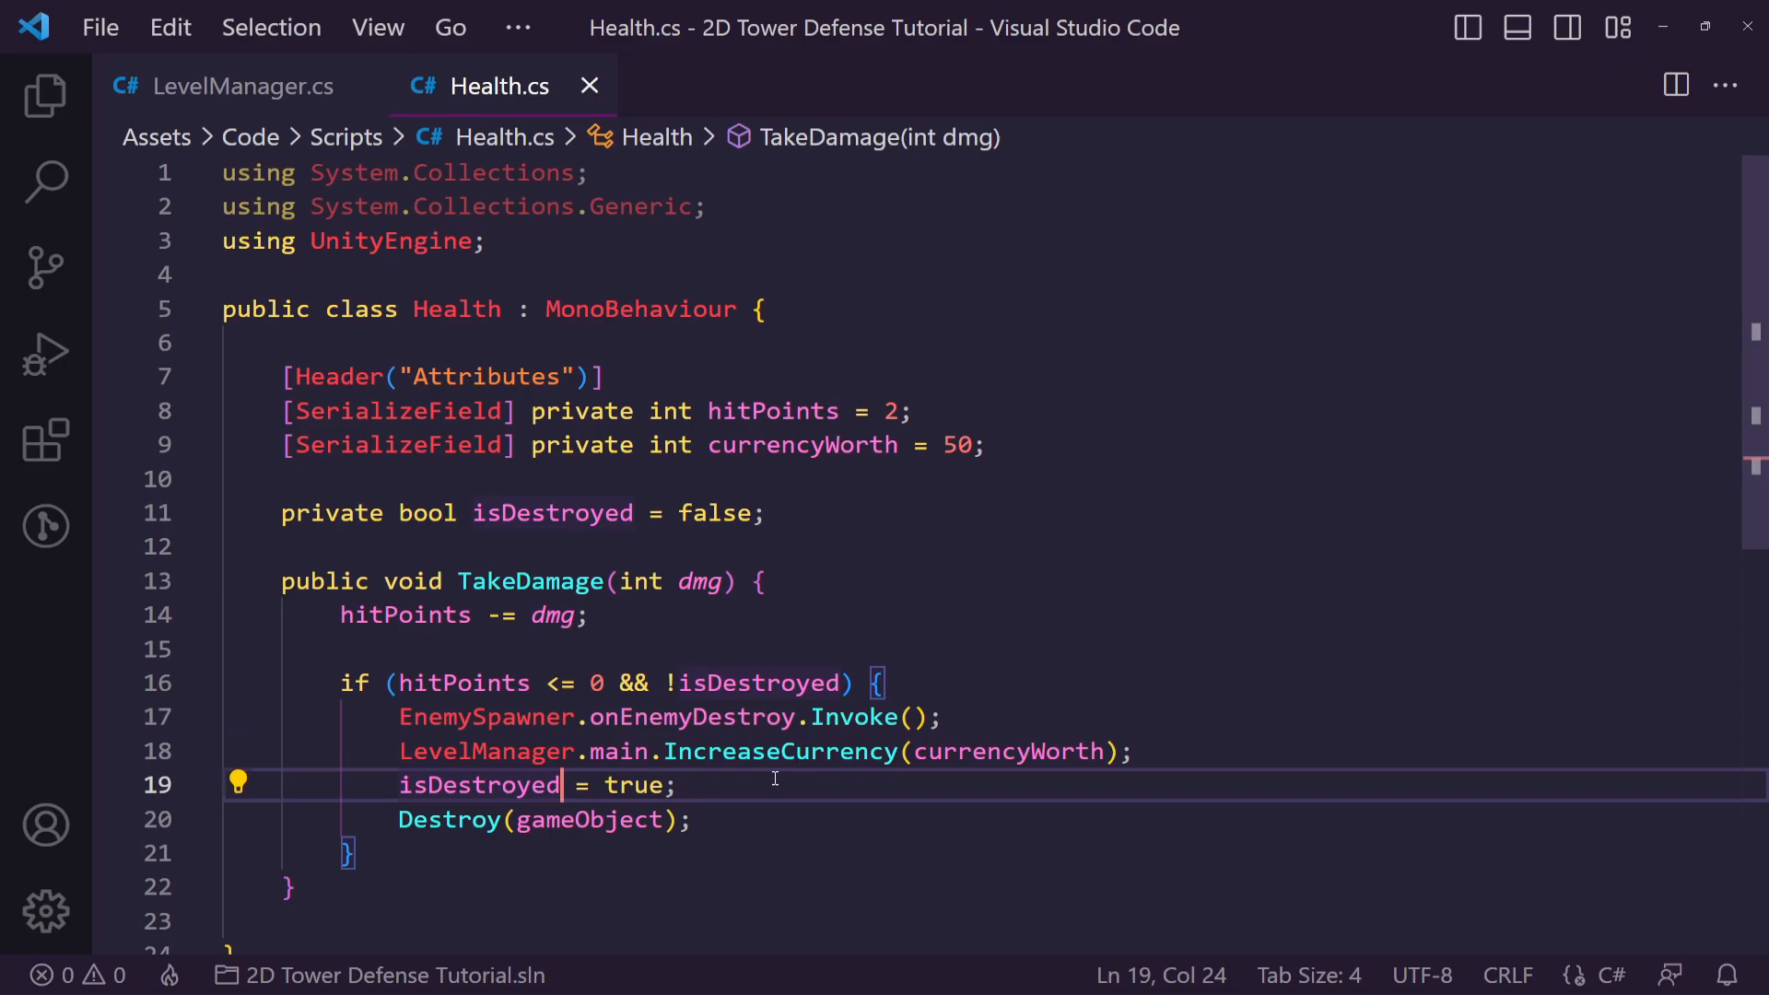
Highlight the IncreaseCurrency call and currencyWorth declaration while explaining, then switch to Unity
{"action": "left_click_drag", "start_coordinate": [400, 751], "coordinate": [1133, 751]}
{"action": "key", "text": "ctrl+c"}
{"action": "left_click", "coordinate": [1136, 750]}
{"action": "double_click", "coordinate": [805, 445]}
{"action": "left_click", "coordinate": [968, 784]}
{"action": "triple_click", "coordinate": [989, 750]}
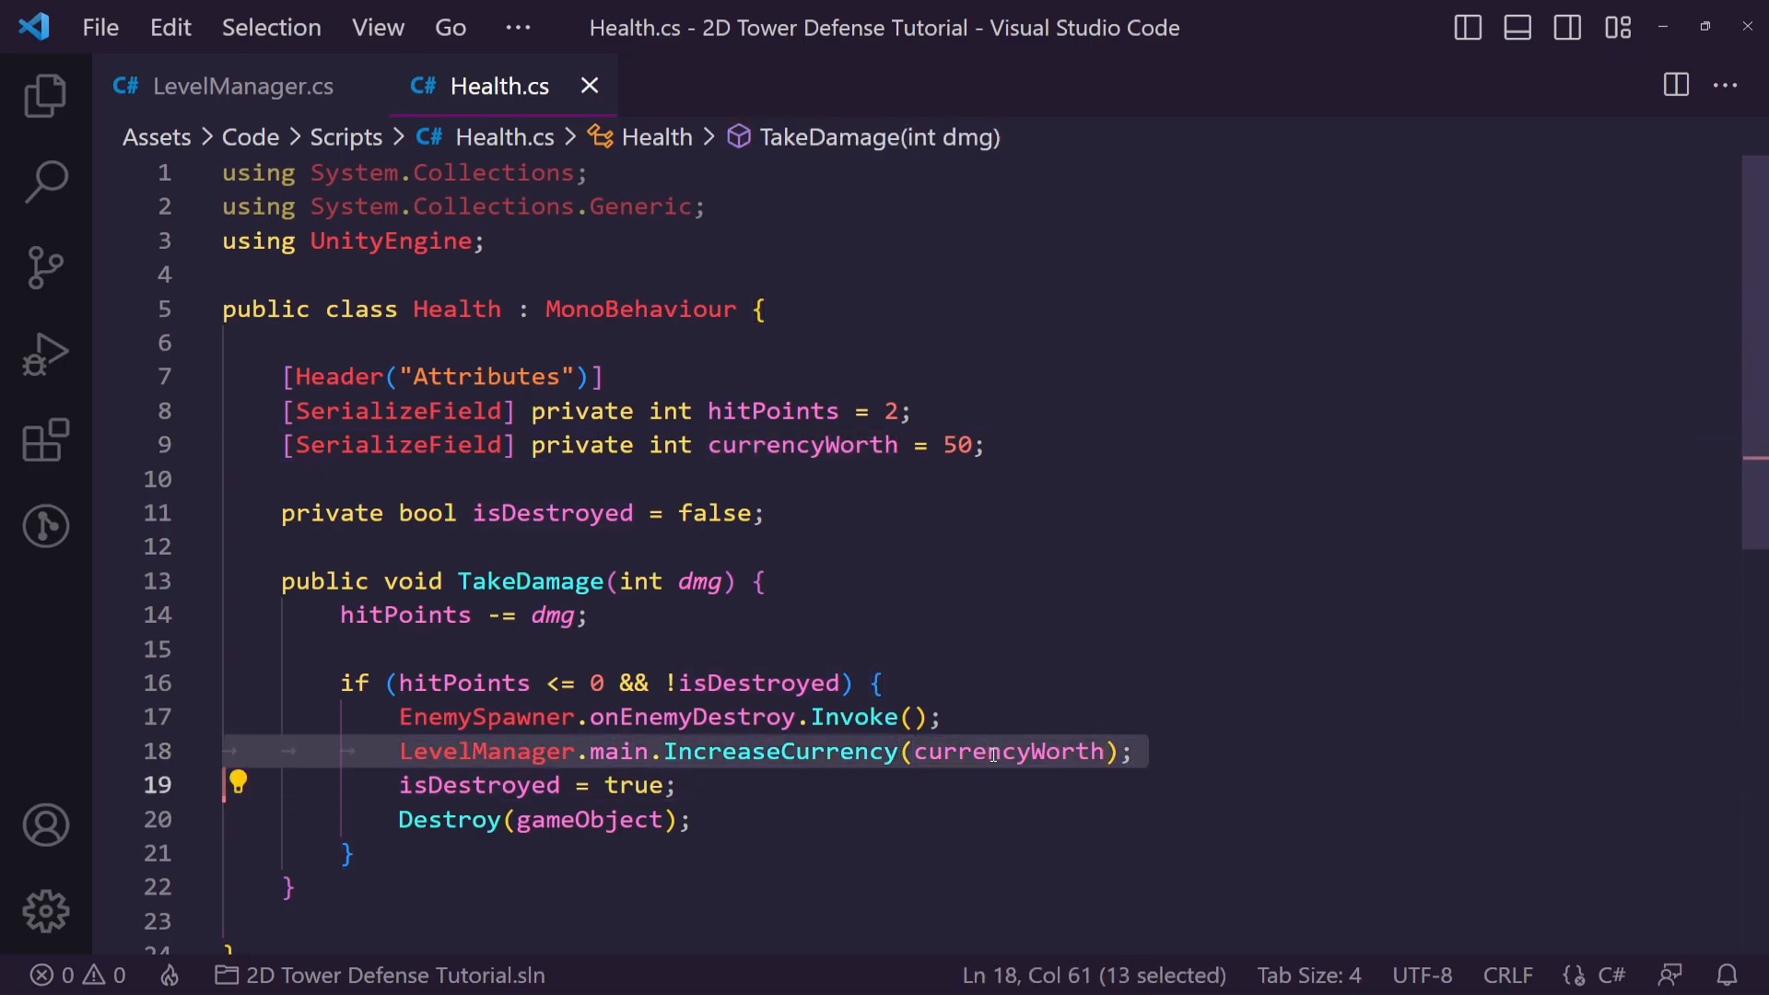
{"action": "key", "text": "alt+Tab"}
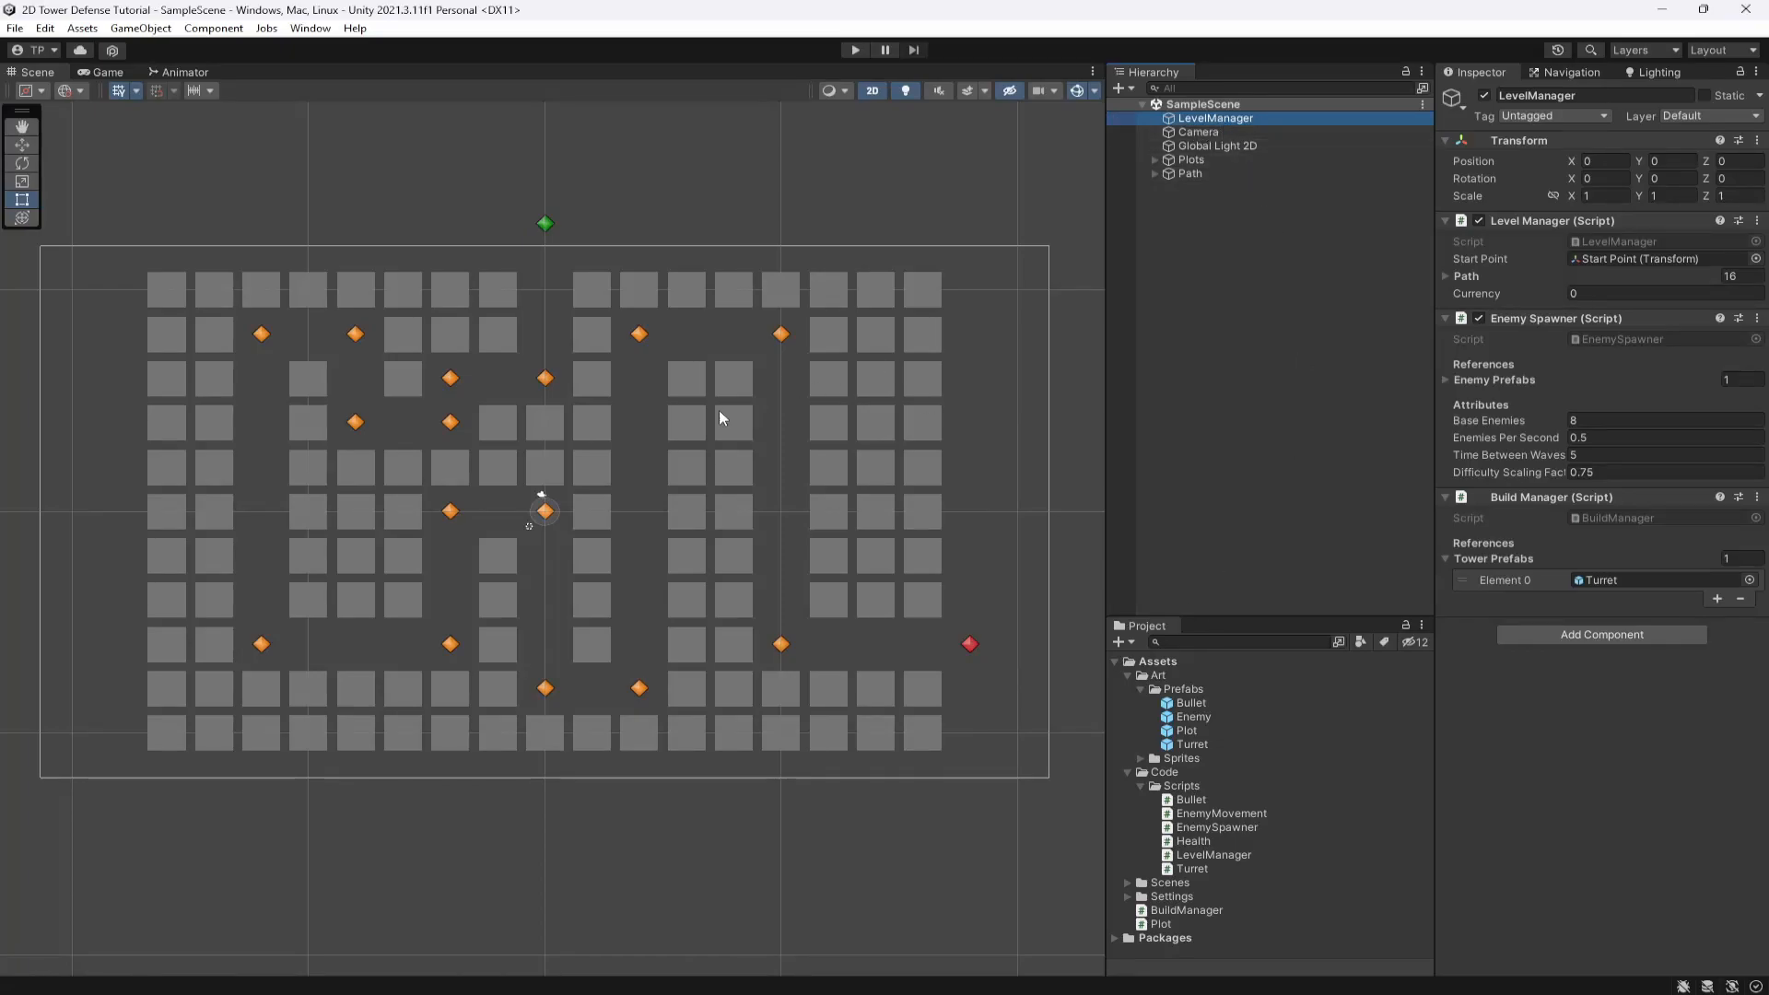
Playtest with three turrets, watching LevelManager's Currency rise by 50 per kill from 100, then stop play
{"action": "left_click", "coordinate": [852, 50]}
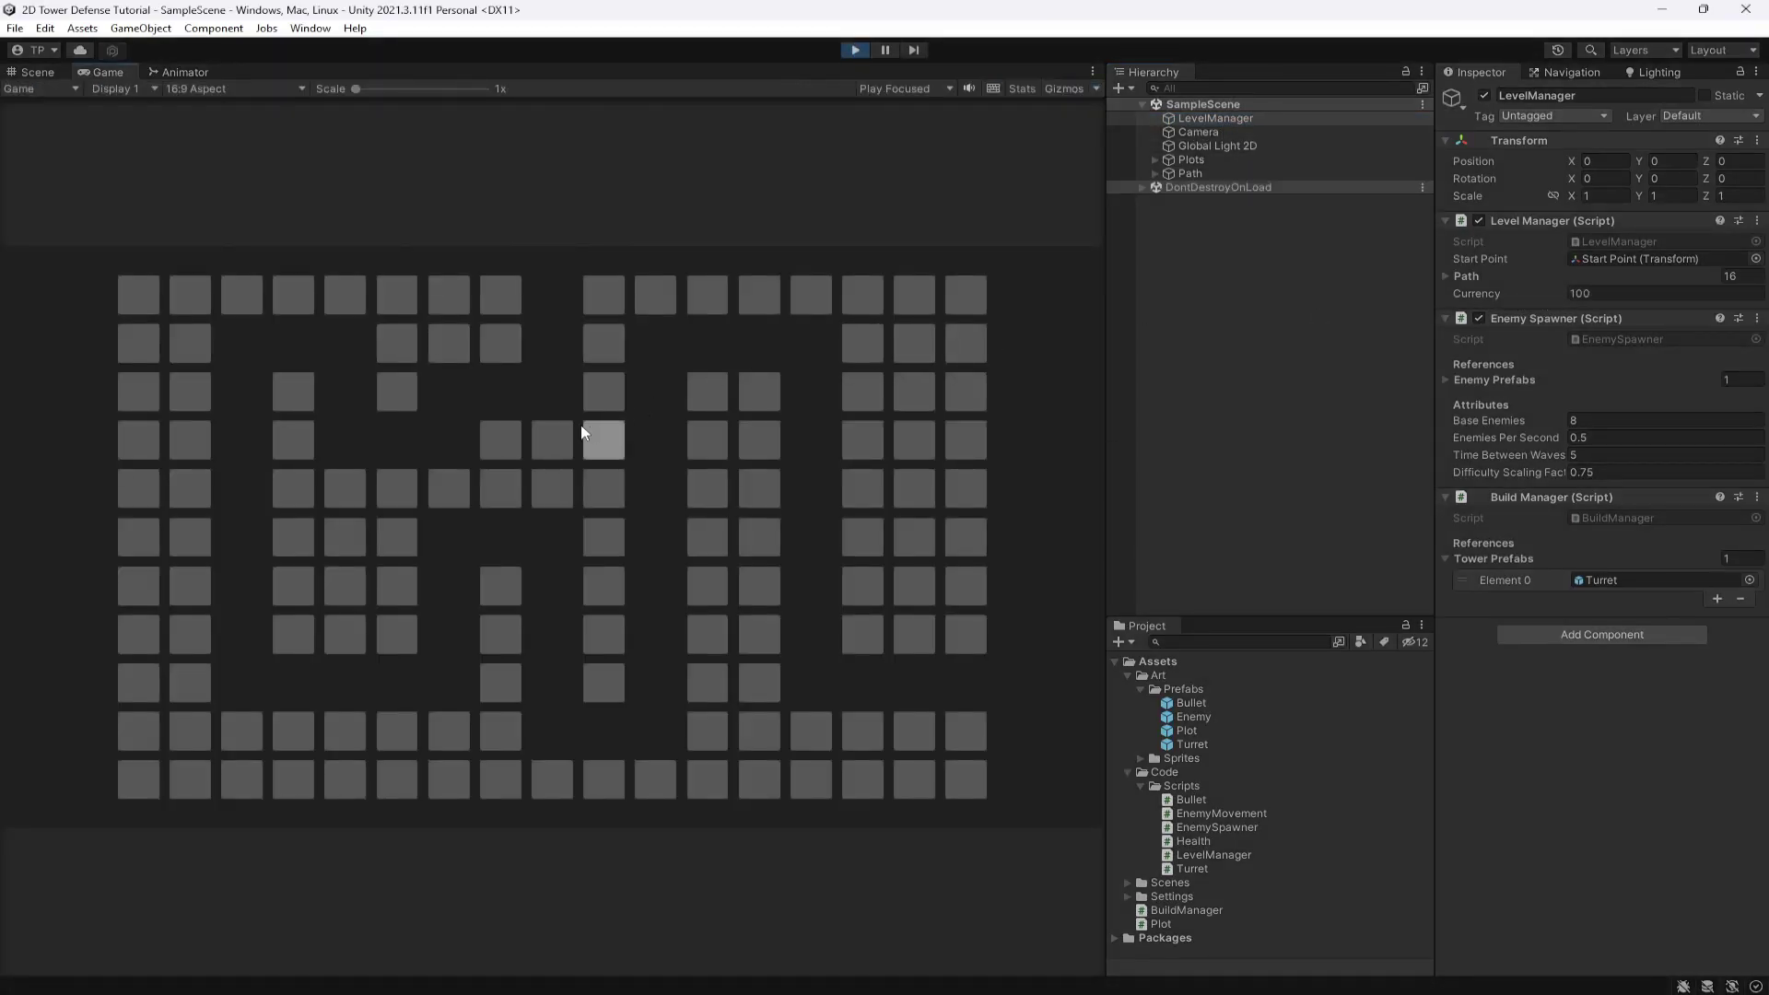
{"action": "left_click", "coordinate": [553, 439]}
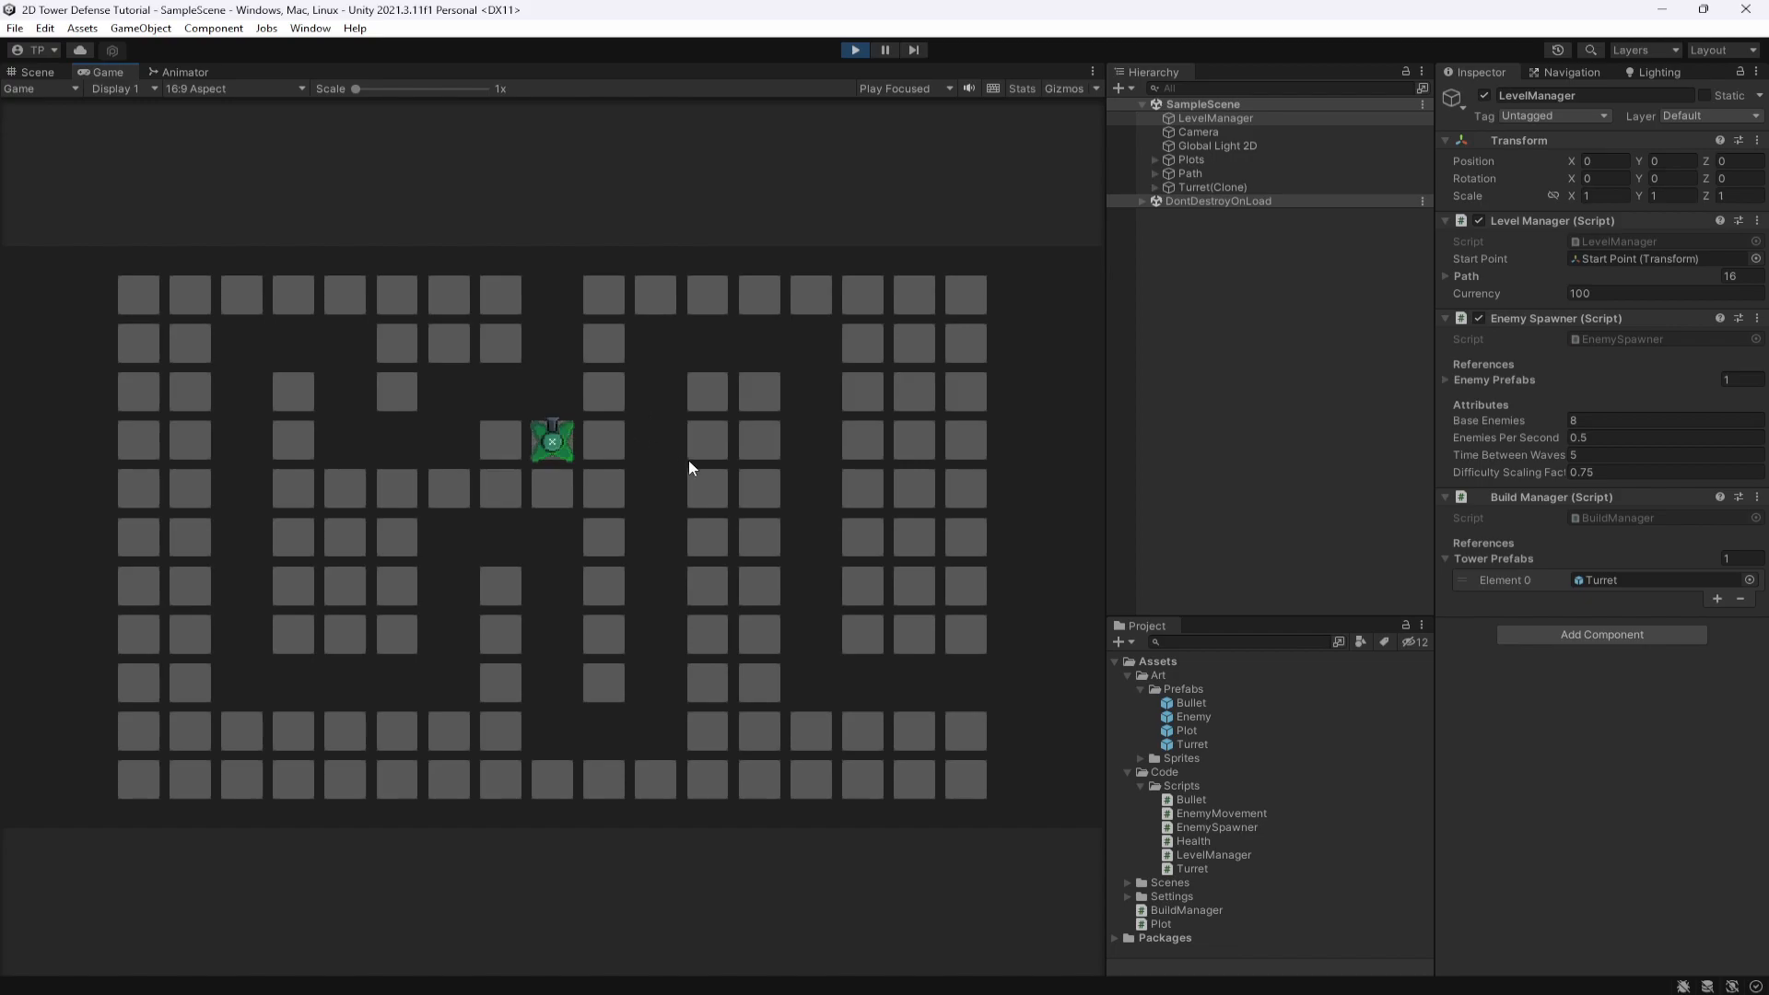
{"action": "left_click", "coordinate": [500, 342]}
{"action": "left_click", "coordinate": [604, 343]}
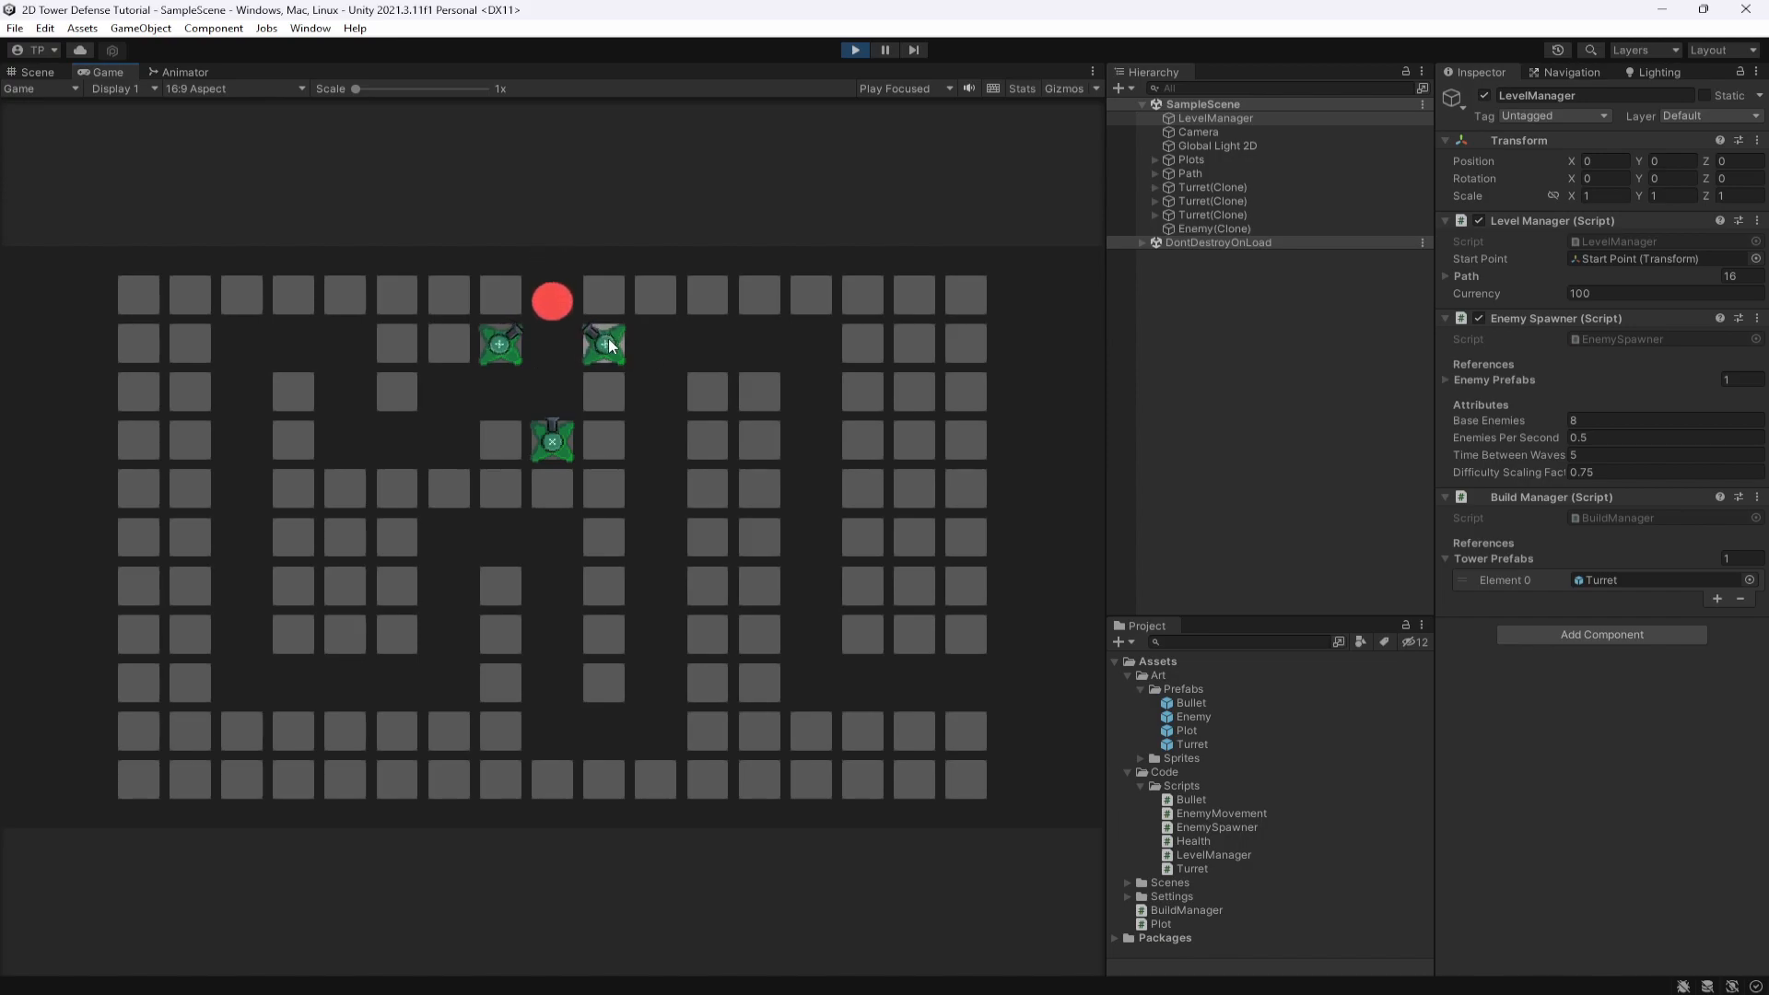
{"action": "double_click", "coordinate": [1587, 295]}
{"action": "type", "text": "250"}
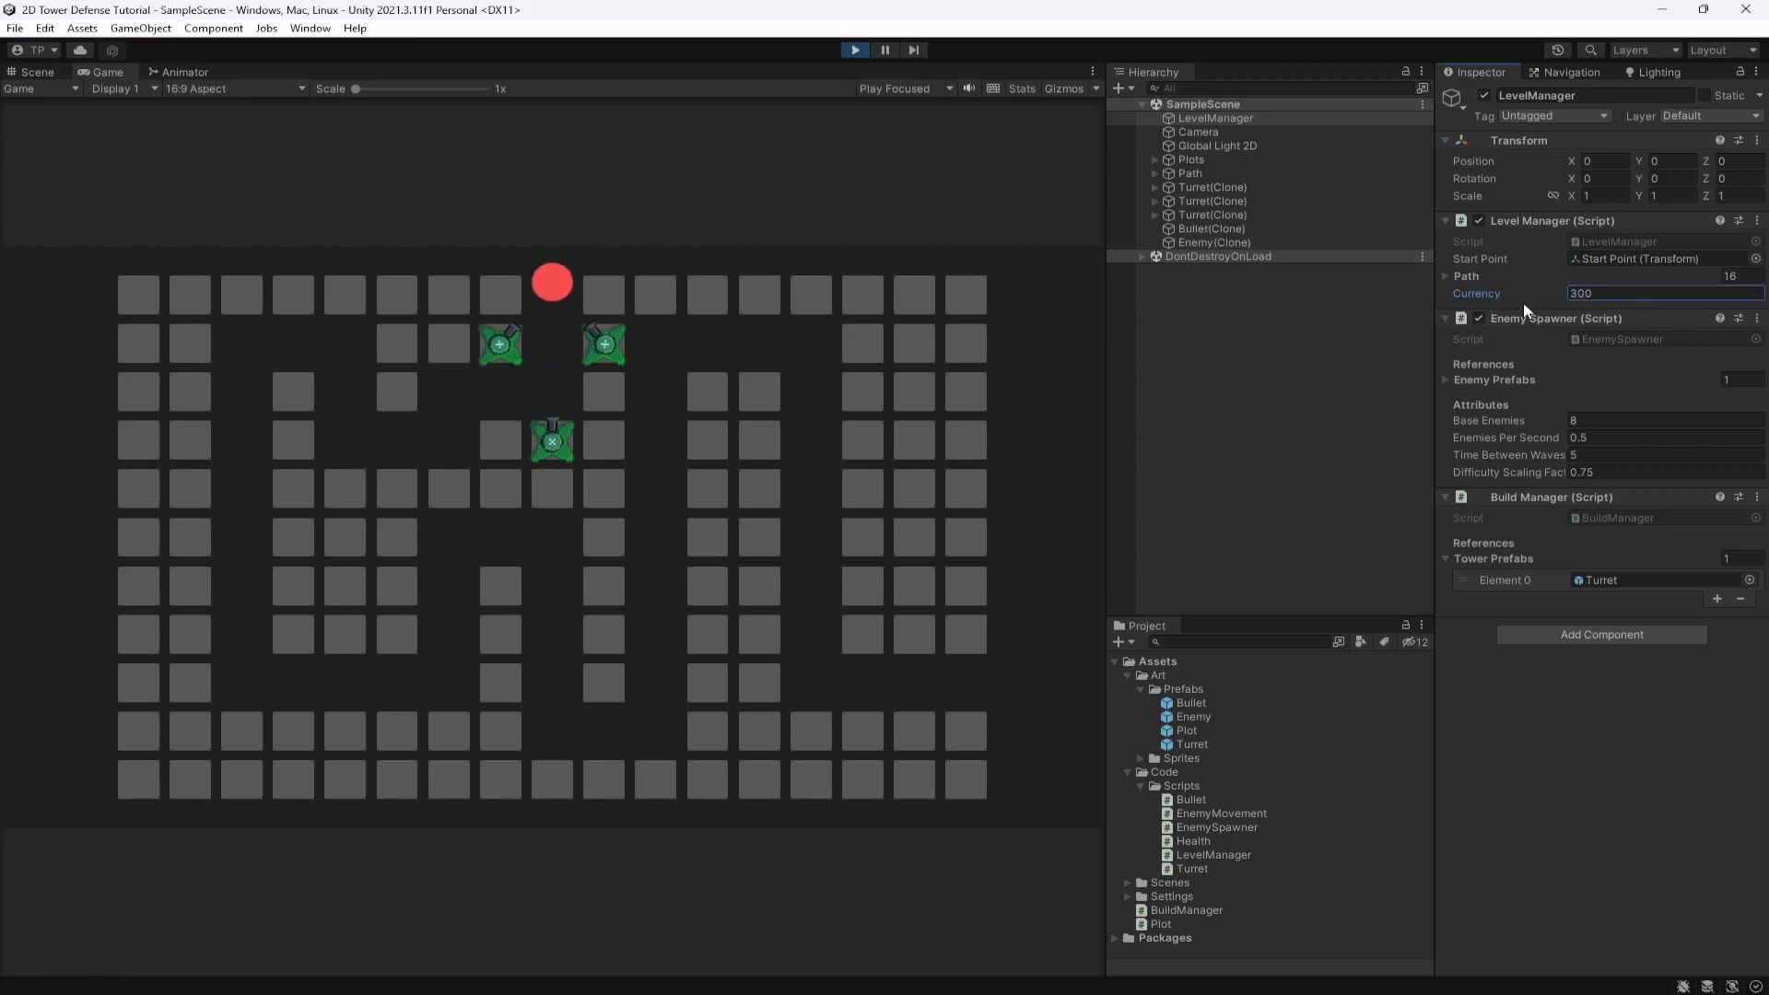
{"action": "key", "text": "ctrl+p"}
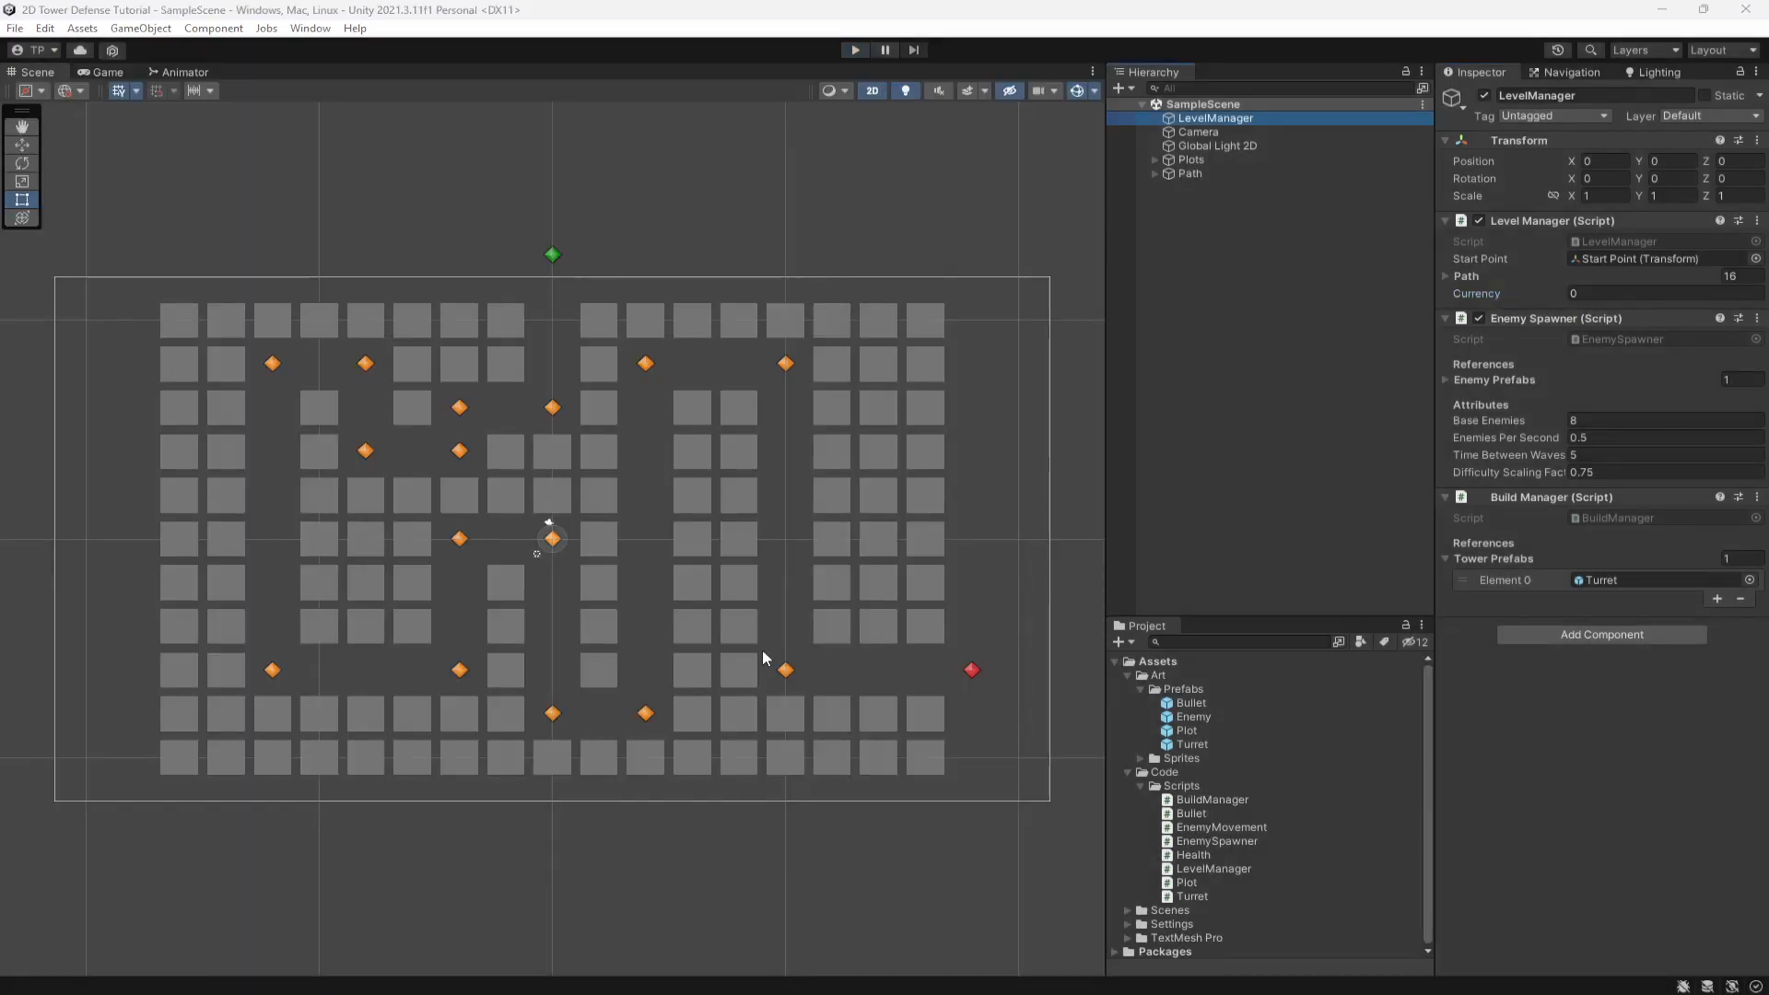